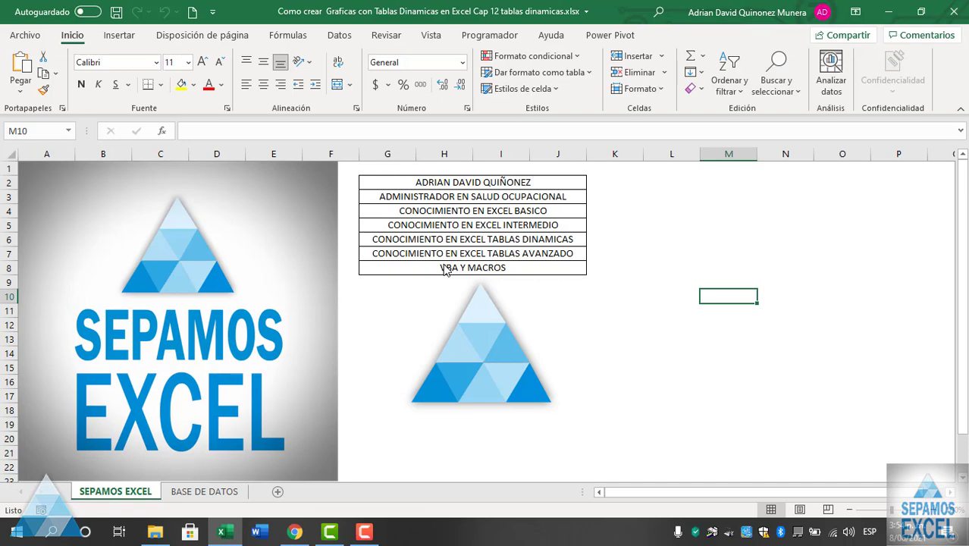
# Open the BASE DE DATOS sheet and scroll through its sales table of Venta, Categoría, Precio and Total.
pyautogui.click(226, 495)
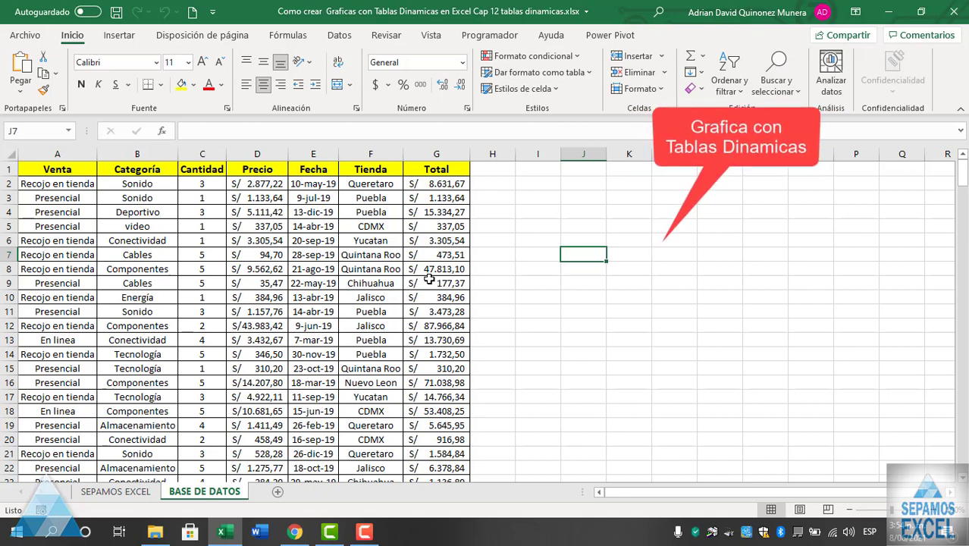
pyautogui.scroll(-4, 379, 281)
pyautogui.scroll(-4, 379, 281)
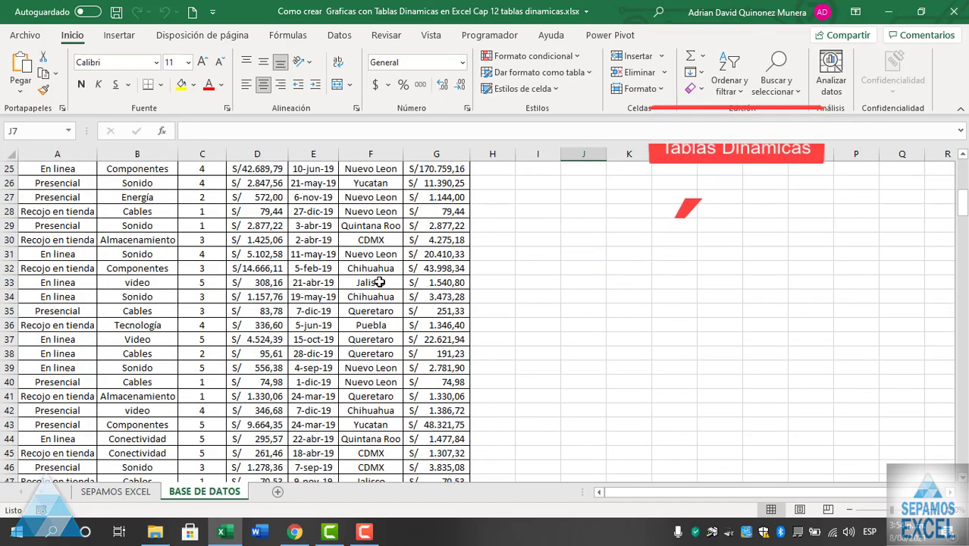
pyautogui.scroll(4, 377, 282)
pyautogui.scroll(4, 377, 282)
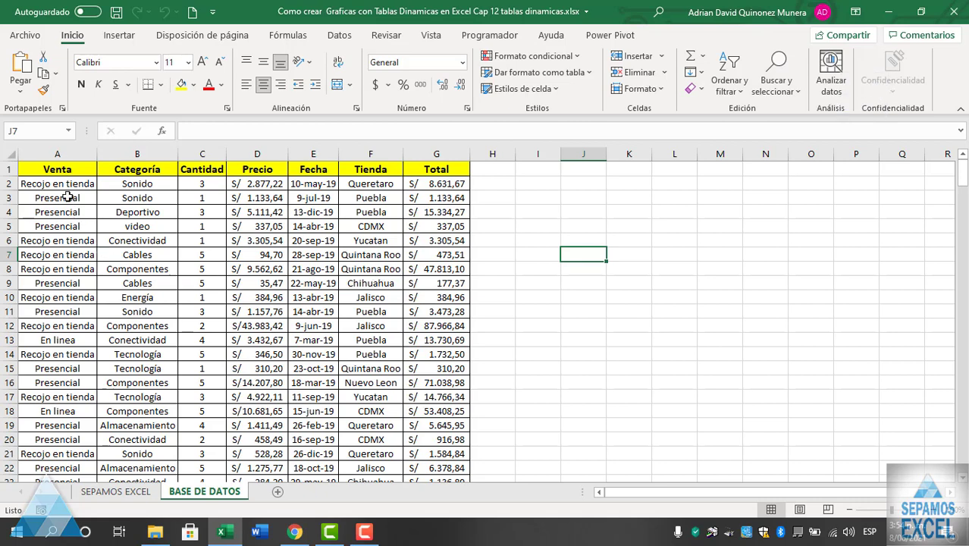
pyautogui.click(59, 169)
pyautogui.click(156, 170)
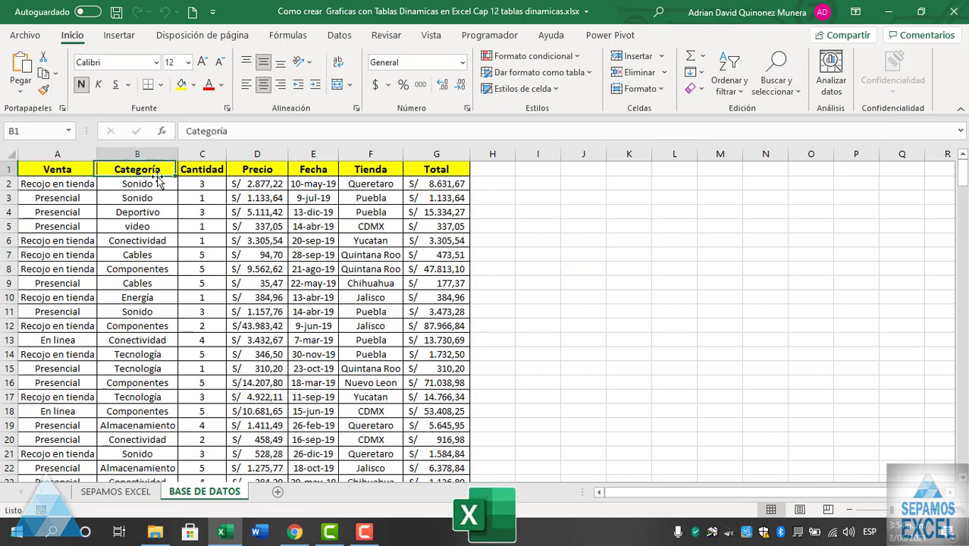
pyautogui.click(199, 169)
pyautogui.click(269, 170)
pyautogui.click(317, 170)
pyautogui.click(372, 169)
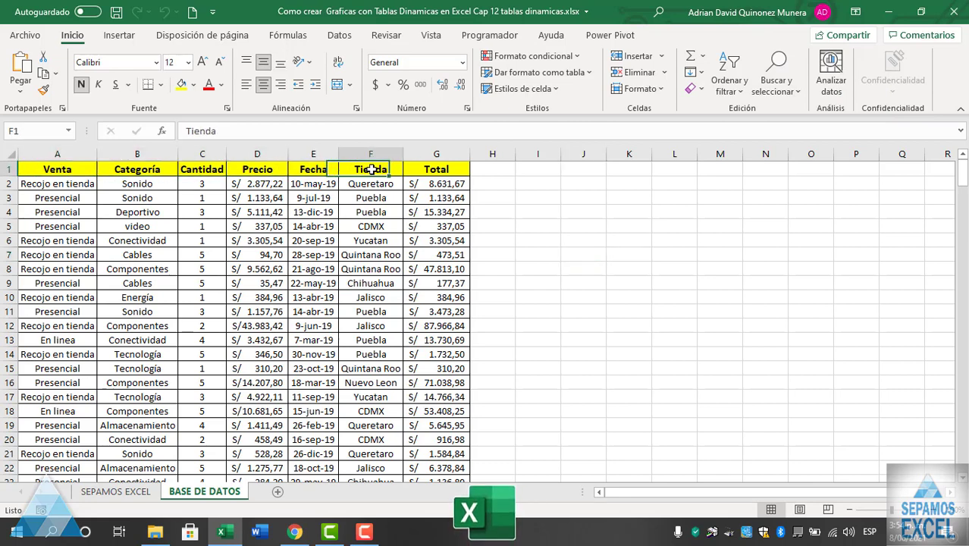
pyautogui.click(432, 167)
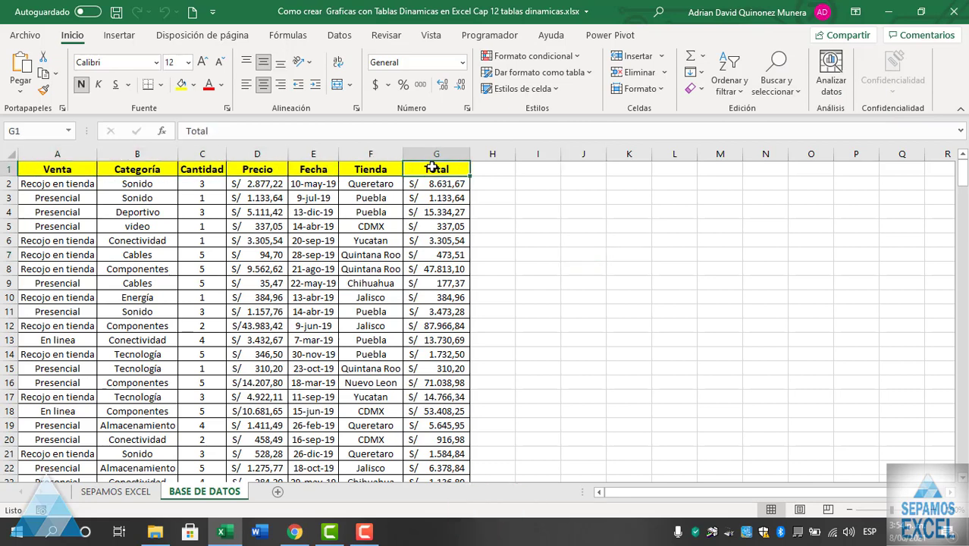
pyautogui.click(316, 170)
pyautogui.click(313, 184)
pyautogui.click(464, 63)
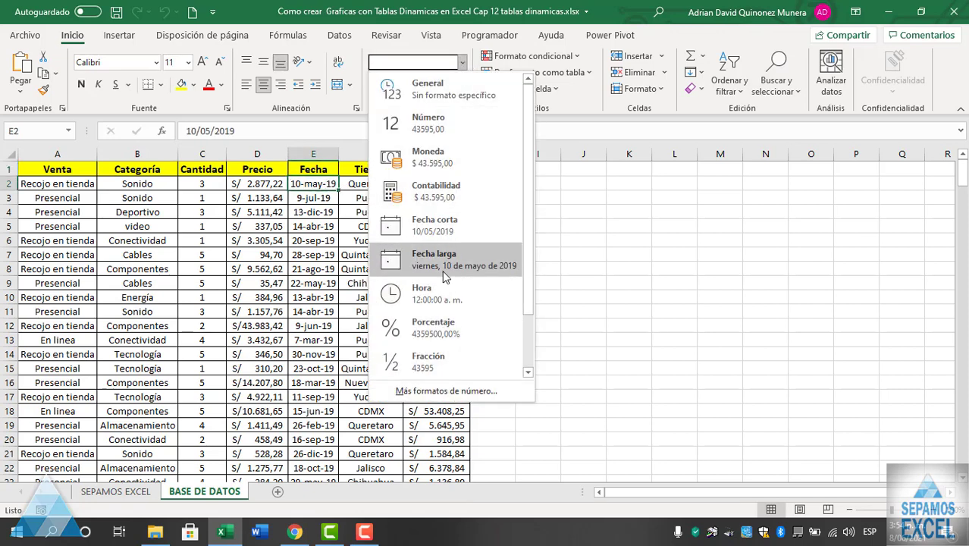
pyautogui.click(445, 272)
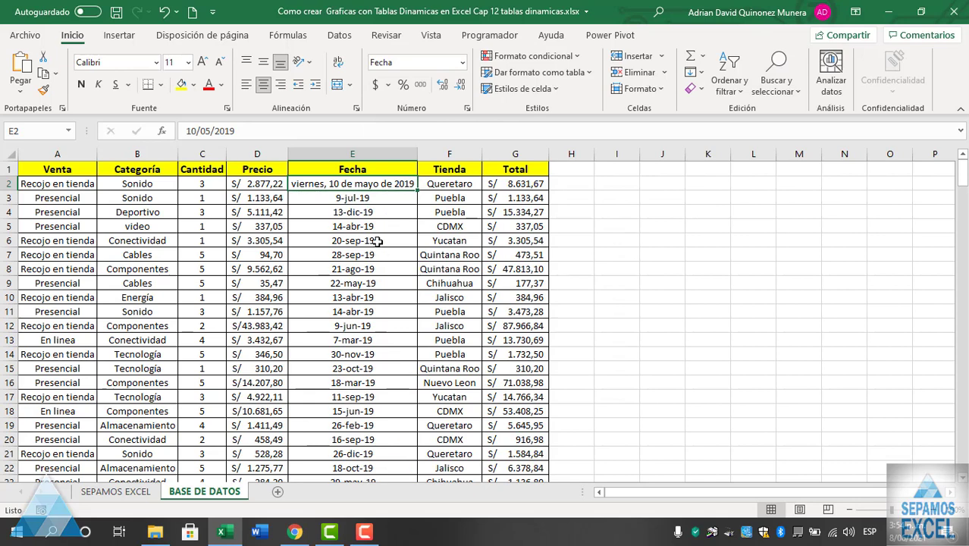
pyautogui.hotkey('ctrl', 'z')
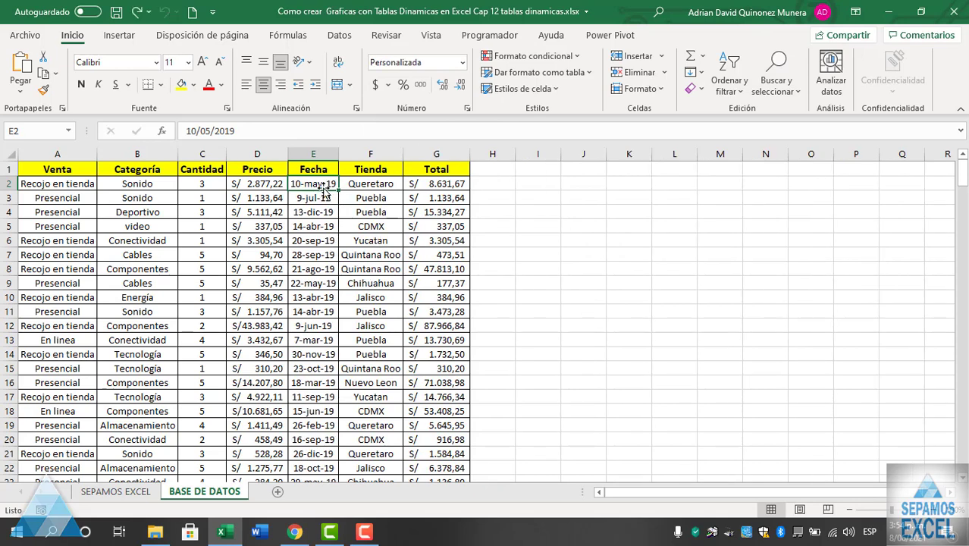
pyautogui.click(462, 63)
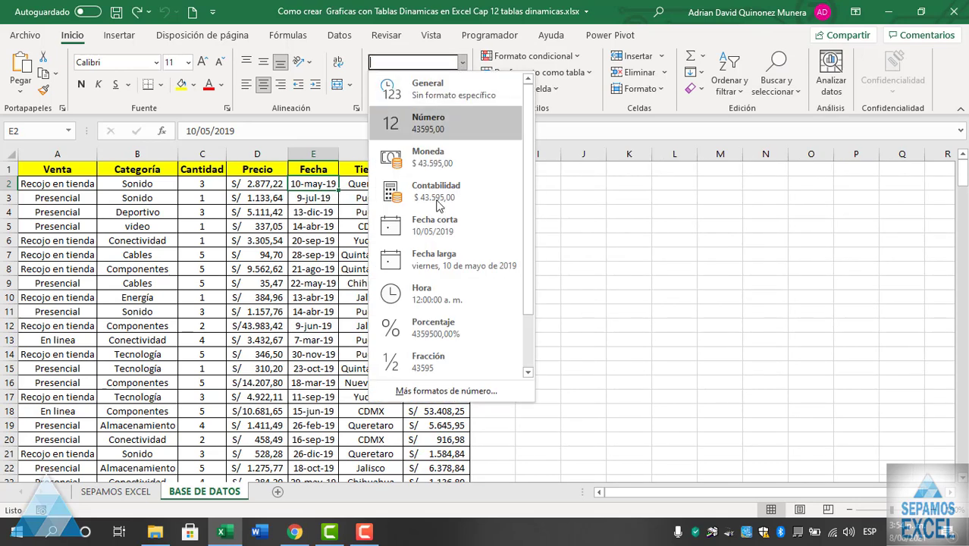
pyautogui.click(440, 392)
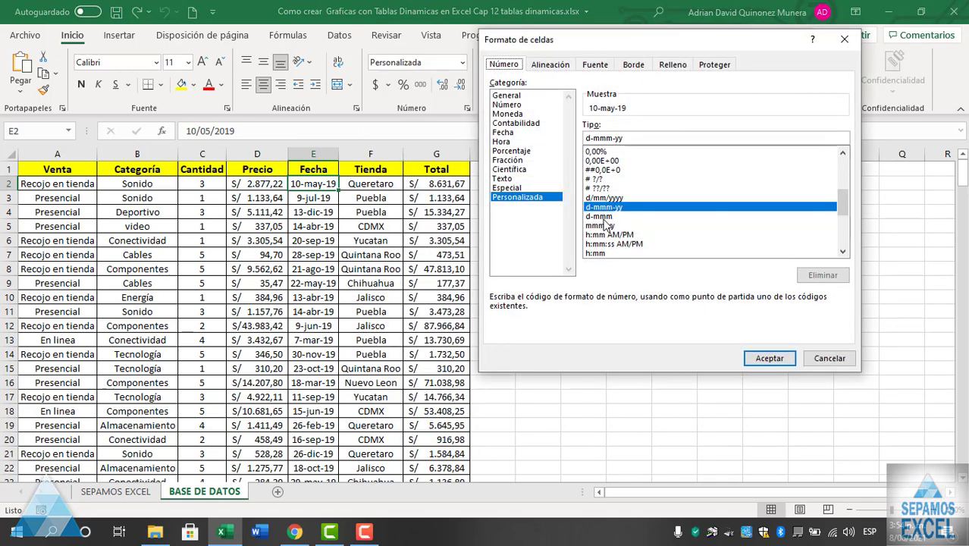
pyautogui.click(603, 217)
pyautogui.moveTo(618, 43); pyautogui.dragTo(534, 43)
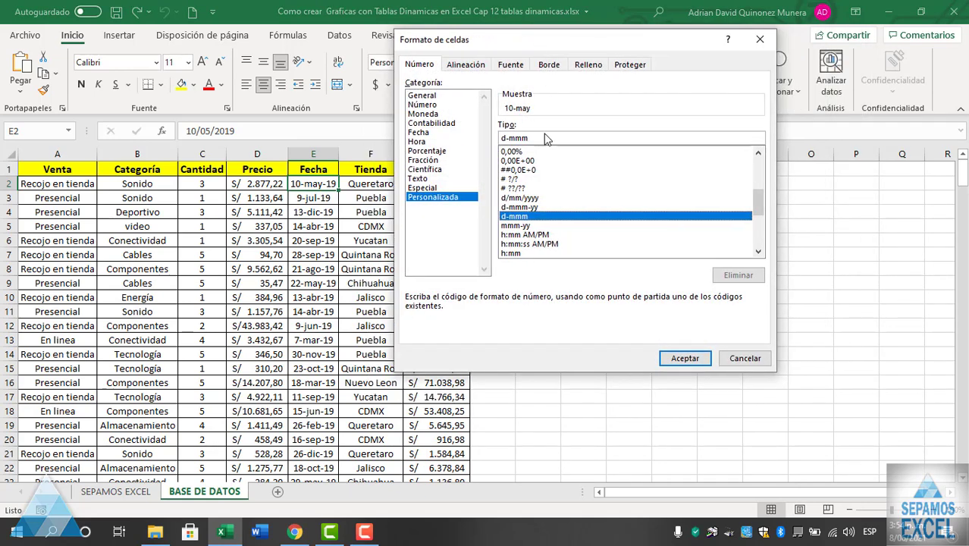
pyautogui.click(523, 198)
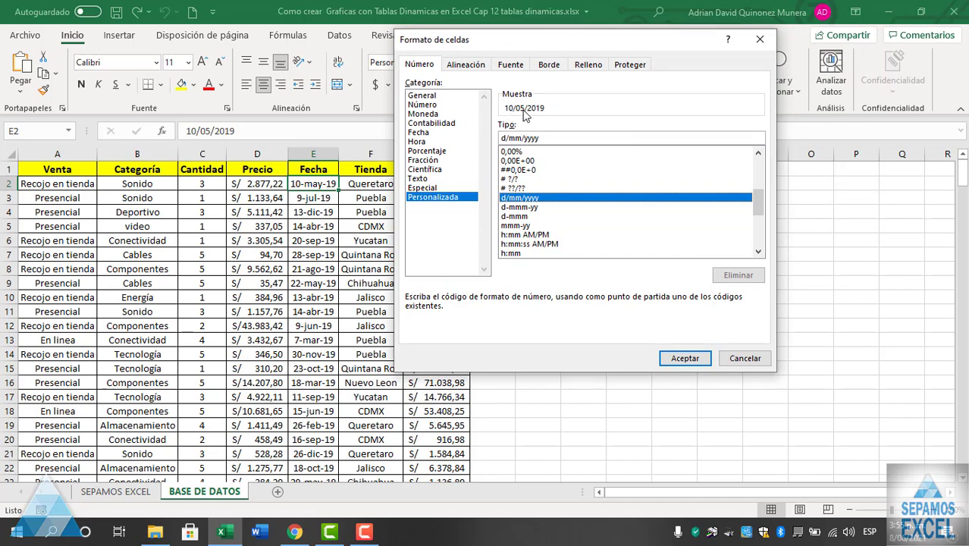
pyautogui.click(730, 363)
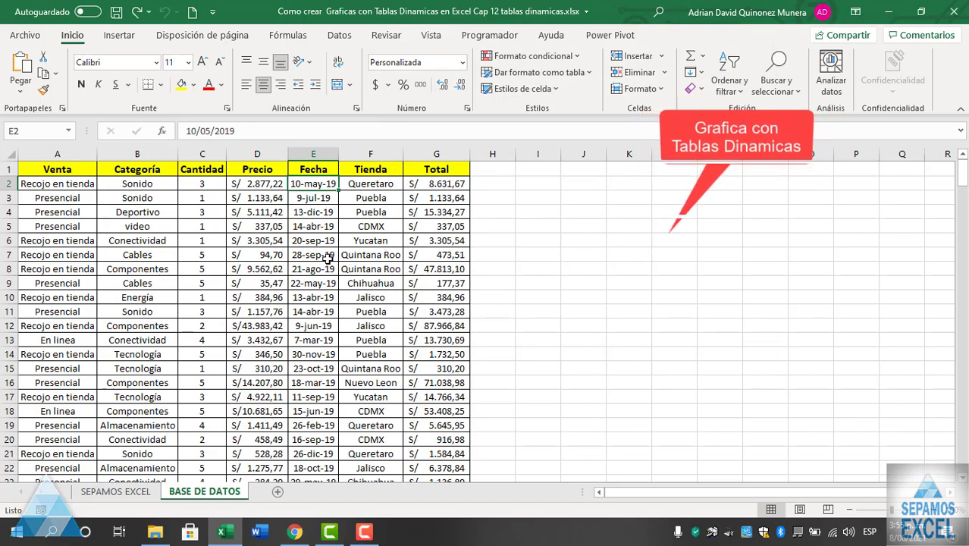
pyautogui.scroll(-3, 319, 265)
pyautogui.scroll(-4, 296, 277)
pyautogui.scroll(-5, 265, 288)
pyautogui.scroll(-5, 238, 301)
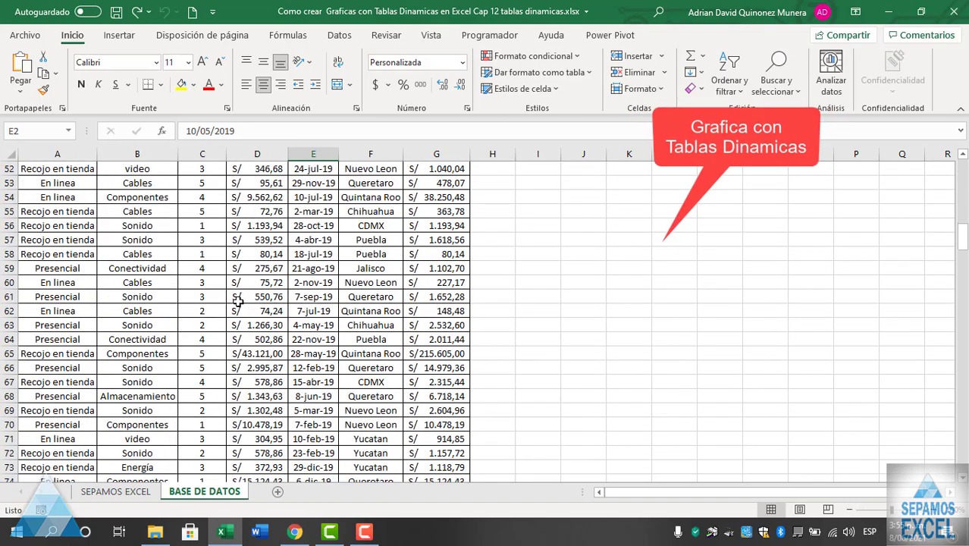
pyautogui.scroll(-5, 237, 301)
pyautogui.scroll(-6, 236, 302)
pyautogui.scroll(-7, 239, 301)
pyautogui.scroll(-7, 245, 299)
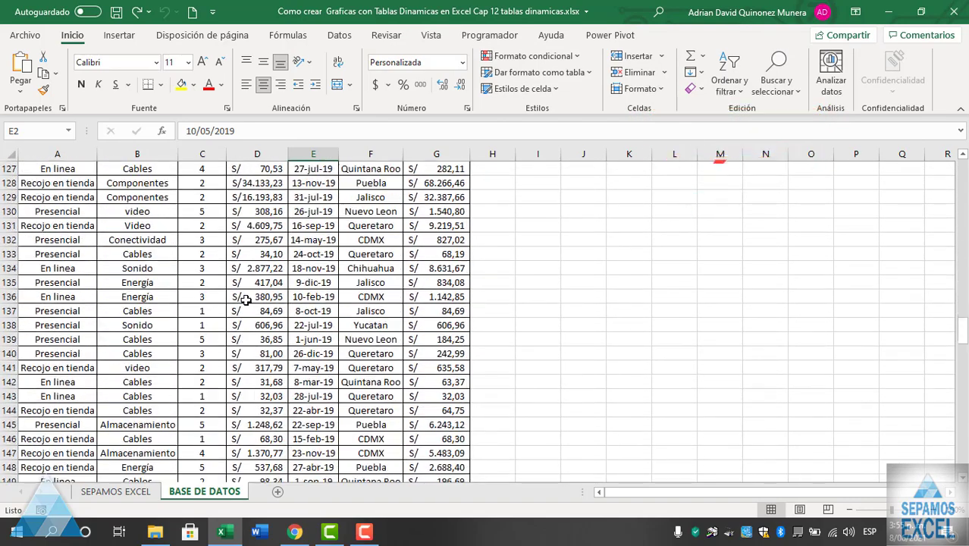
pyautogui.scroll(-10, 245, 300)
pyautogui.scroll(-8, 245, 299)
pyautogui.scroll(-3, 245, 298)
pyautogui.scroll(-11, 245, 296)
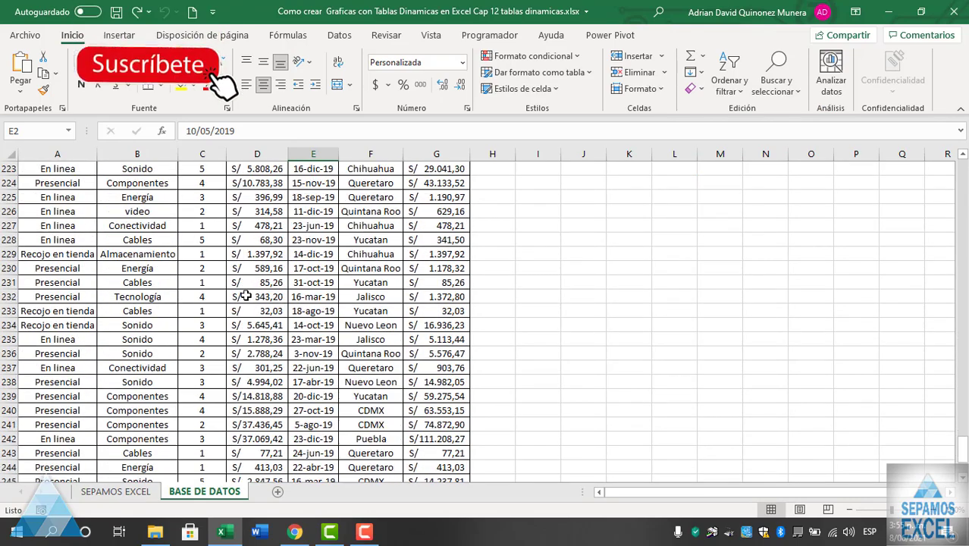
pyautogui.scroll(-11, 244, 295)
pyautogui.scroll(4, 239, 292)
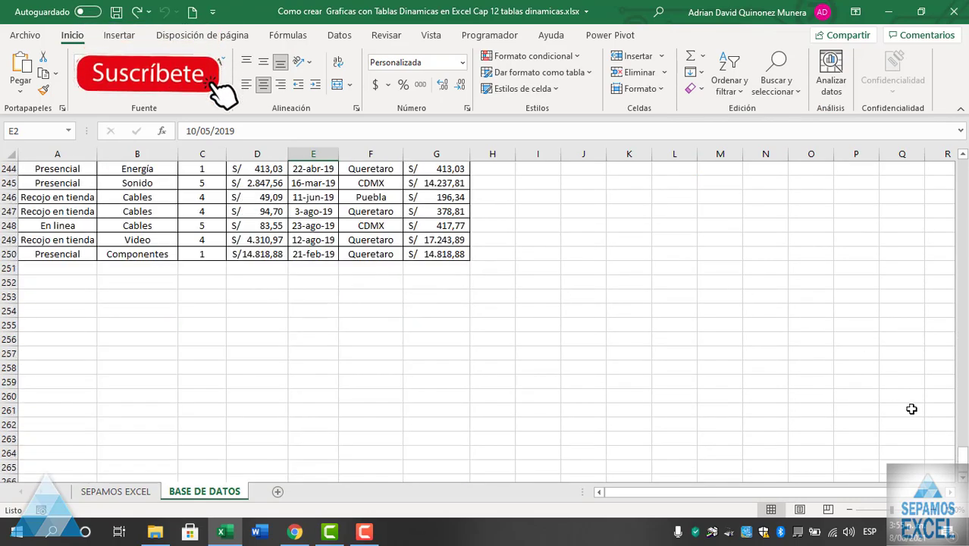
pyautogui.moveTo(964, 455); pyautogui.dragTo(963, 173)
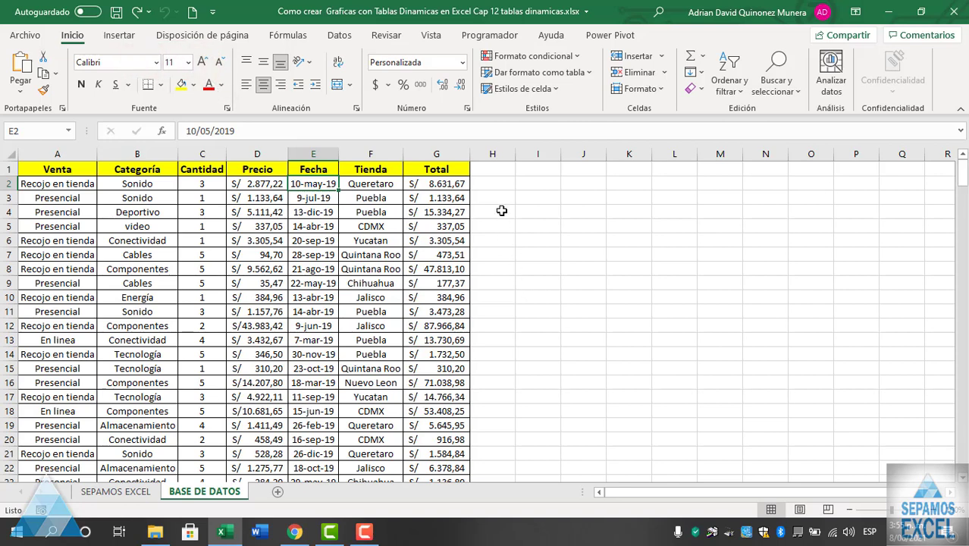
pyautogui.click(493, 186)
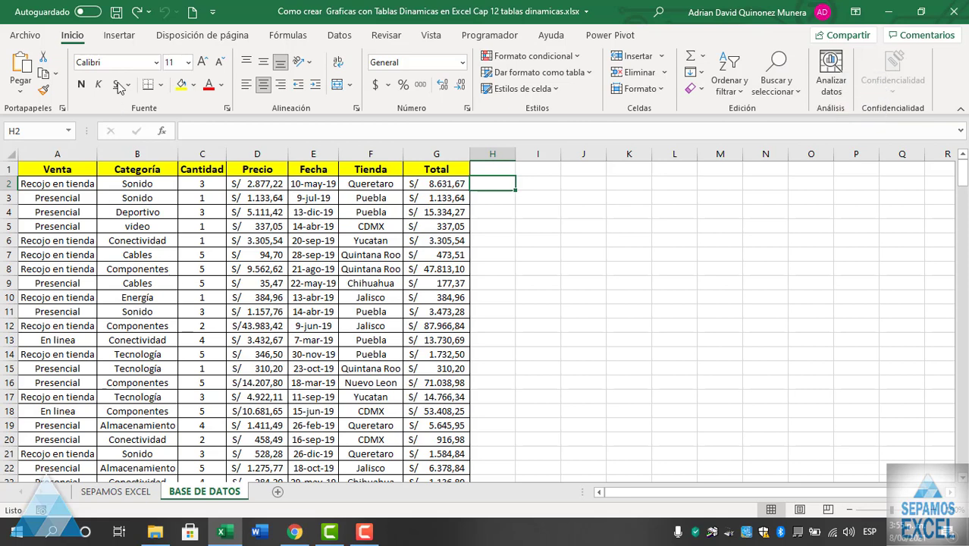
# Create a pivot table from BASE DE DATOS range A1:G250 on a new worksheet.
pyautogui.click(119, 35)
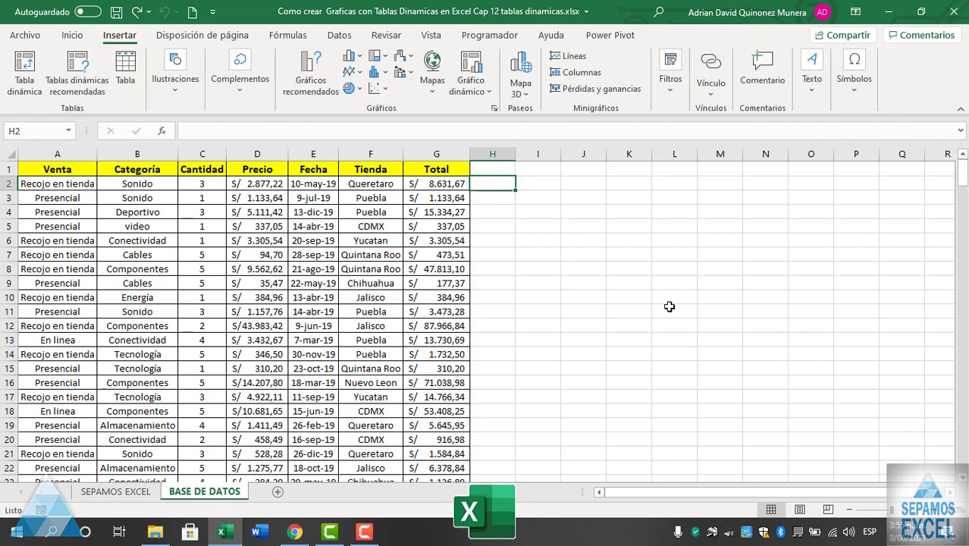
pyautogui.click(32, 170)
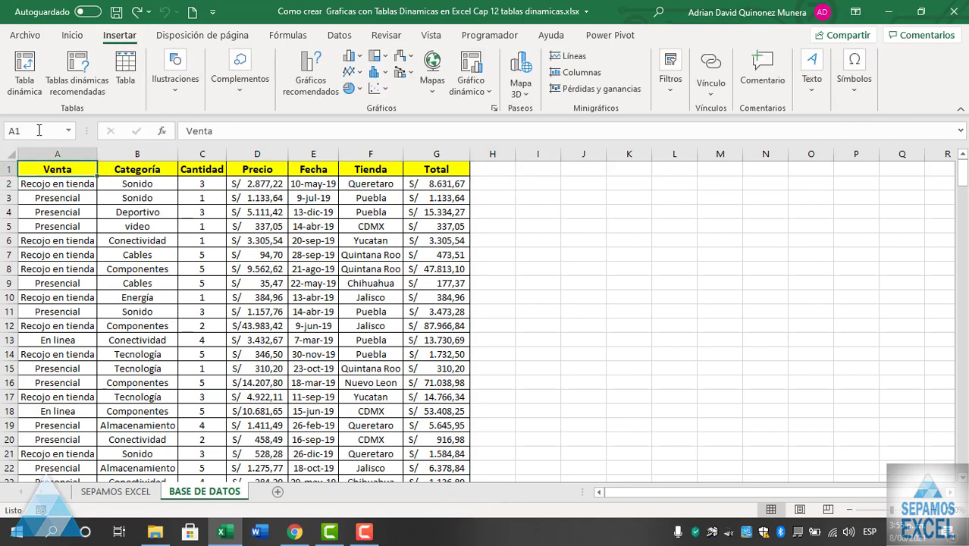
pyautogui.click(38, 80)
pyautogui.moveTo(626, 94); pyautogui.dragTo(462, 102)
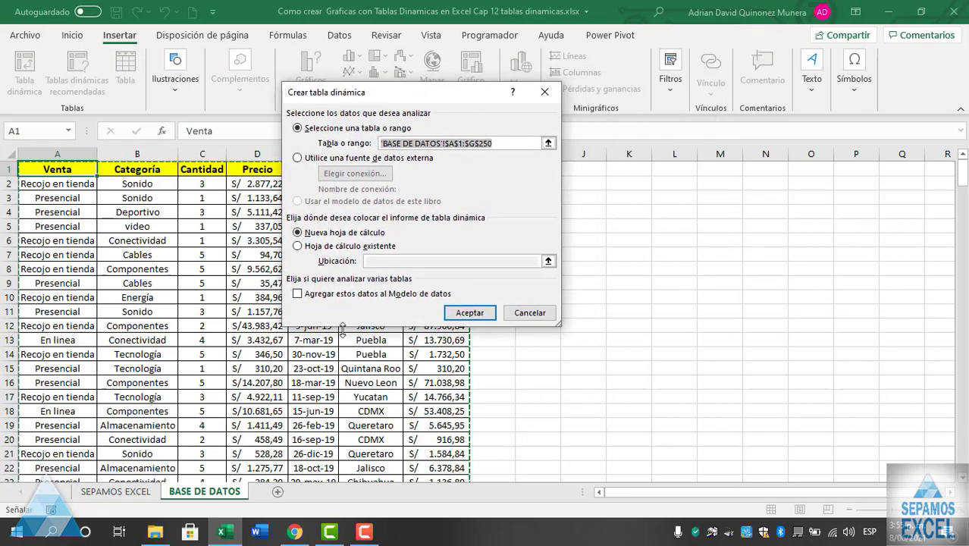
pyautogui.click(302, 246)
pyautogui.click(304, 233)
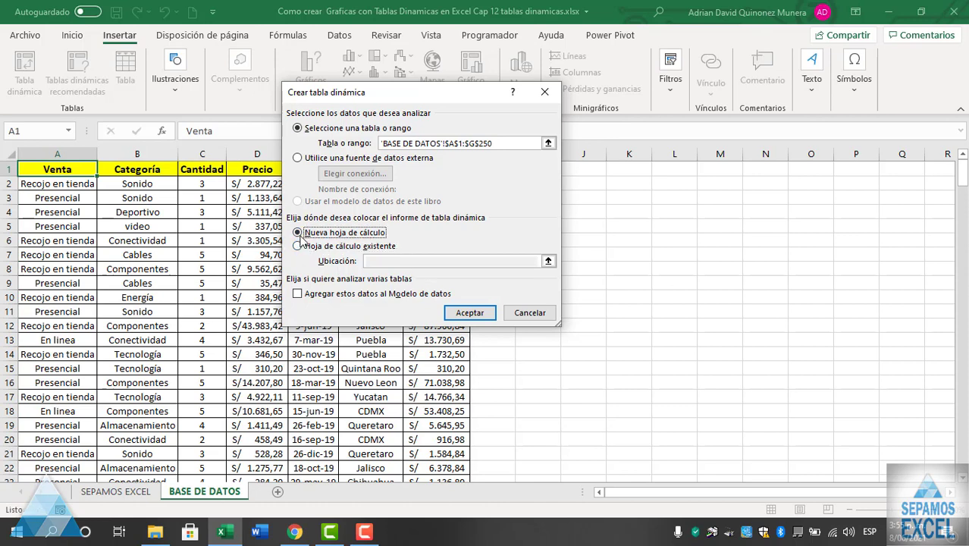
pyautogui.click(479, 313)
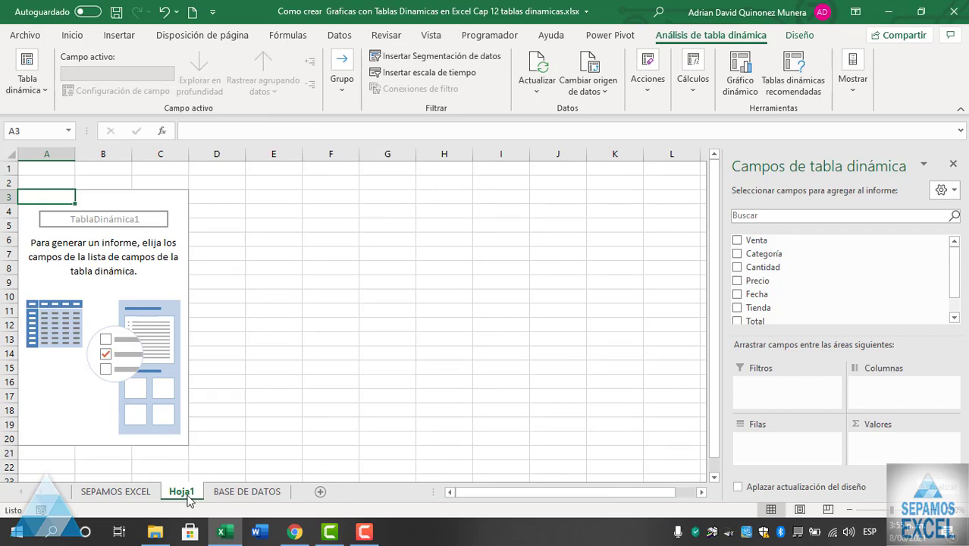
# Move BASE DE DATOS before Hoja1 and review its Venta and Categoría columns.
pyautogui.moveTo(232, 494); pyautogui.dragTo(186, 493)
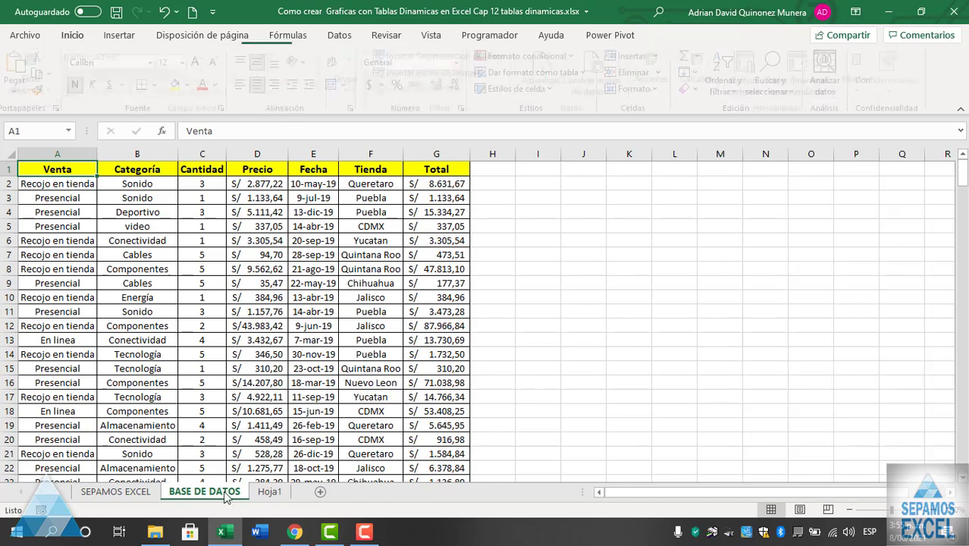
pyautogui.click(266, 492)
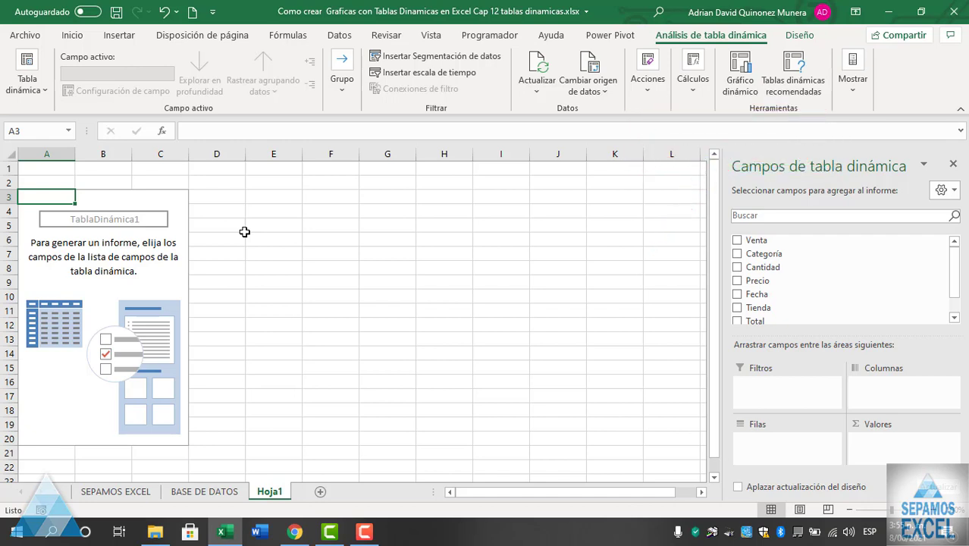
pyautogui.click(226, 493)
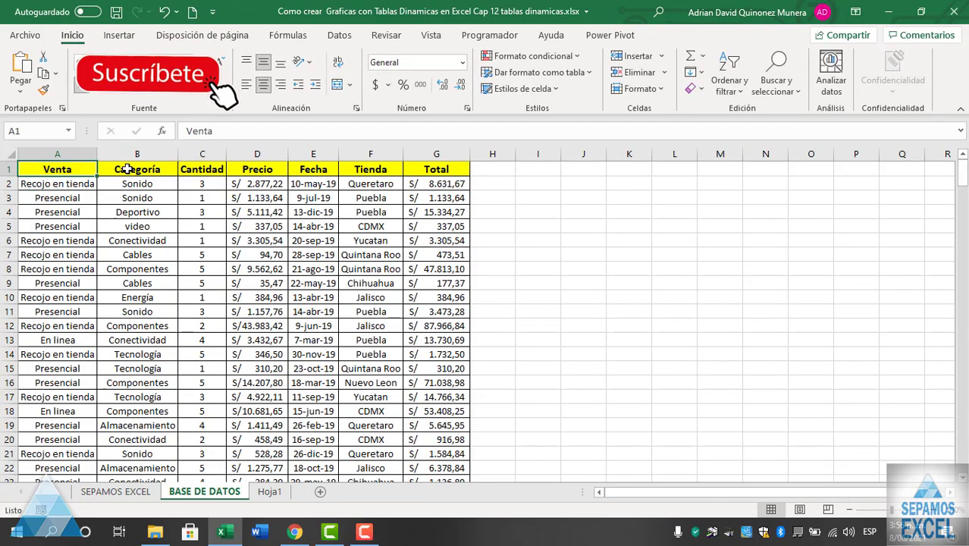
pyautogui.click(127, 169)
pyautogui.click(72, 169)
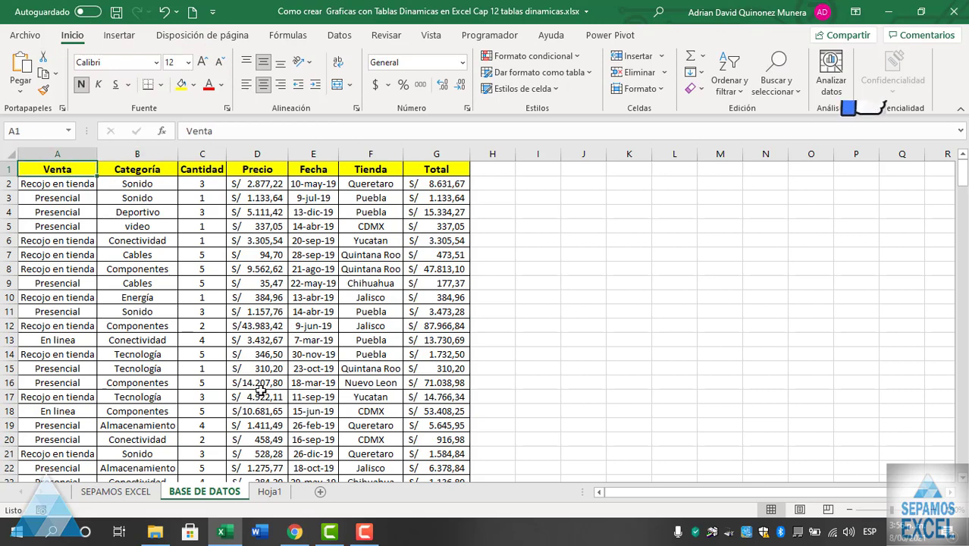
pyautogui.click(270, 491)
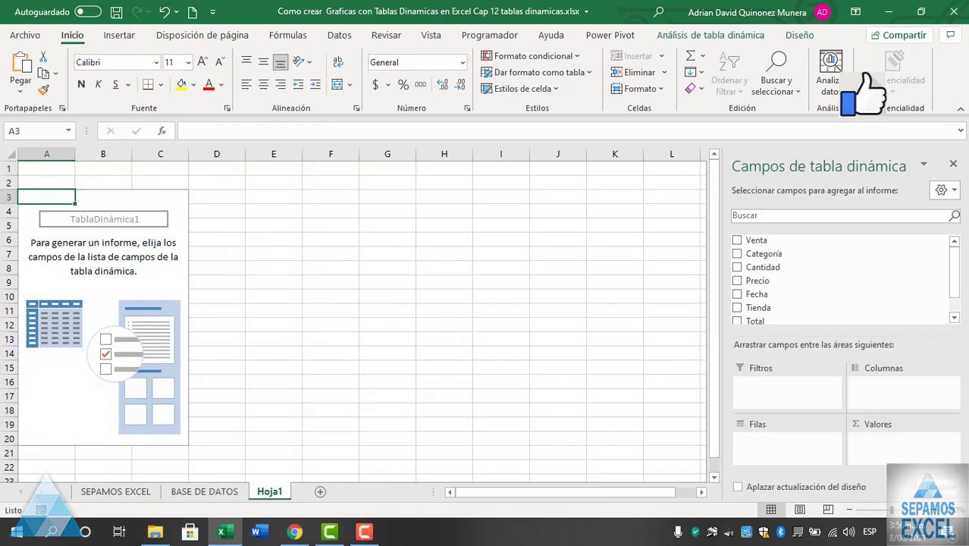
# Add Venta as pivot row labels and Precio as summed values.
pyautogui.click(737, 240)
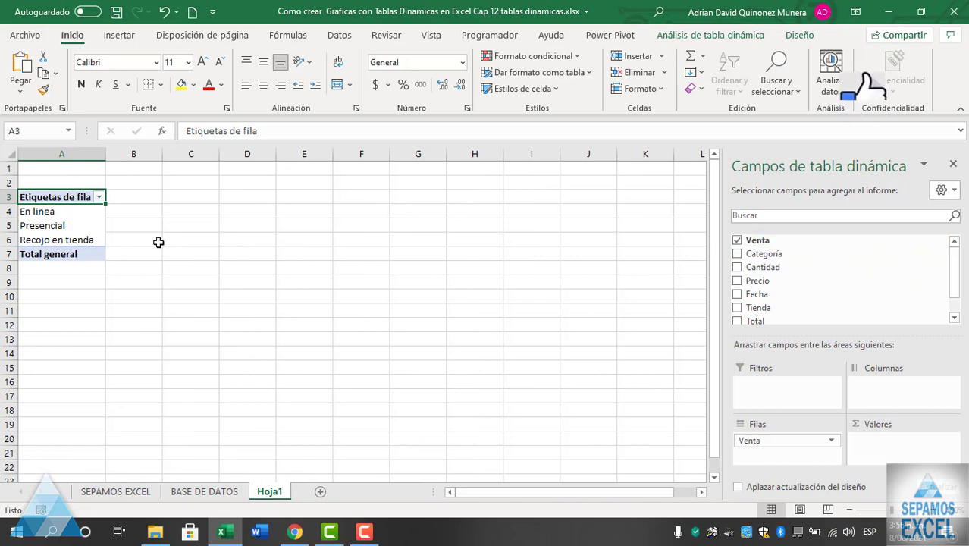
pyautogui.click(737, 282)
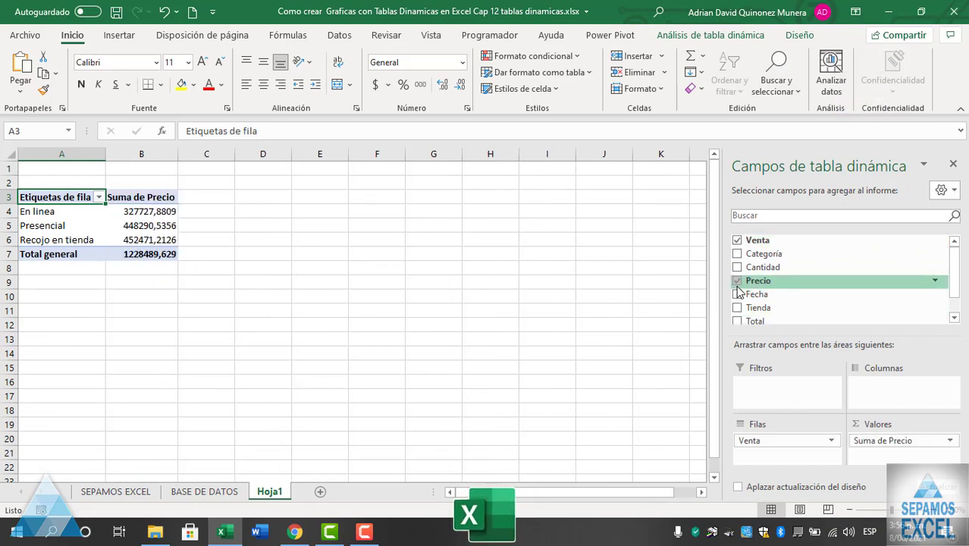
pyautogui.click(455, 301)
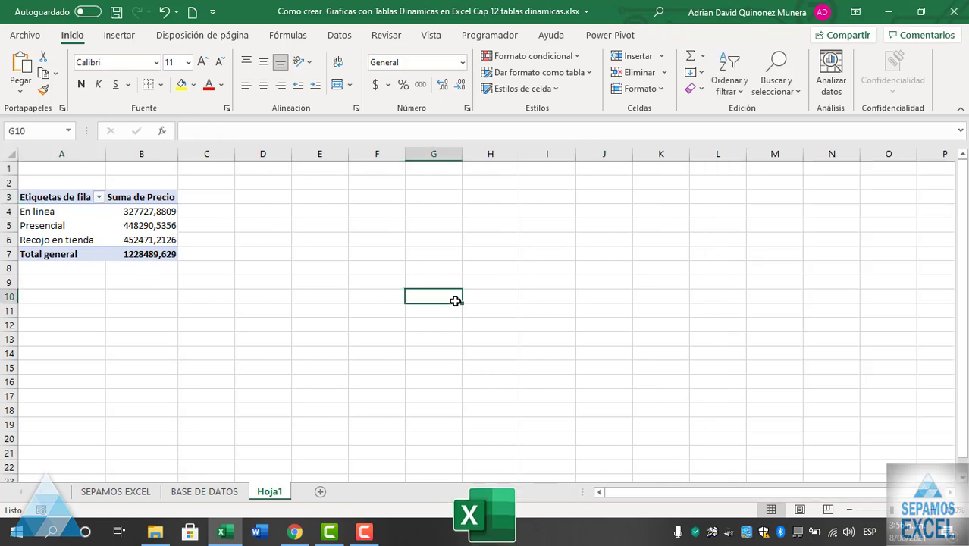
pyautogui.click(139, 225)
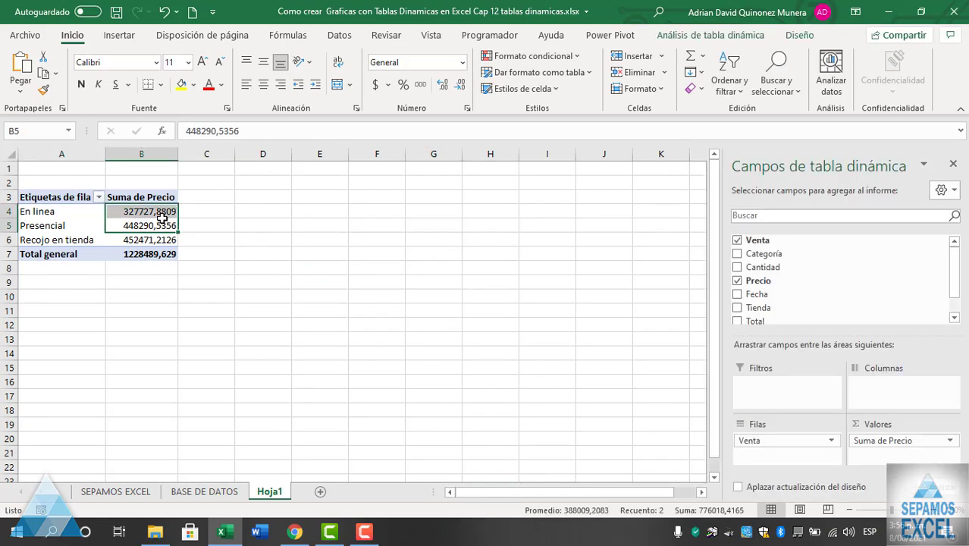
pyautogui.click(263, 240)
# Give the Suma de Precio field the Contabilidad number format with $ and no decimals.
pyautogui.rightClick(131, 215)
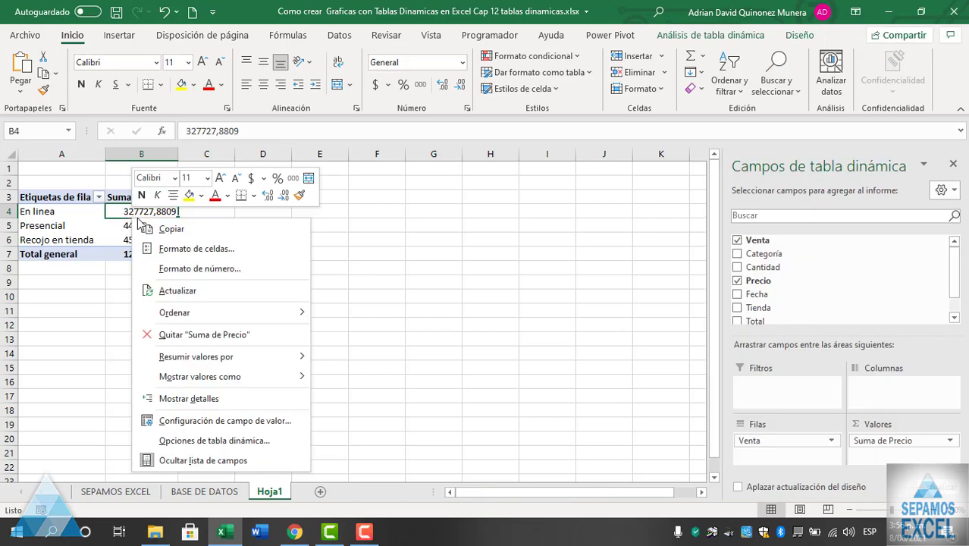
pyautogui.click(244, 424)
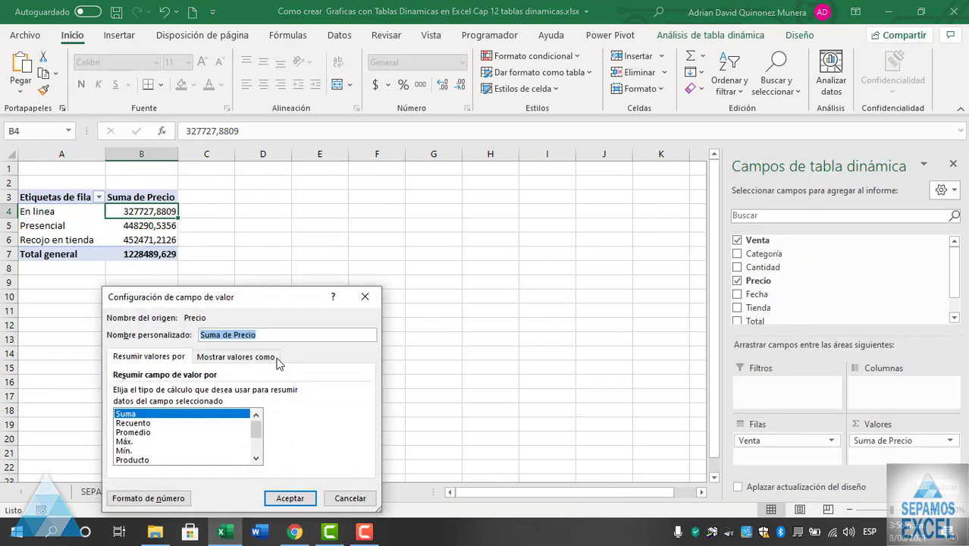
pyautogui.moveTo(290, 298); pyautogui.dragTo(523, 162)
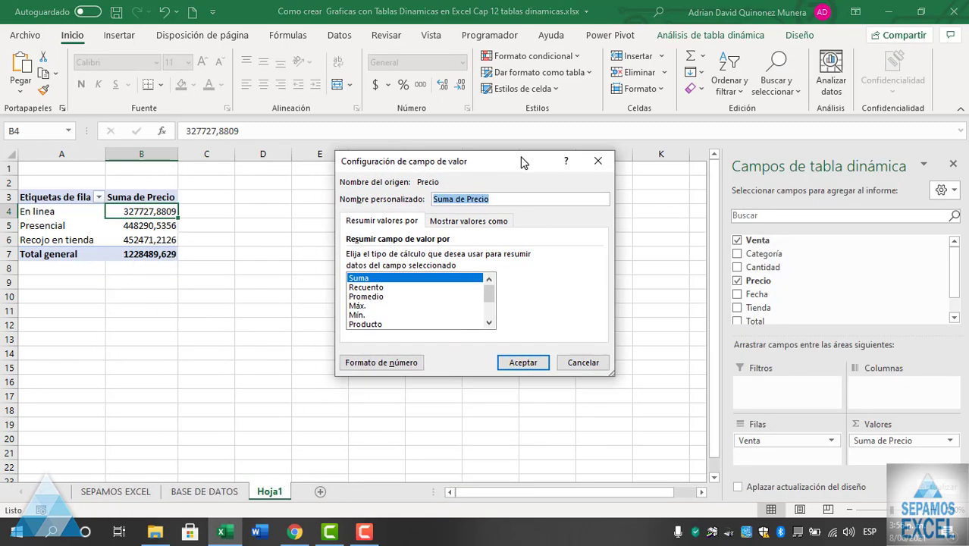
pyautogui.click(404, 362)
pyautogui.moveTo(235, 188); pyautogui.dragTo(469, 81)
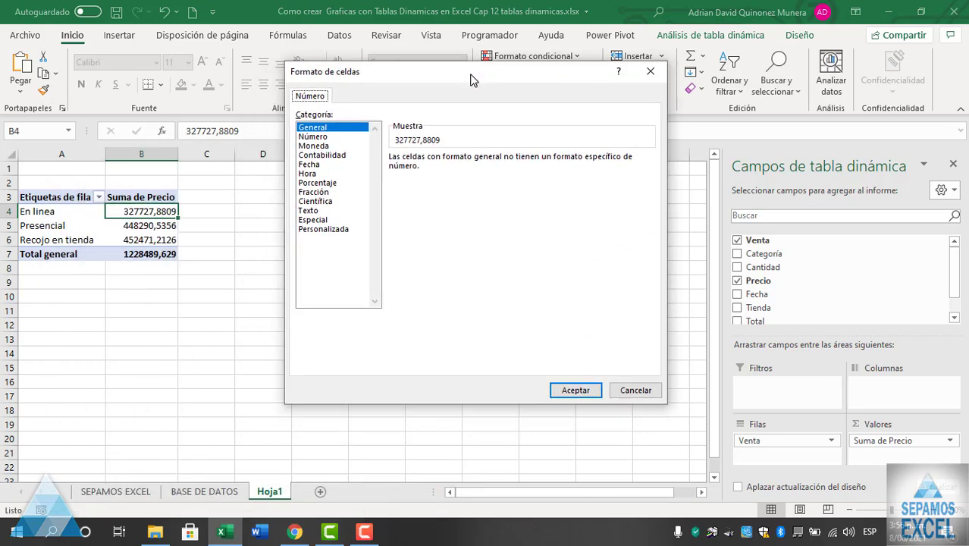
pyautogui.click(331, 155)
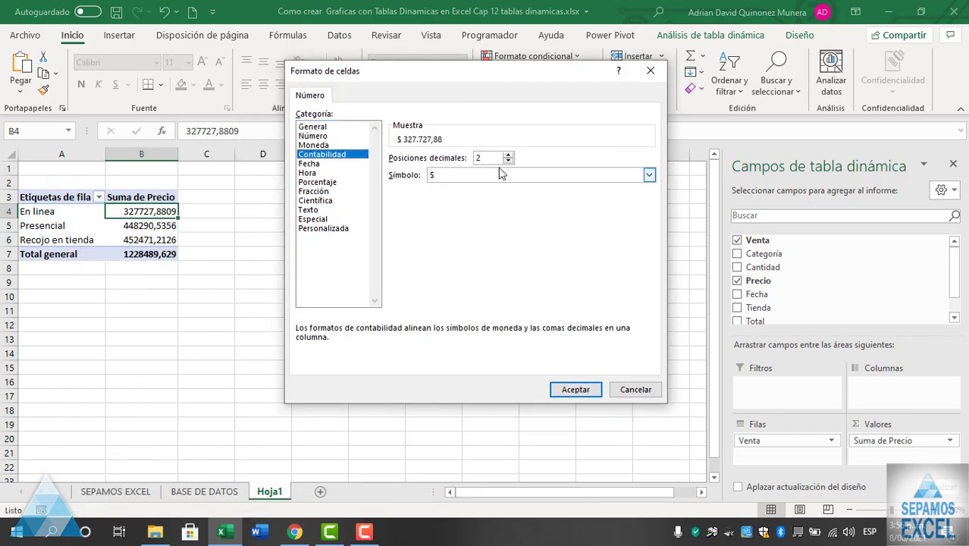
pyautogui.click(556, 391)
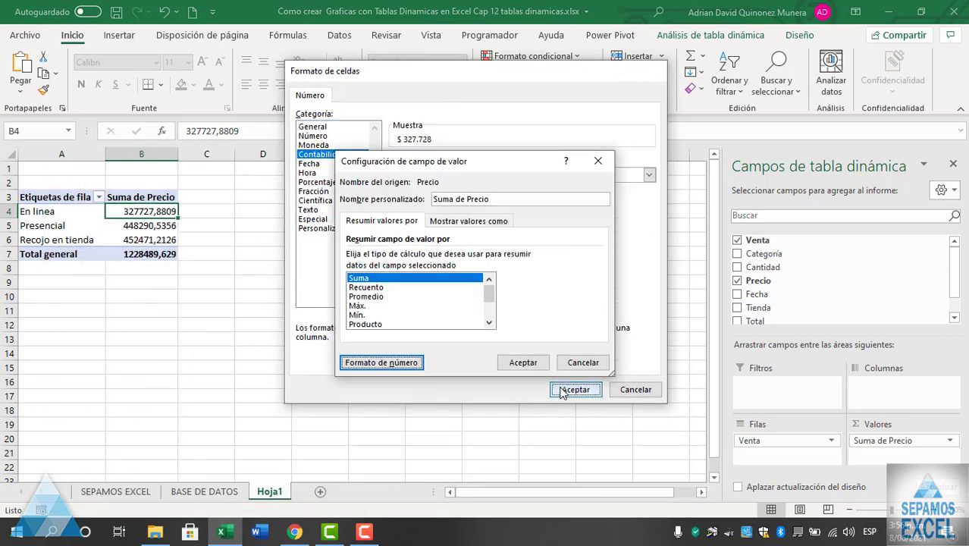
pyautogui.click(510, 361)
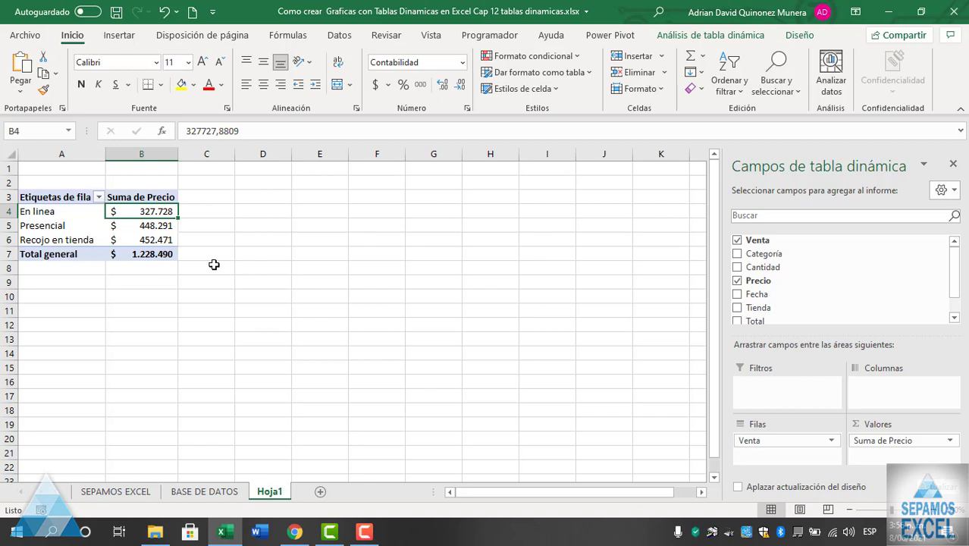
pyautogui.click(694, 35)
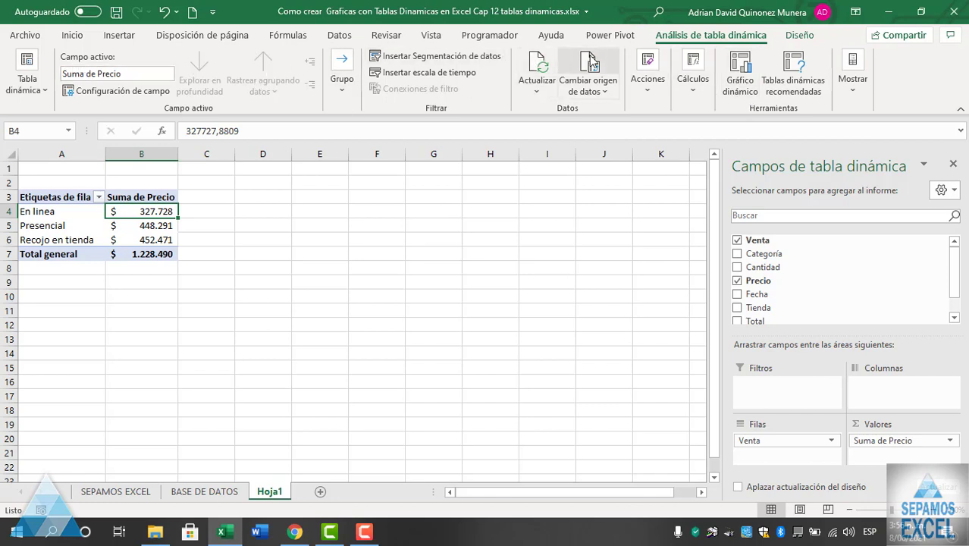
pyautogui.click(746, 97)
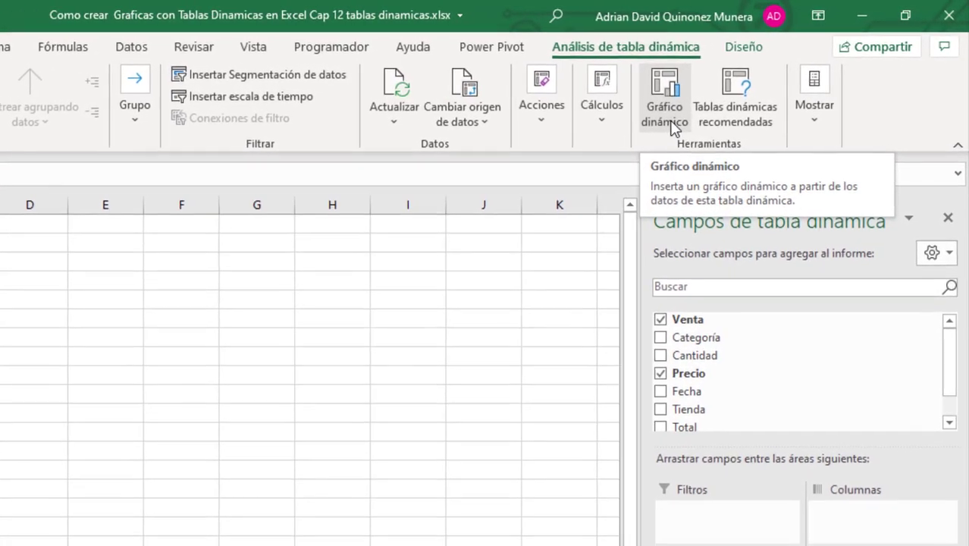
pyautogui.click(672, 119)
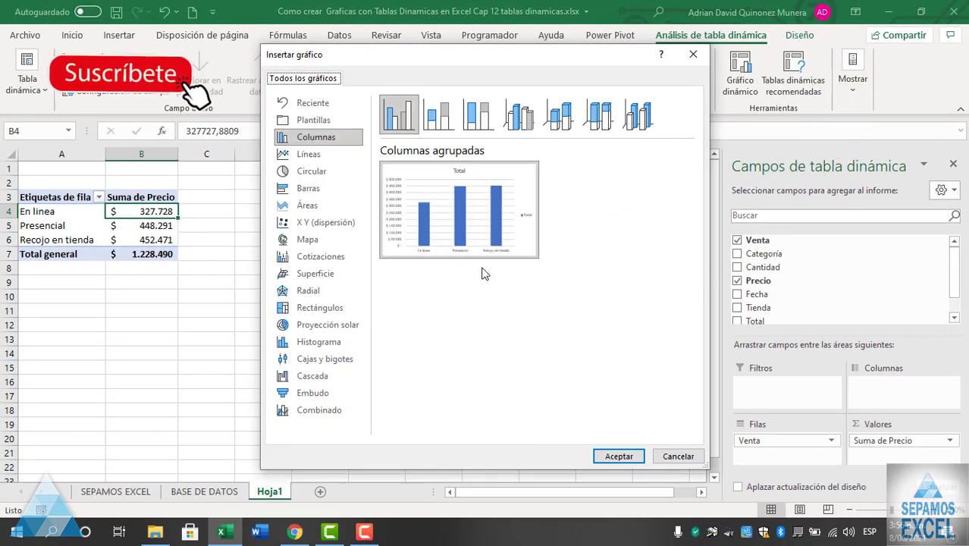
pyautogui.moveTo(458, 247)
pyautogui.click(318, 155)
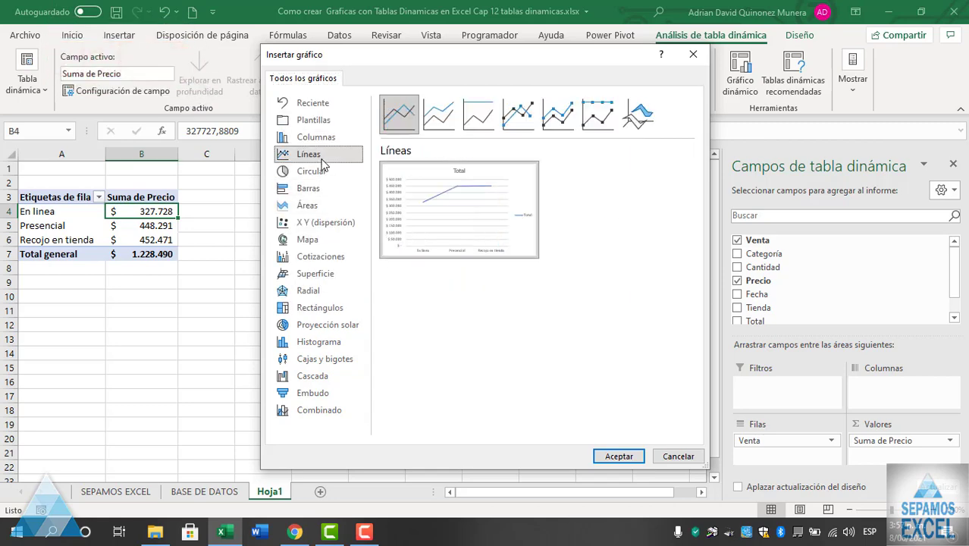
pyautogui.moveTo(417, 203)
pyautogui.click(301, 173)
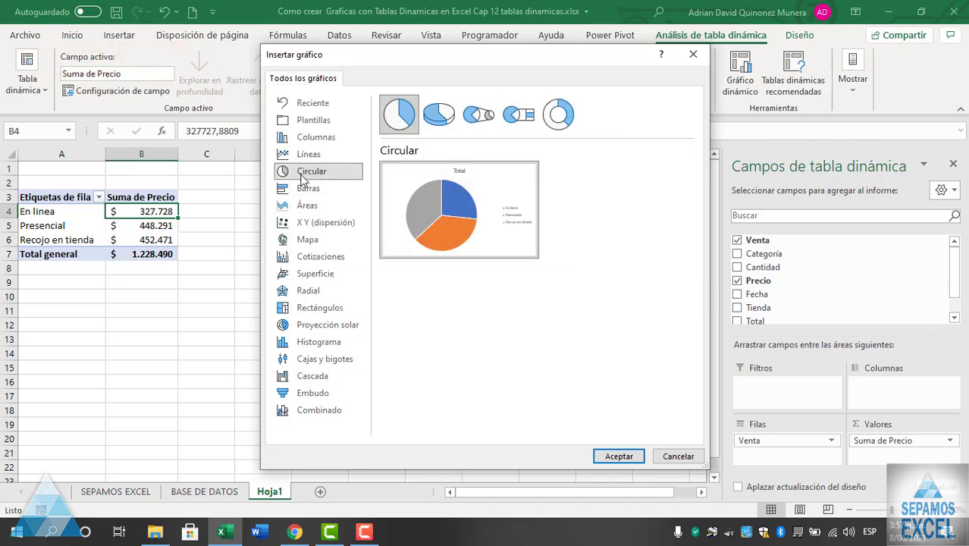
pyautogui.click(316, 141)
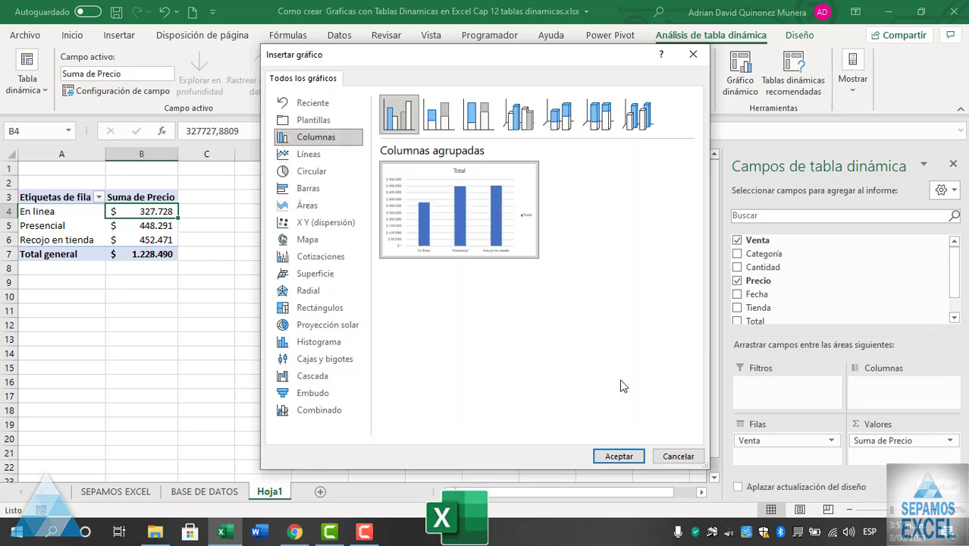
pyautogui.click(619, 456)
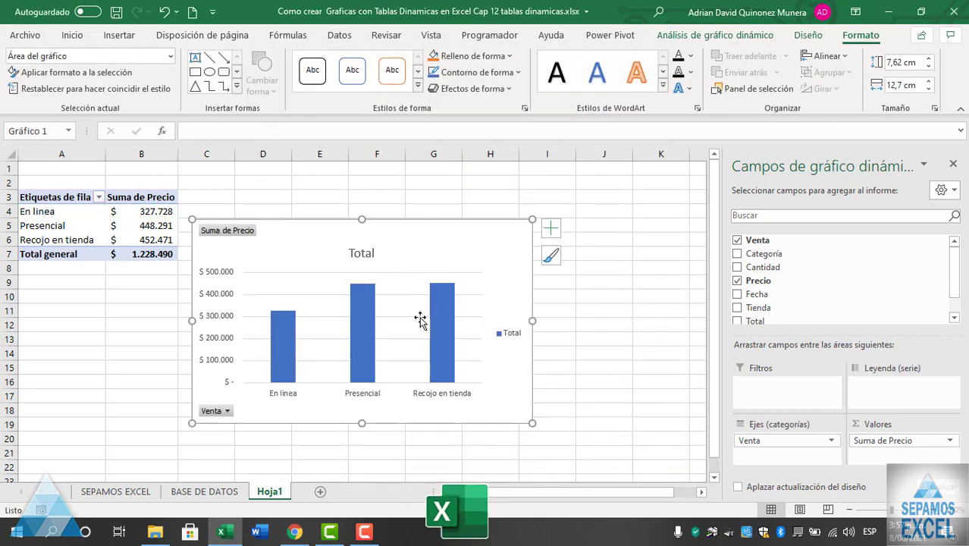
pyautogui.moveTo(424, 246); pyautogui.dragTo(465, 193)
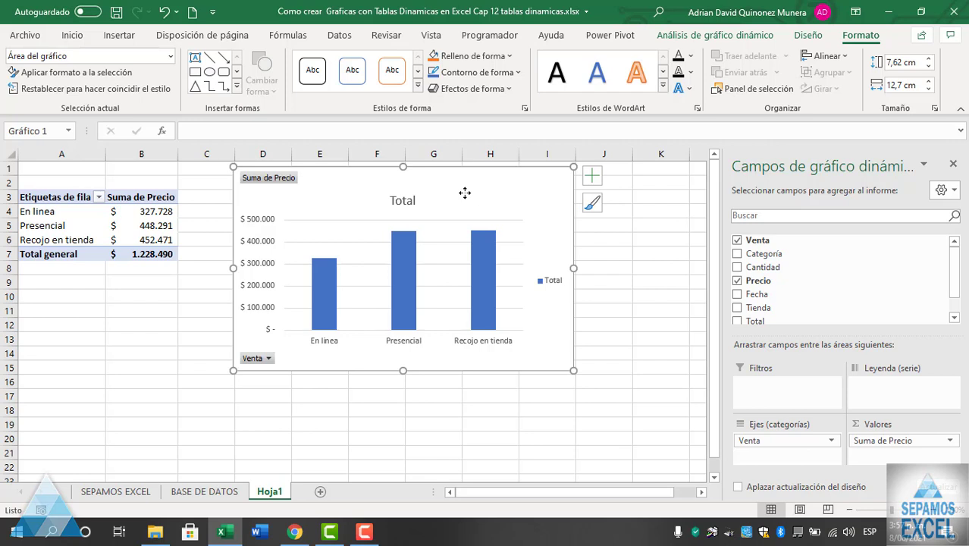
pyautogui.click(478, 258)
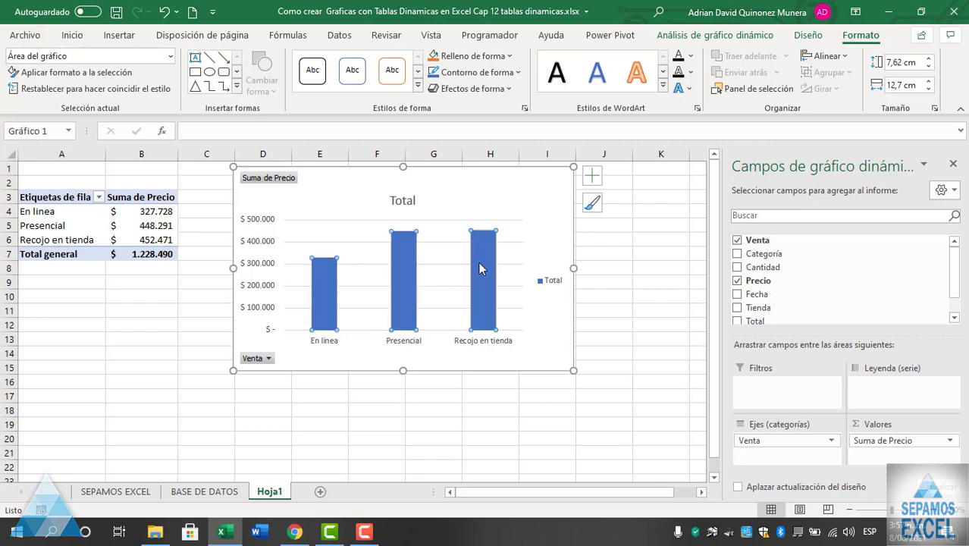
pyautogui.click(460, 190)
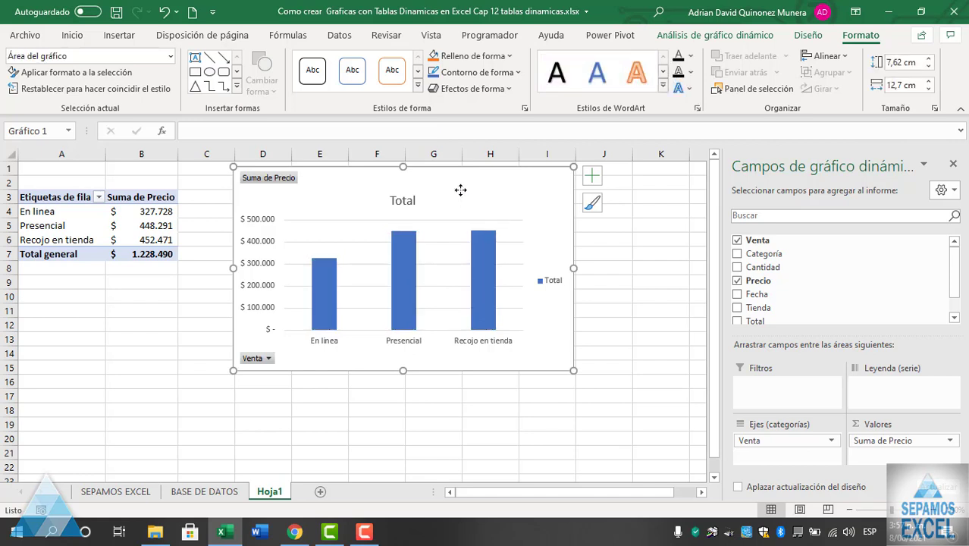
pyautogui.moveTo(468, 190); pyautogui.dragTo(540, 197)
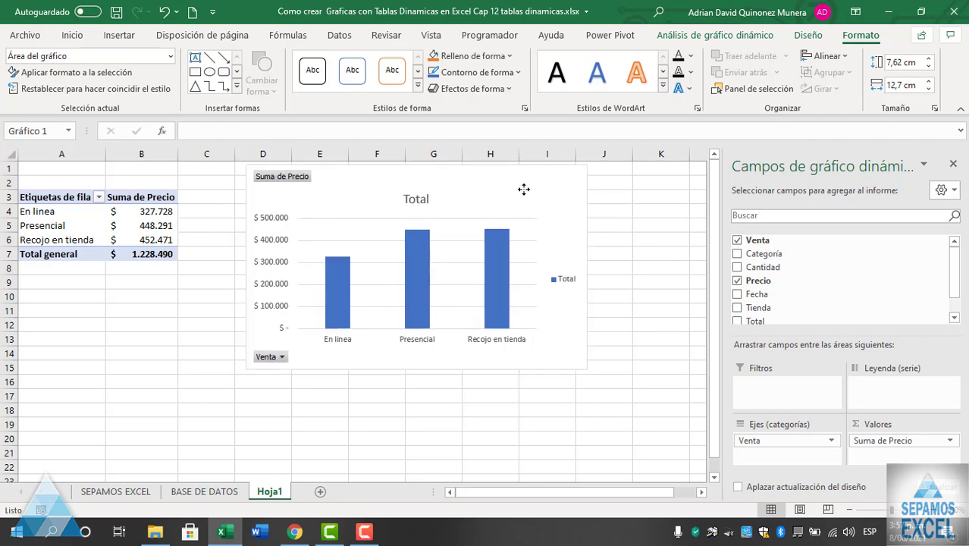
# Replace the old chart with a clustered column chart of A3:B7, placed beside the pivot.
pyautogui.press('Delete')
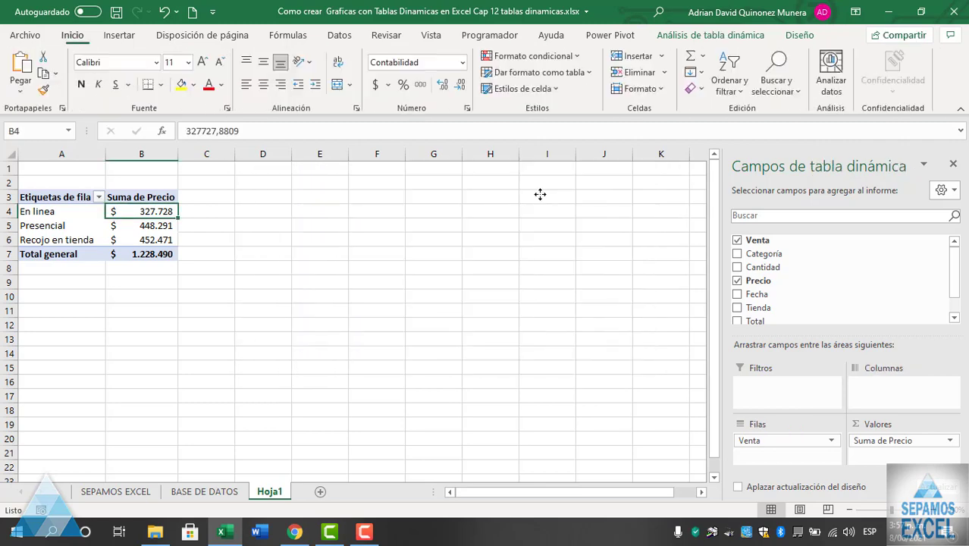
pyautogui.click(539, 194)
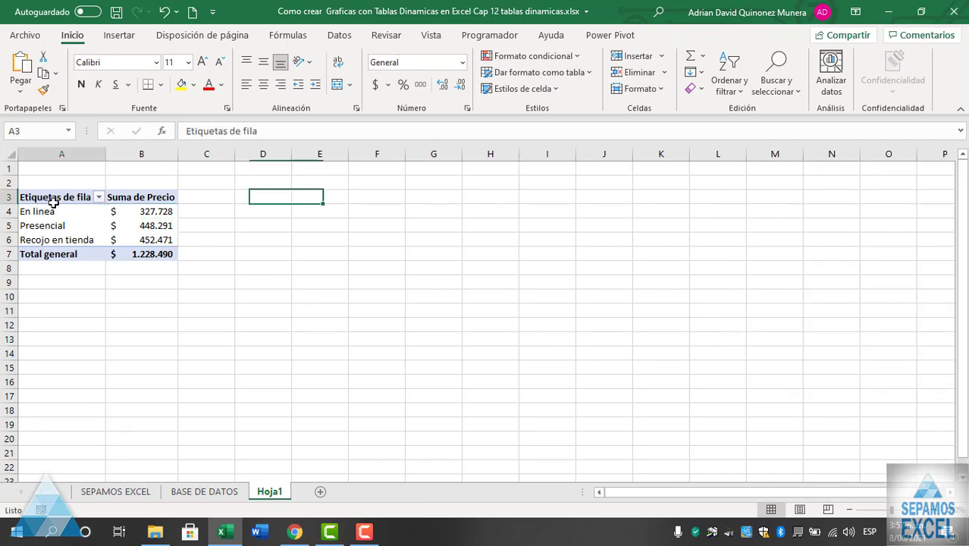
pyautogui.moveTo(54, 197); pyautogui.dragTo(144, 254)
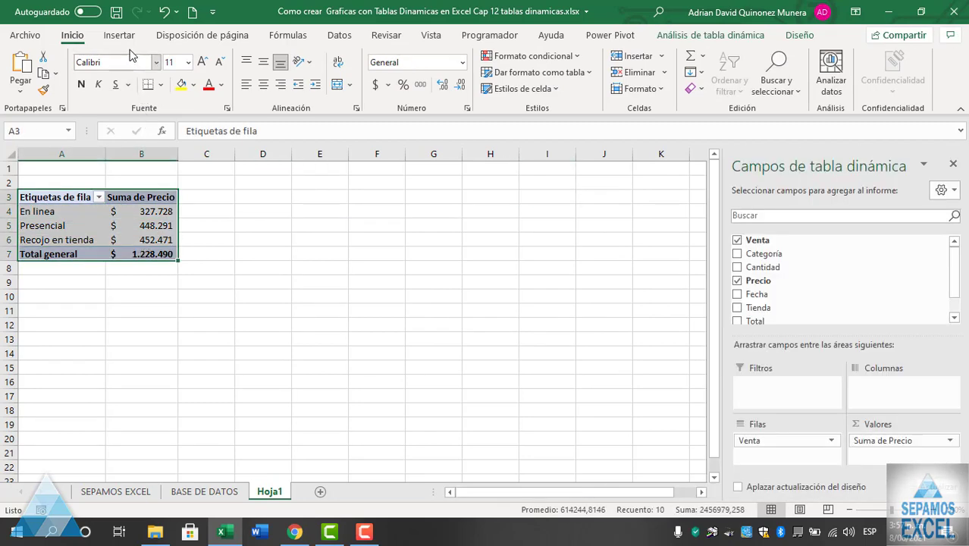
pyautogui.click(121, 36)
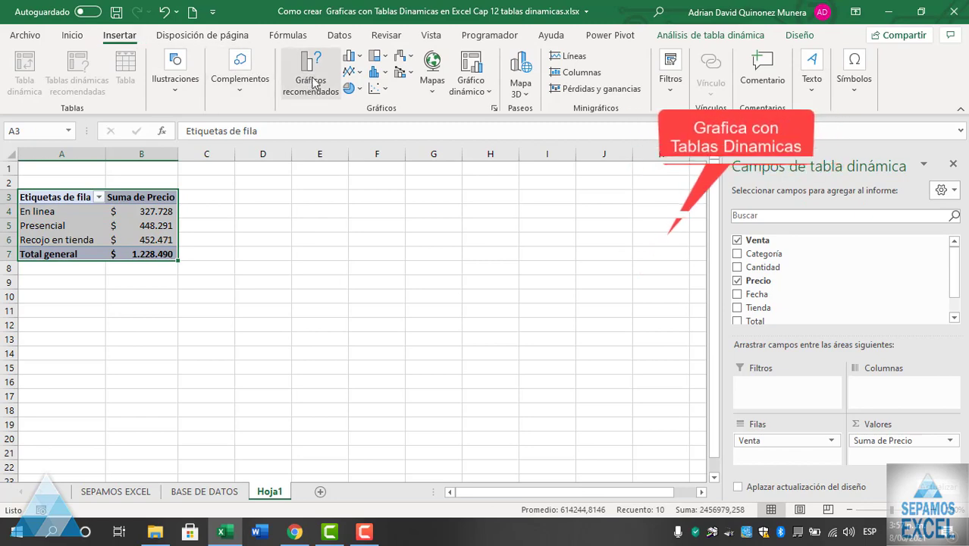
pyautogui.click(351, 56)
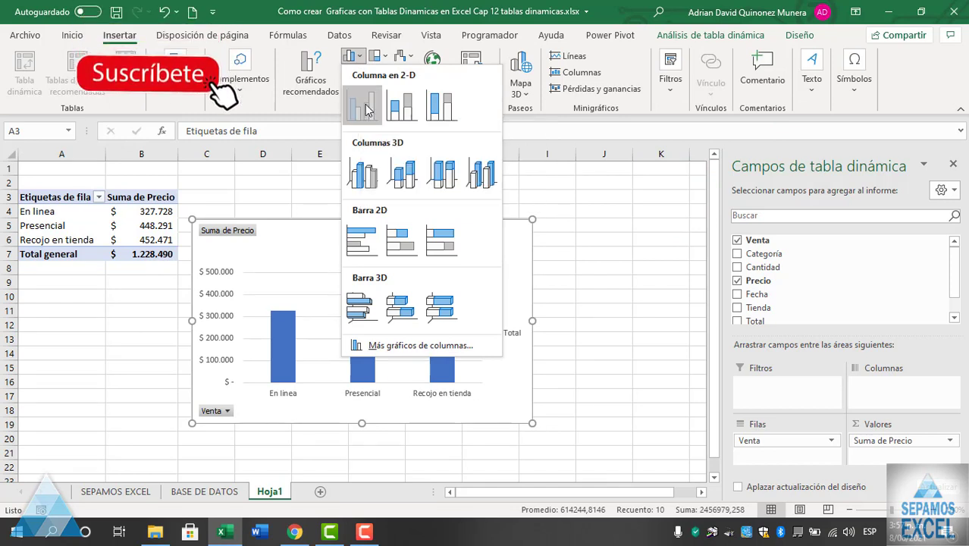
pyautogui.click(366, 110)
pyautogui.moveTo(316, 253); pyautogui.dragTo(332, 203)
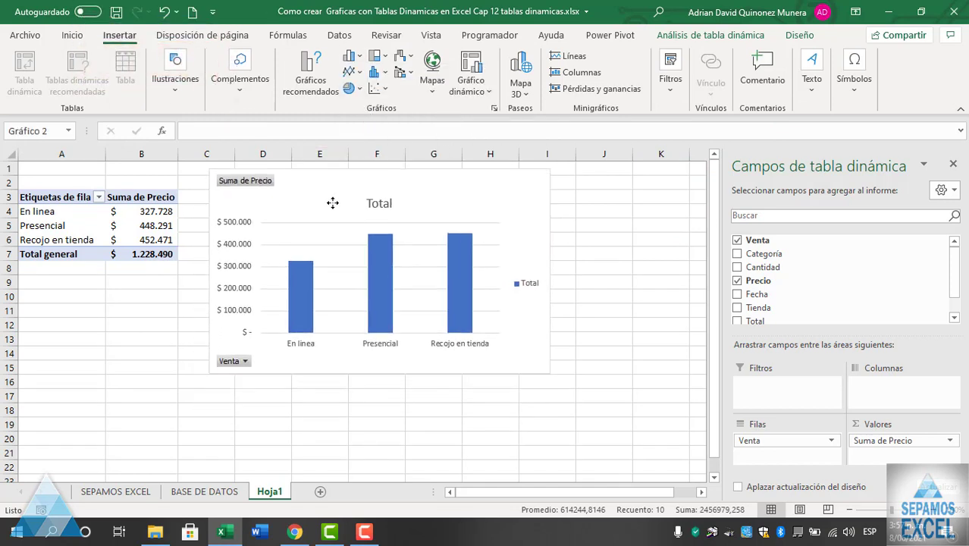
# Insert a clustered column pivot chart and place it right of the original chart.
pyautogui.click(163, 226)
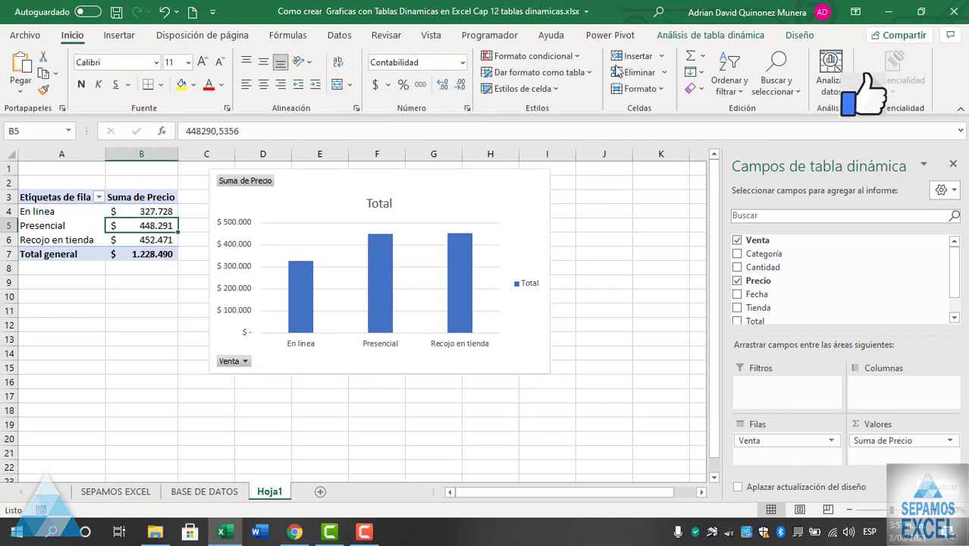
pyautogui.click(710, 35)
pyautogui.click(741, 73)
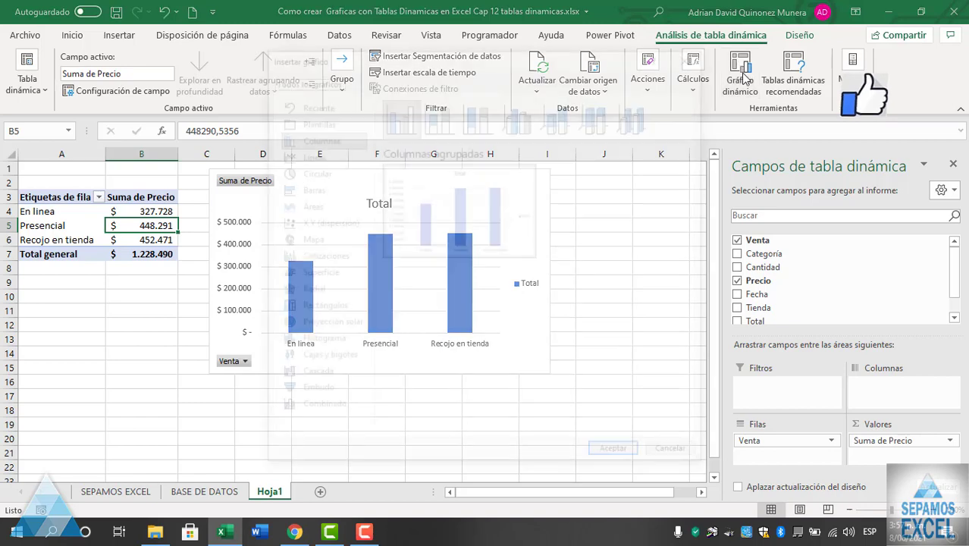
pyautogui.click(619, 456)
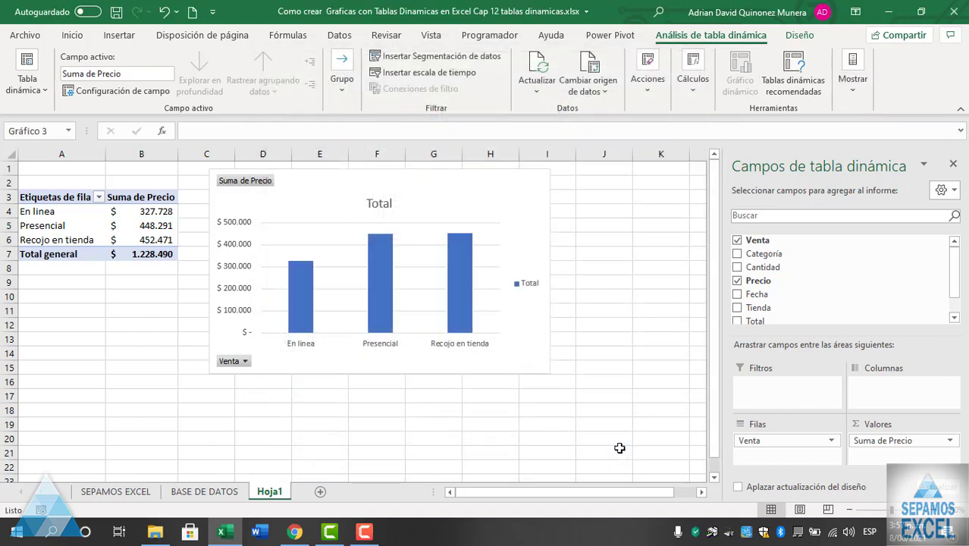
pyautogui.click(953, 164)
pyautogui.moveTo(459, 231); pyautogui.dragTo(820, 182)
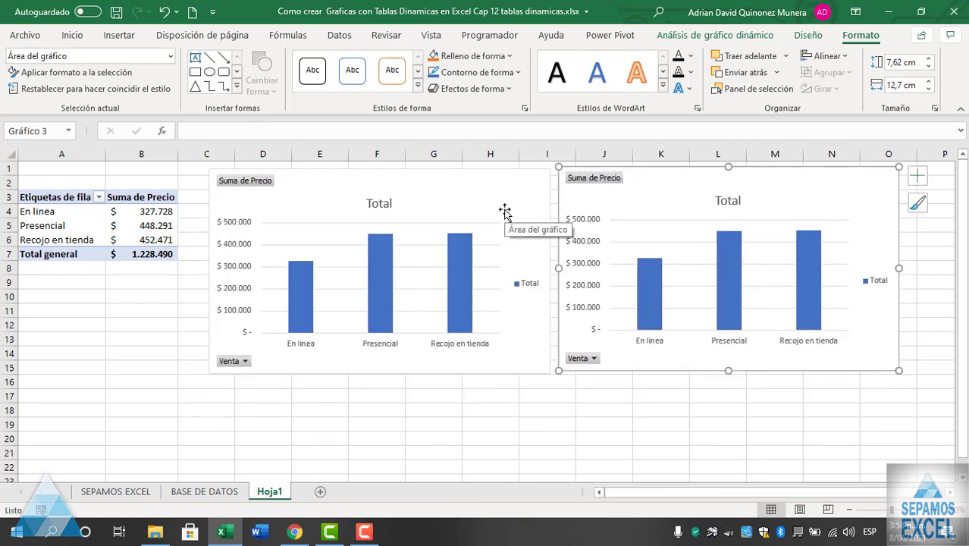
# Select the original left chart and look through the Home, Insert and chart analysis ribbons.
pyautogui.click(482, 205)
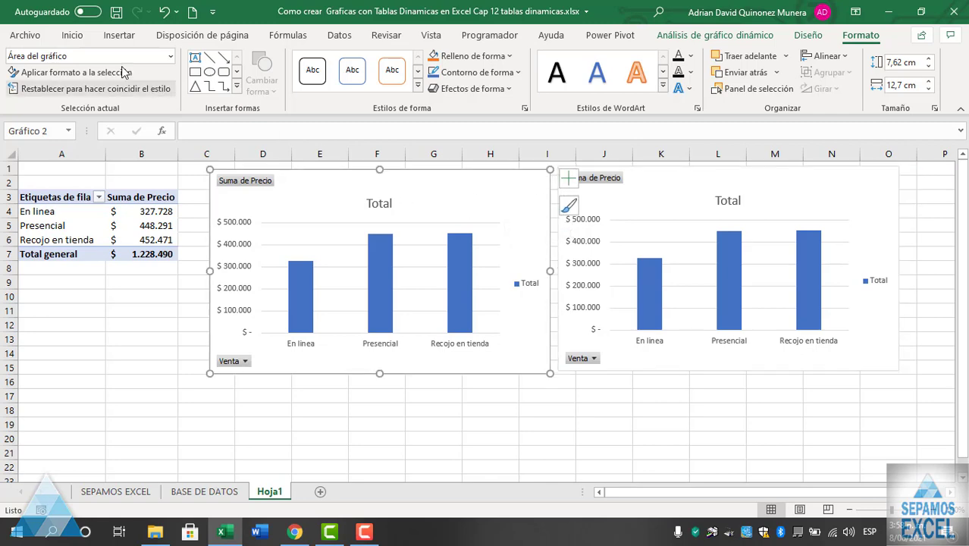
pyautogui.click(73, 36)
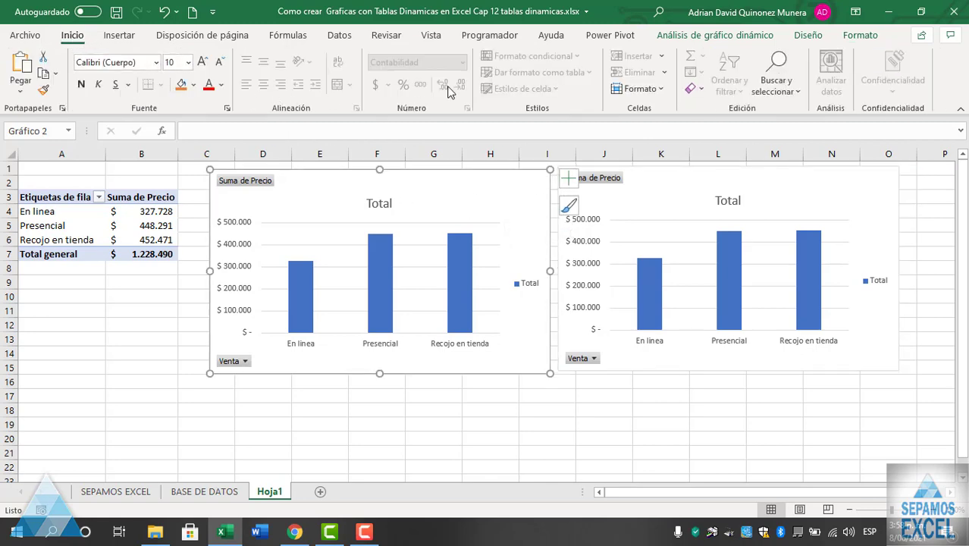
pyautogui.click(126, 42)
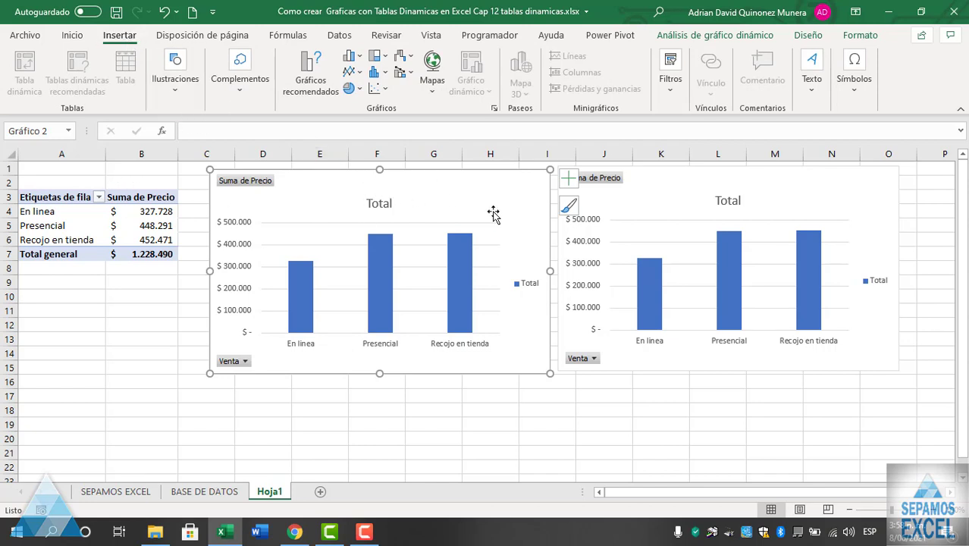
pyautogui.click(725, 37)
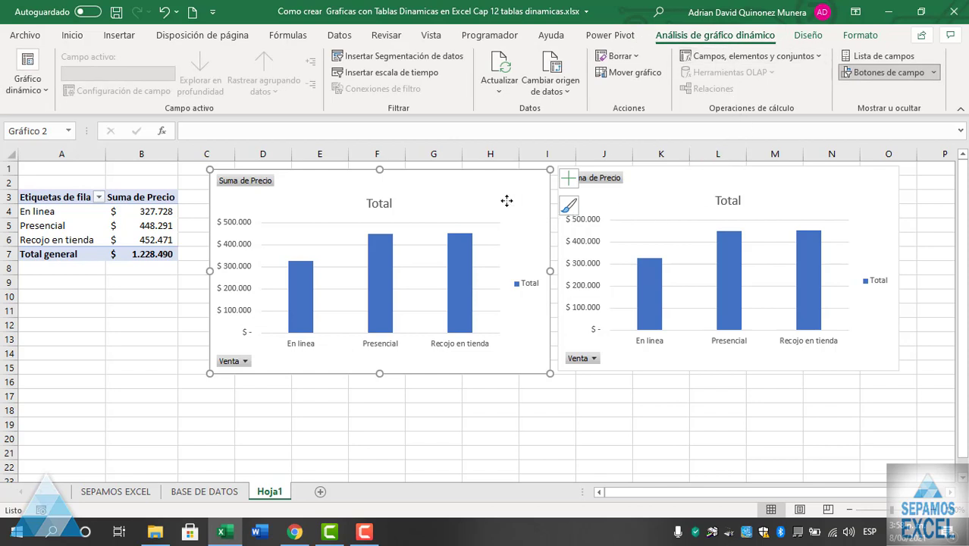
# Delete the left pivot chart, then move and shrink the remaining chart beside the pivot table.
pyautogui.press('Delete')
pyautogui.moveTo(670, 195); pyautogui.dragTo(326, 188)
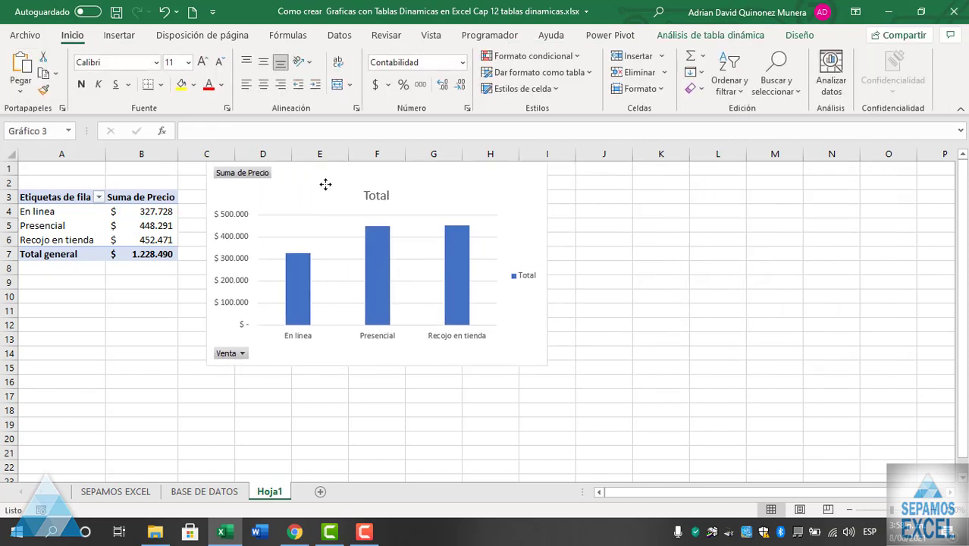
pyautogui.click(758, 318)
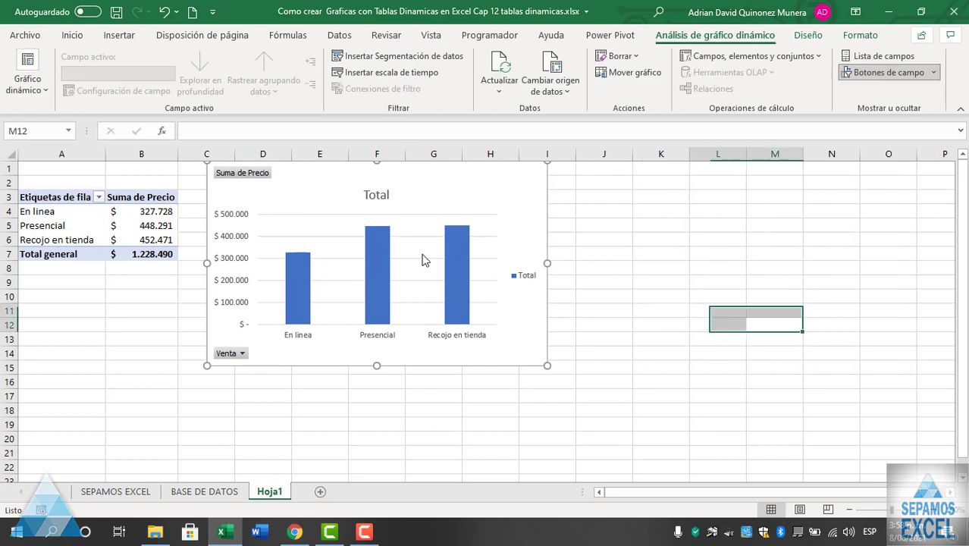
pyautogui.moveTo(387, 232); pyautogui.dragTo(396, 248)
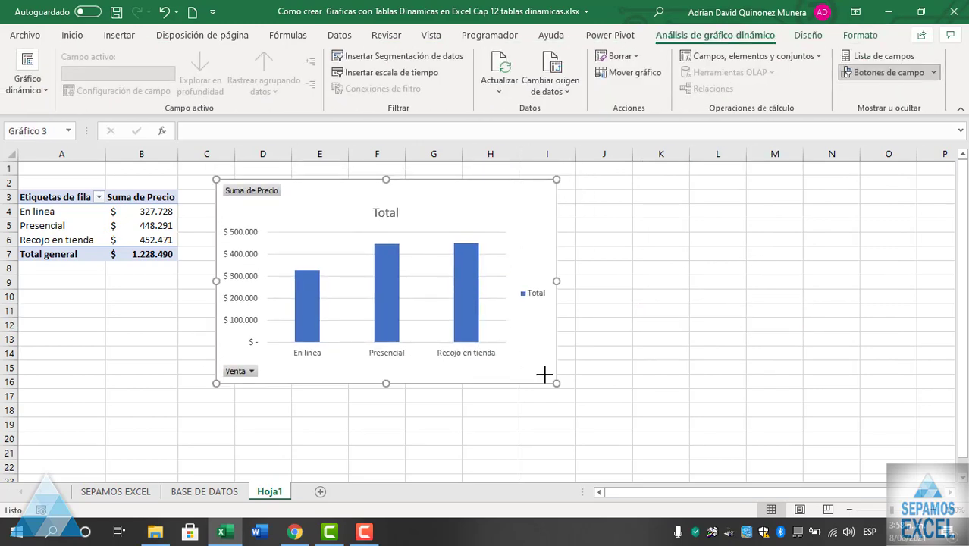
pyautogui.moveTo(552, 387); pyautogui.dragTo(480, 340)
pyautogui.moveTo(305, 218); pyautogui.dragTo(307, 210)
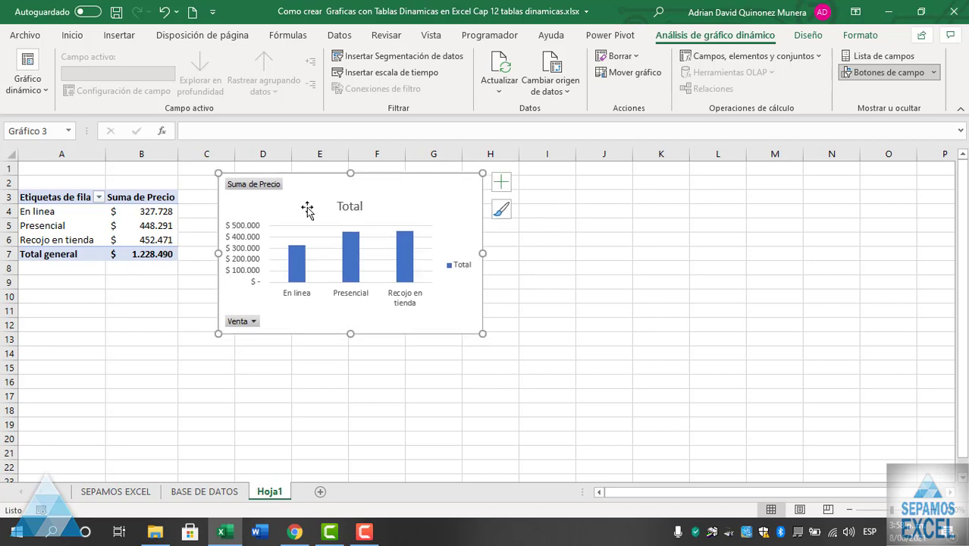
# Reopen the PivotTable field list after checking the chart design options.
pyautogui.click(808, 35)
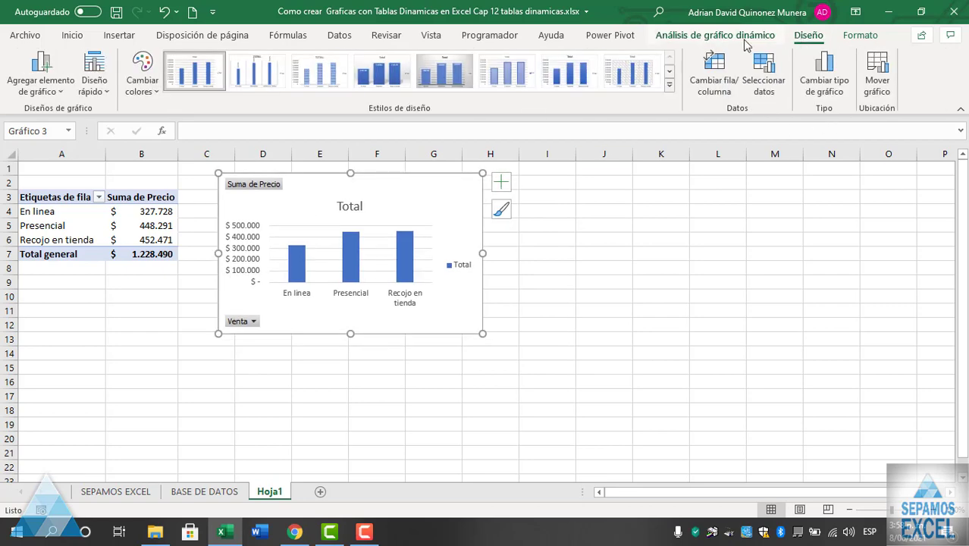
pyautogui.click(746, 38)
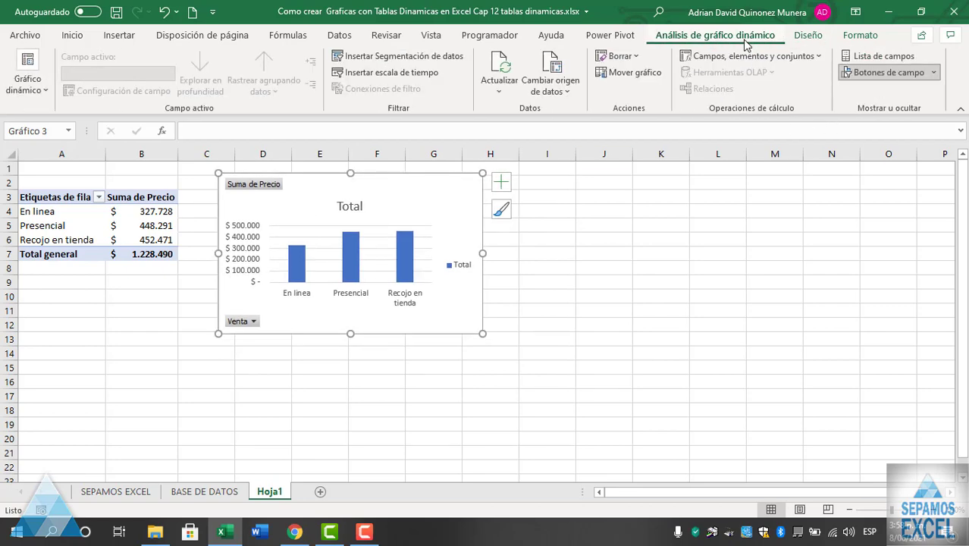
pyautogui.click(808, 35)
pyautogui.click(715, 35)
pyautogui.click(718, 281)
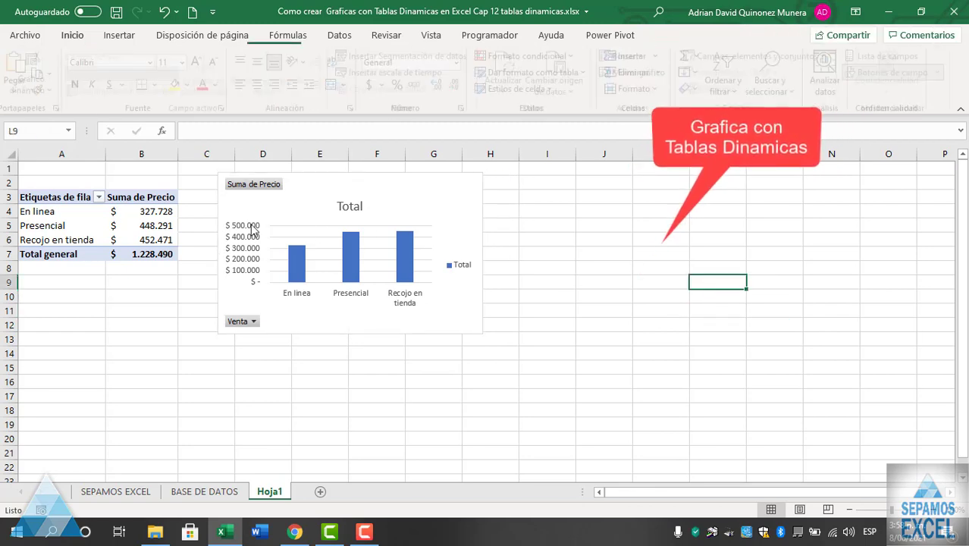
pyautogui.click(145, 226)
pyautogui.click(746, 37)
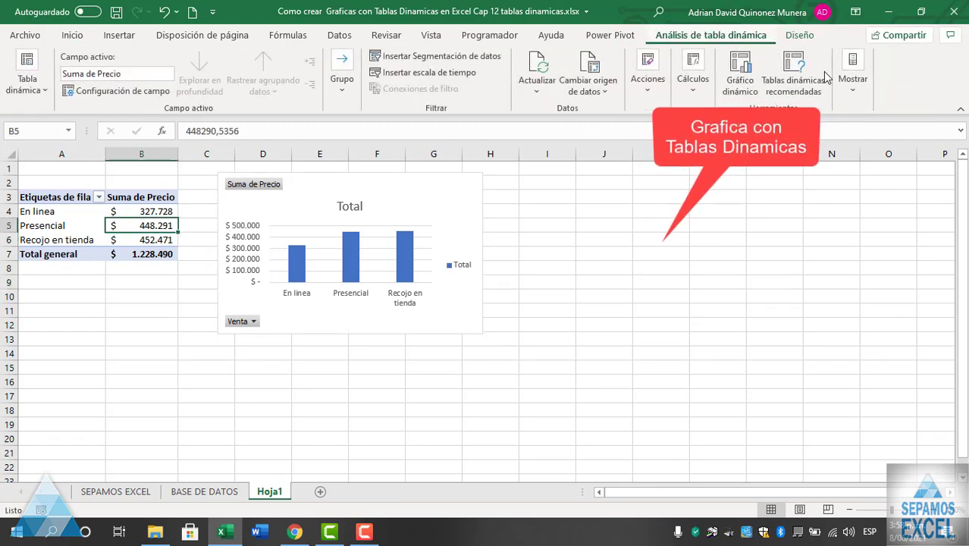
pyautogui.click(852, 80)
pyautogui.click(794, 154)
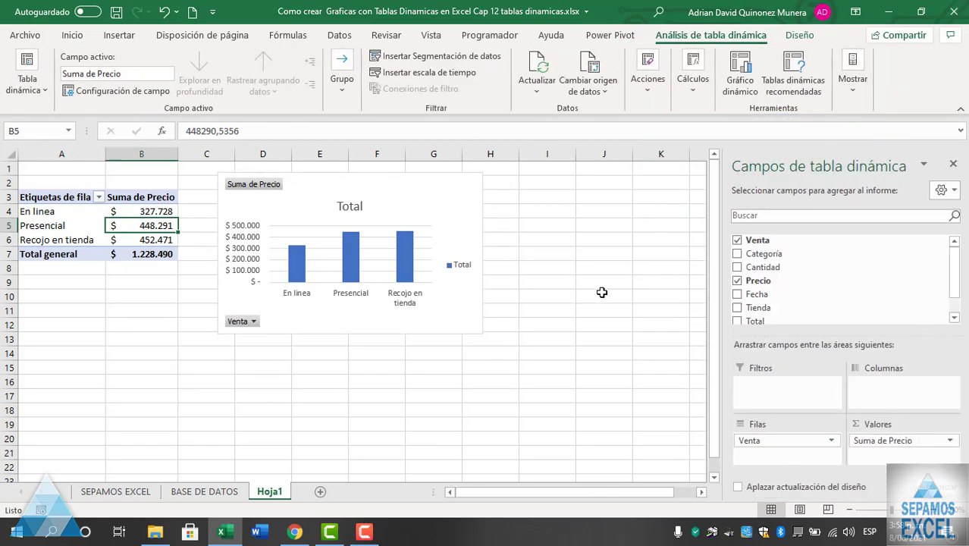
# Enlarge the pivot chart slightly, then view the BASE DE DATOS source sheet.
pyautogui.click(429, 224)
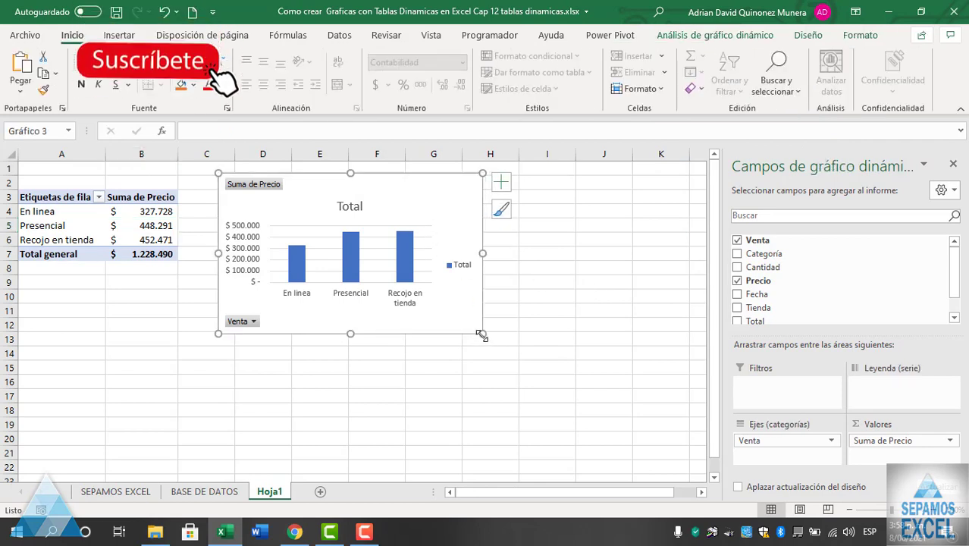
pyautogui.moveTo(483, 334); pyautogui.dragTo(507, 344)
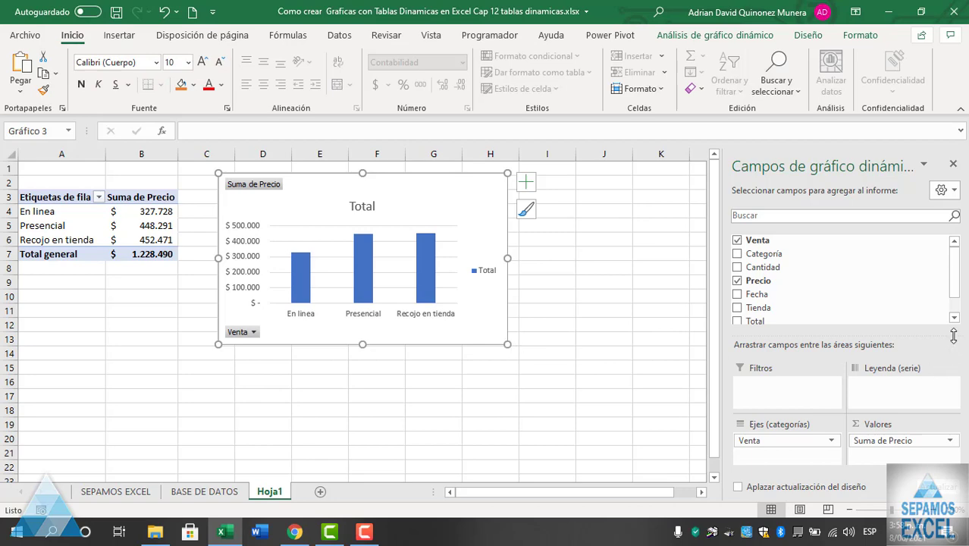
pyautogui.click(224, 492)
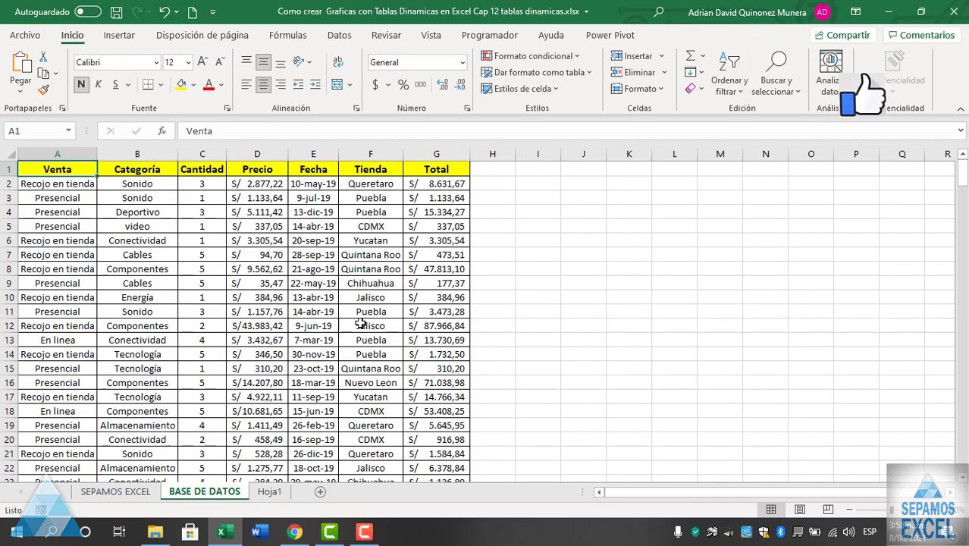
# On Hoja1, add Total to the pivot values so the chart plots Total beside Precio.
pyautogui.click(269, 491)
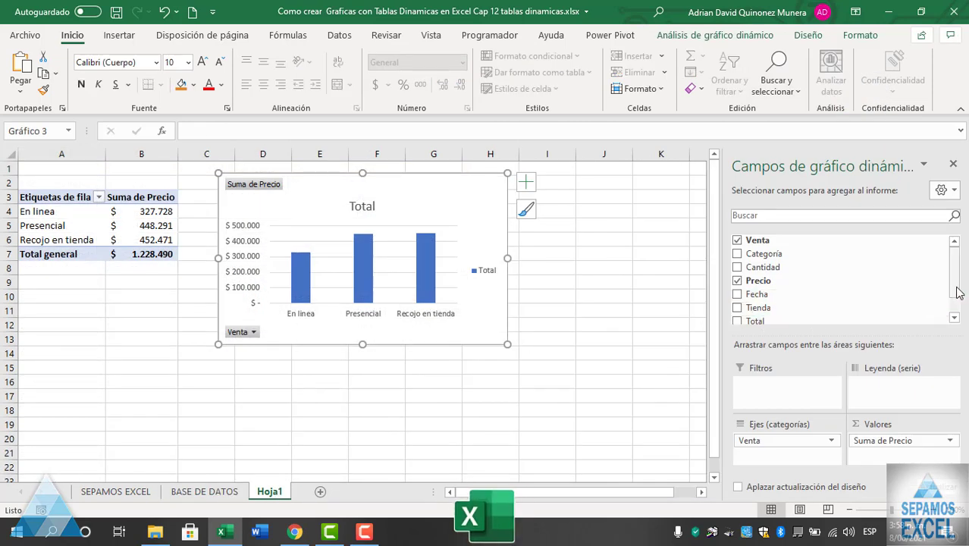
pyautogui.scroll(-1, 872, 292)
pyautogui.click(738, 301)
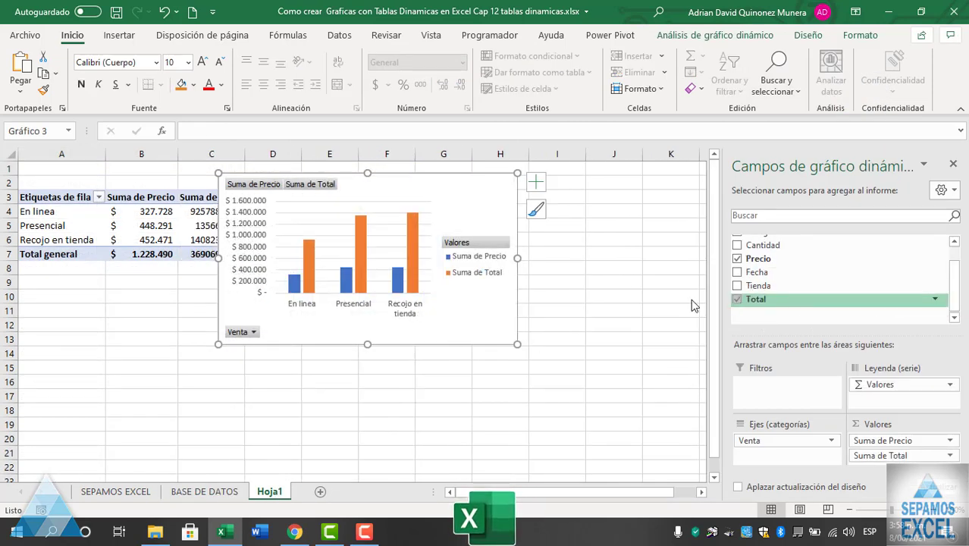
pyautogui.moveTo(481, 197); pyautogui.dragTo(476, 197)
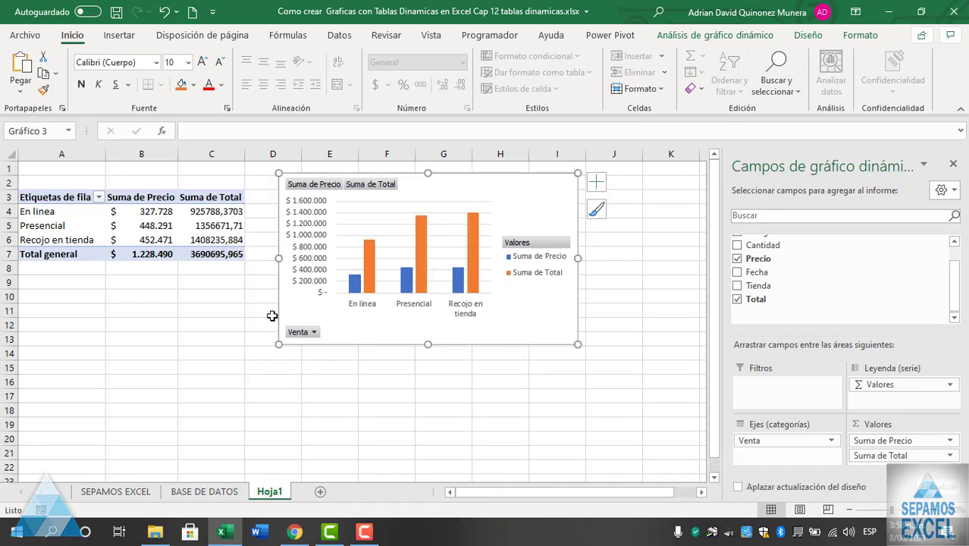
pyautogui.click(226, 239)
# Format the Suma de Total field as Contabilidad with $ and 0 decimal places.
pyautogui.click(216, 213)
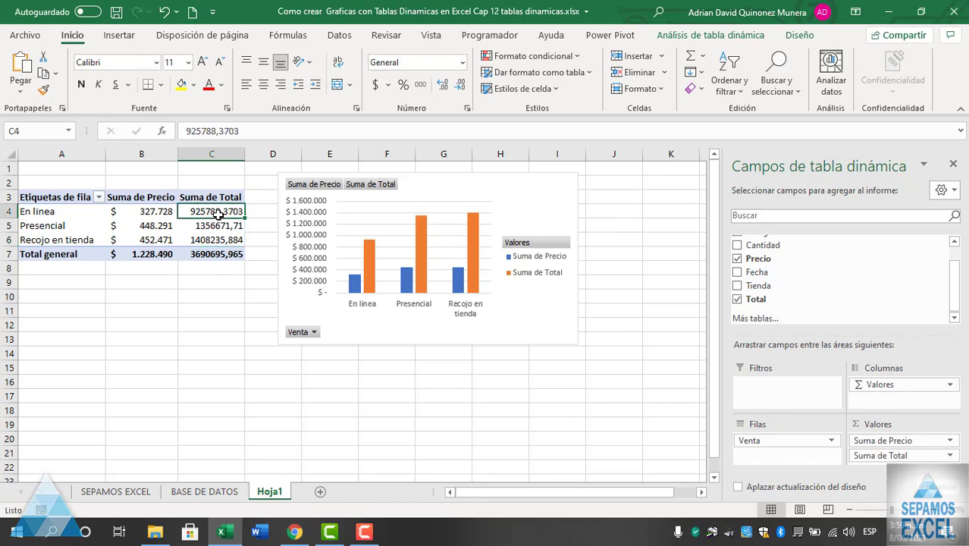
pyautogui.rightClick(215, 213)
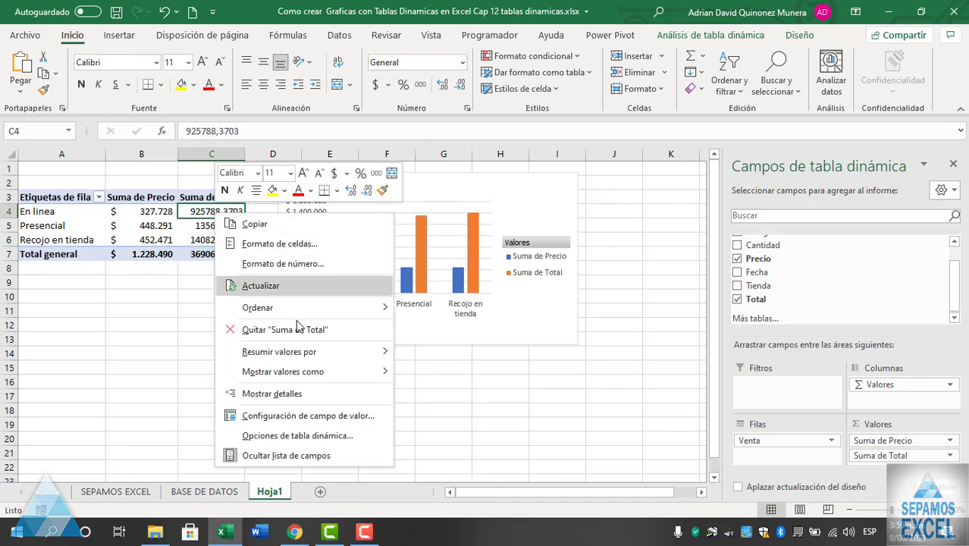
pyautogui.click(311, 416)
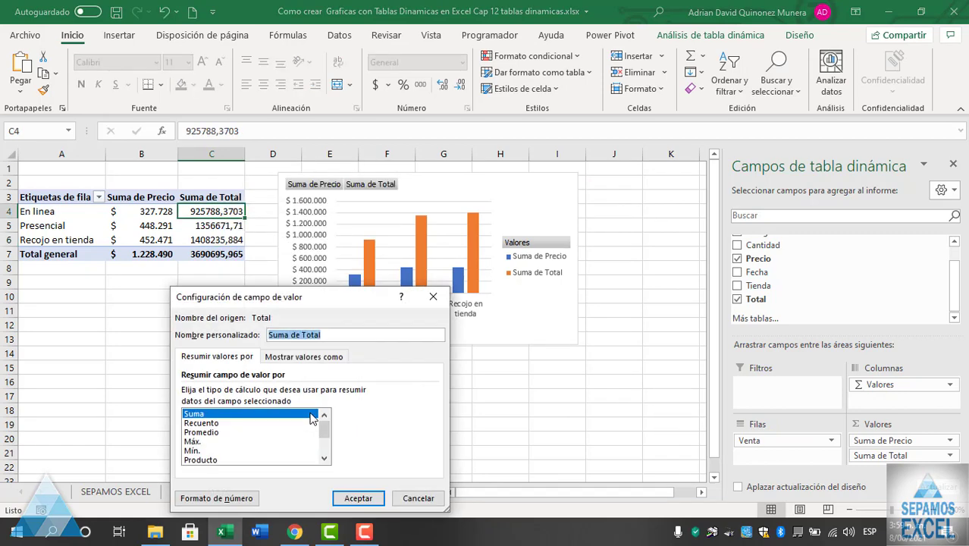
pyautogui.moveTo(328, 297); pyautogui.dragTo(485, 97)
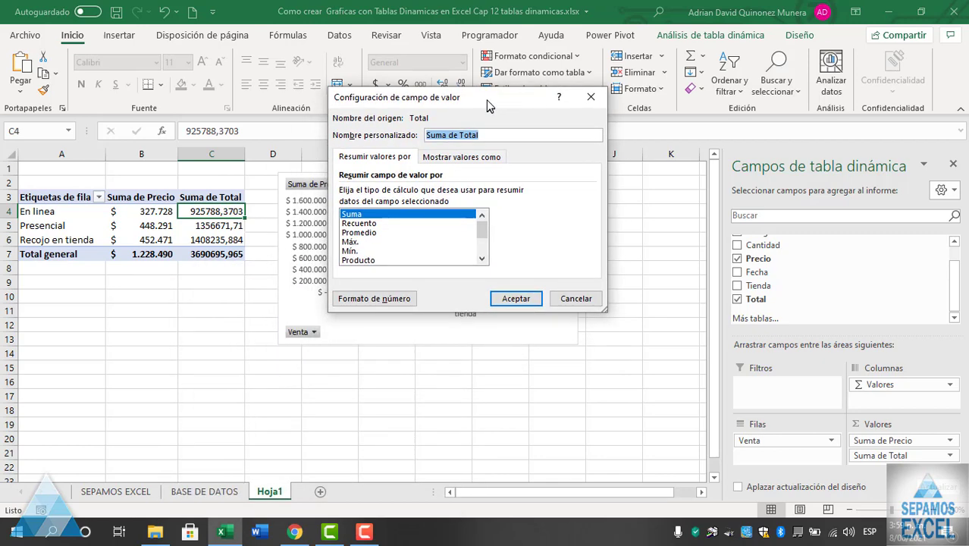
pyautogui.click(394, 300)
pyautogui.click(173, 263)
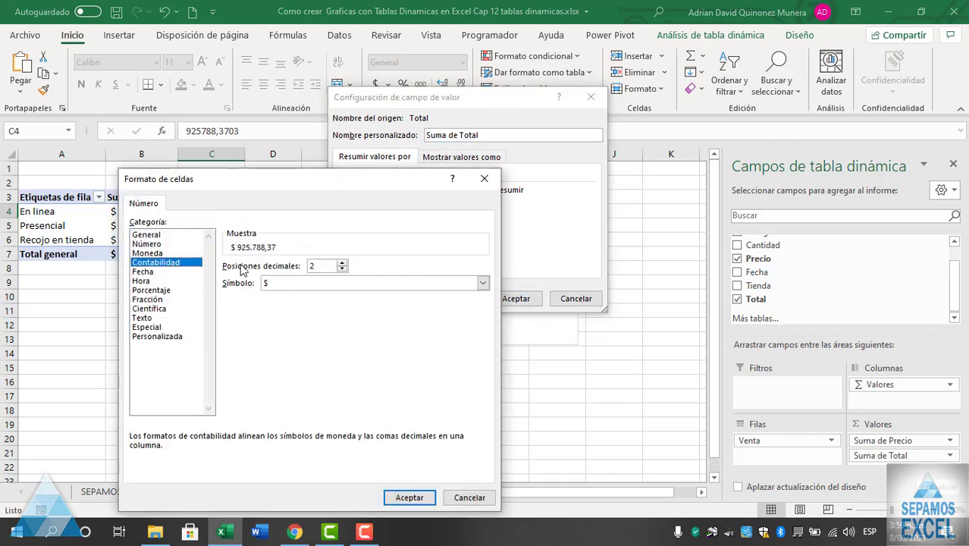
pyautogui.click(342, 271)
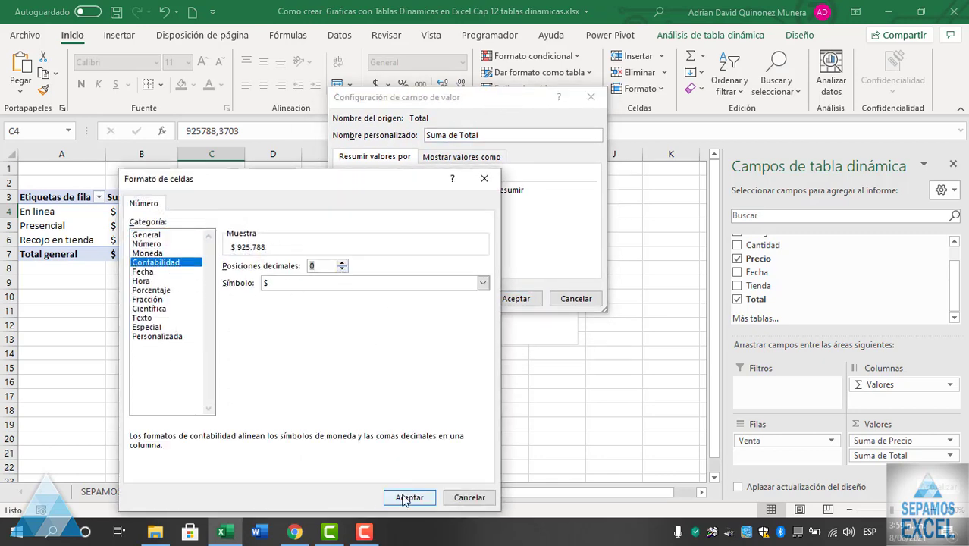
pyautogui.click(409, 497)
pyautogui.click(500, 298)
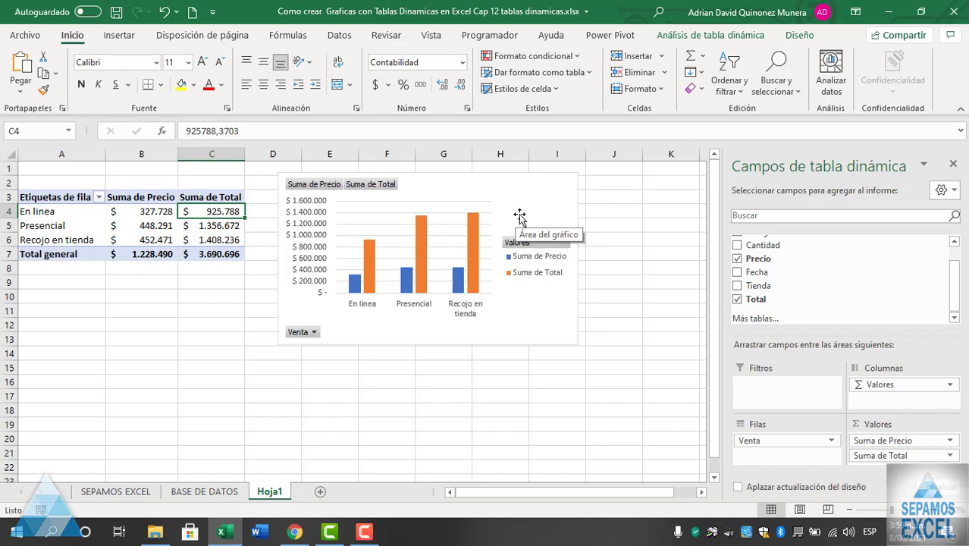
# Enlarge and reposition the pivot chart, collapse the ribbon and close the Campos de gráfico dinámico pane.
pyautogui.click(526, 215)
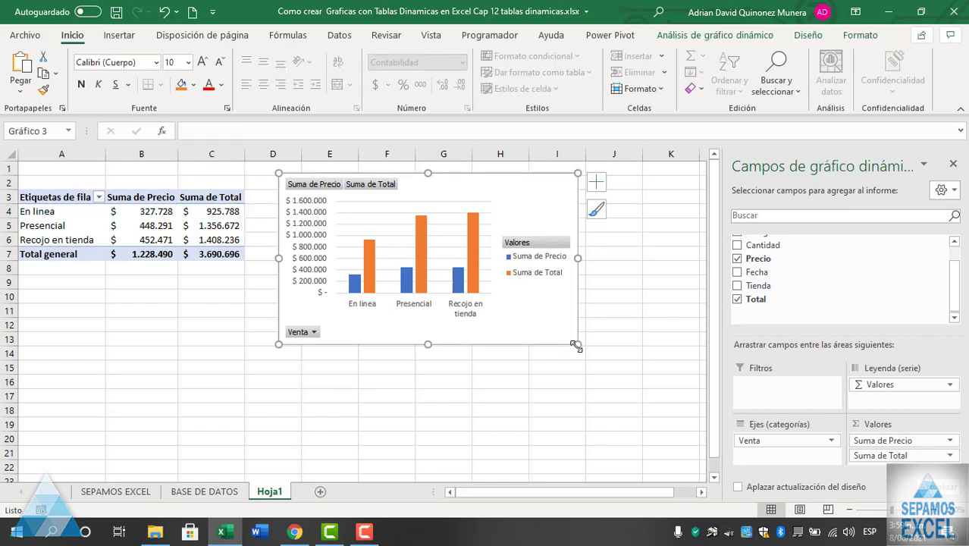
pyautogui.moveTo(576, 345); pyautogui.dragTo(628, 369)
pyautogui.moveTo(521, 198); pyautogui.dragTo(513, 191)
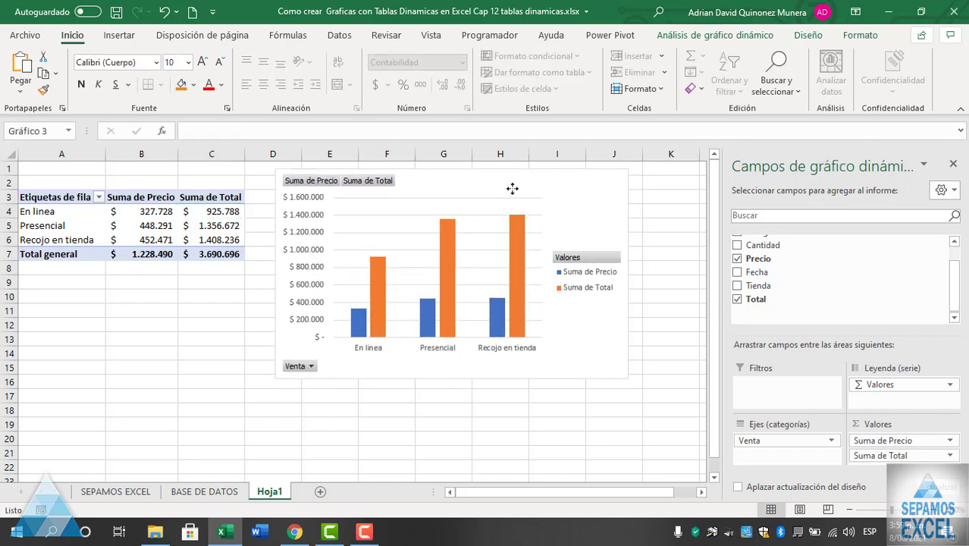
pyautogui.click(960, 110)
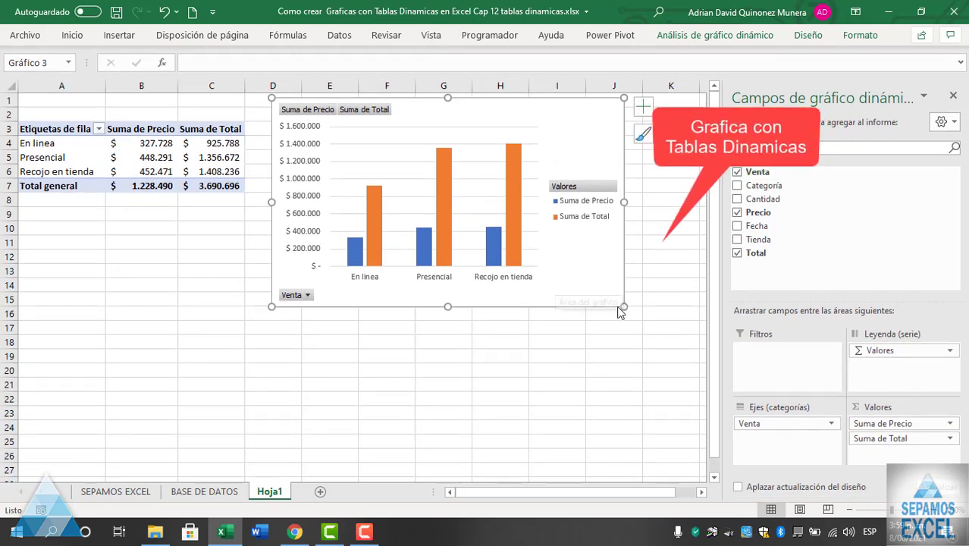
pyautogui.moveTo(623, 307); pyautogui.dragTo(664, 362)
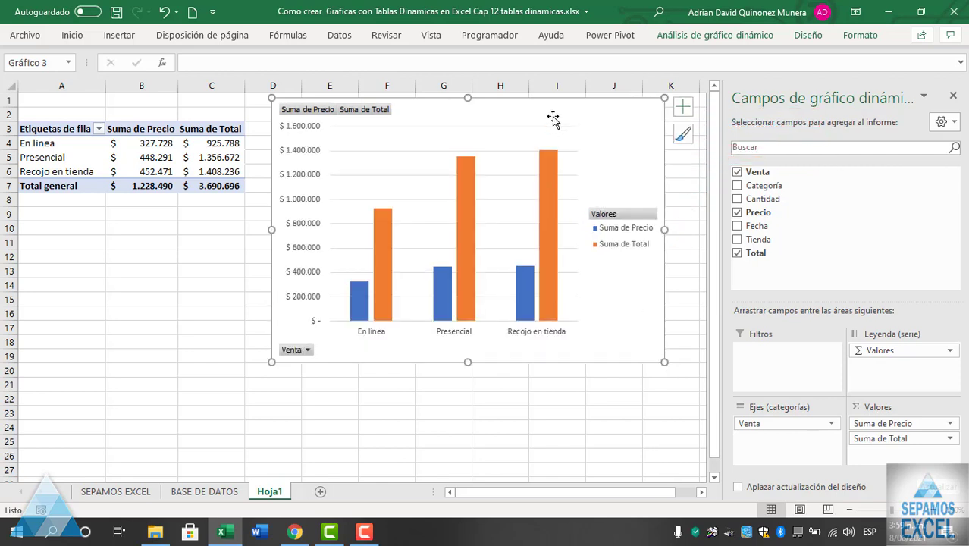
pyautogui.moveTo(554, 119); pyautogui.dragTo(541, 126)
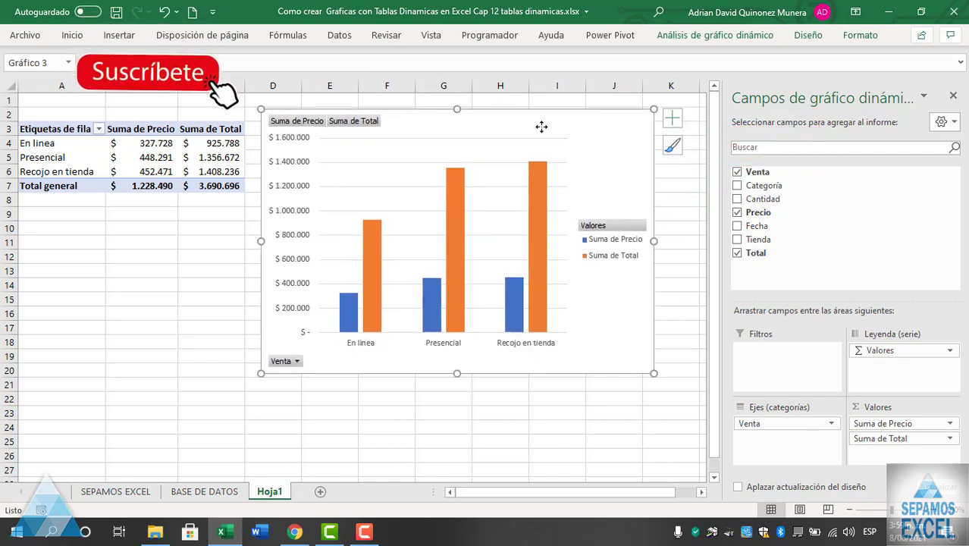
pyautogui.click(953, 95)
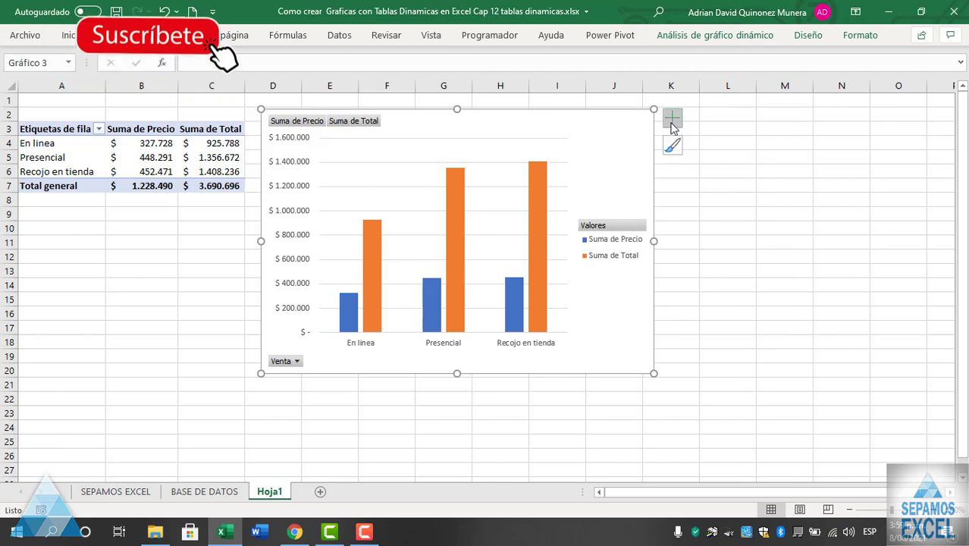
# Add value labels and a data table to the pivot chart, then widen it to the right.
pyautogui.click(673, 120)
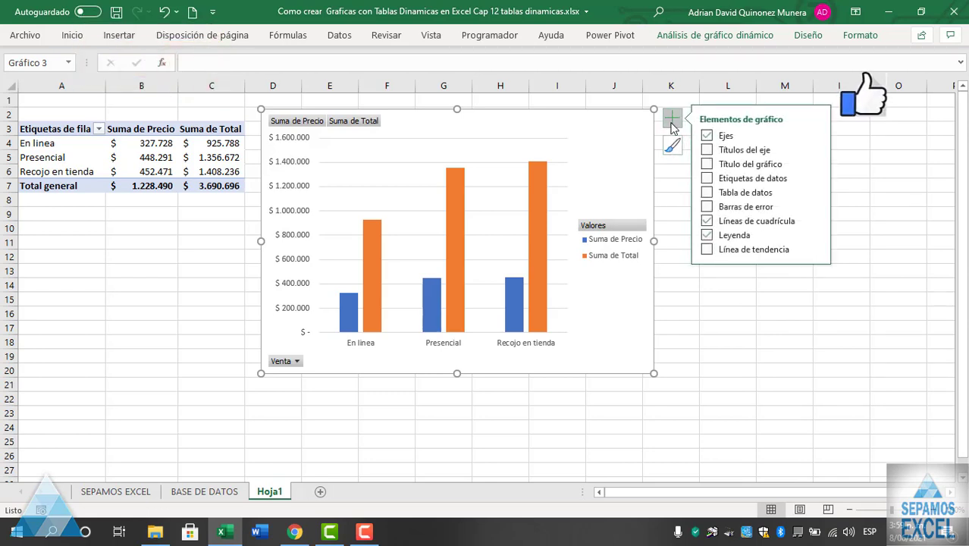
pyautogui.click(707, 150)
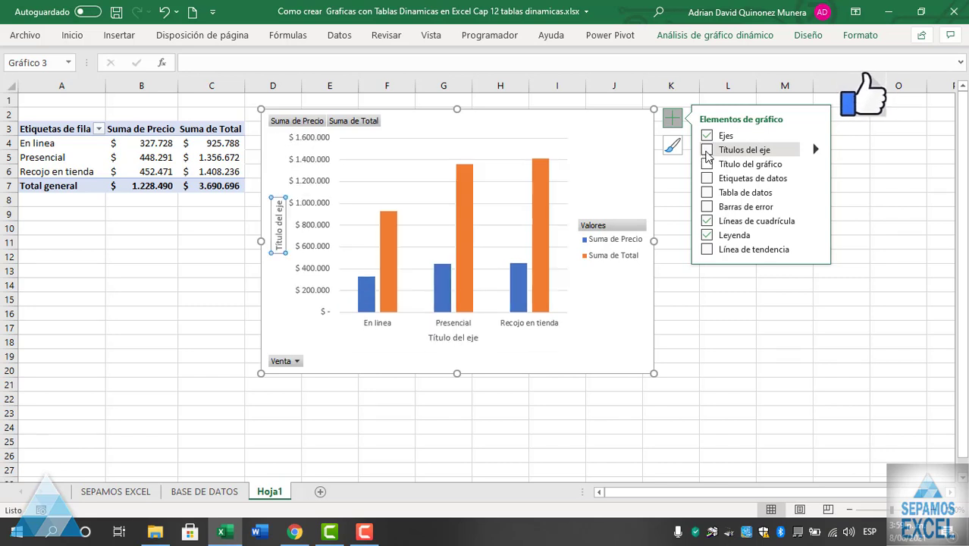
pyautogui.click(707, 164)
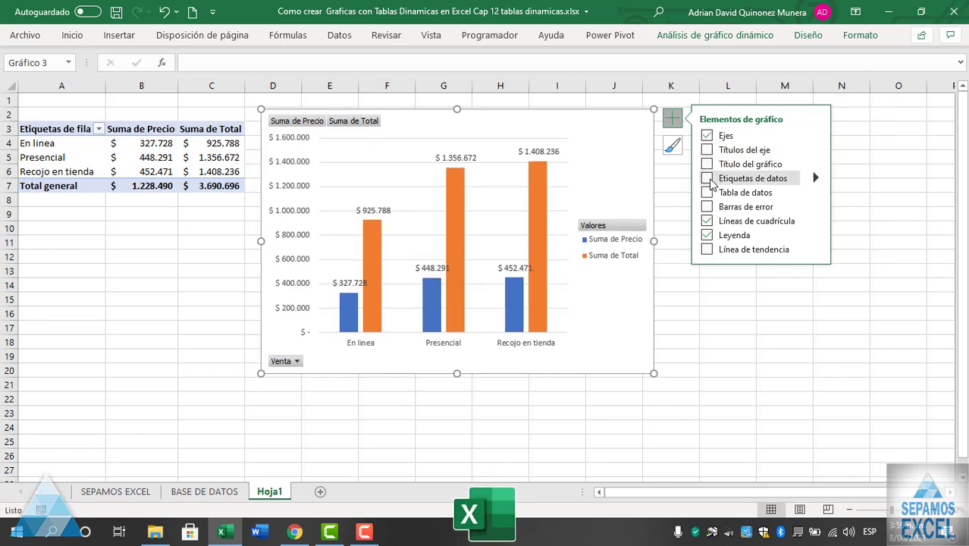
pyautogui.click(708, 179)
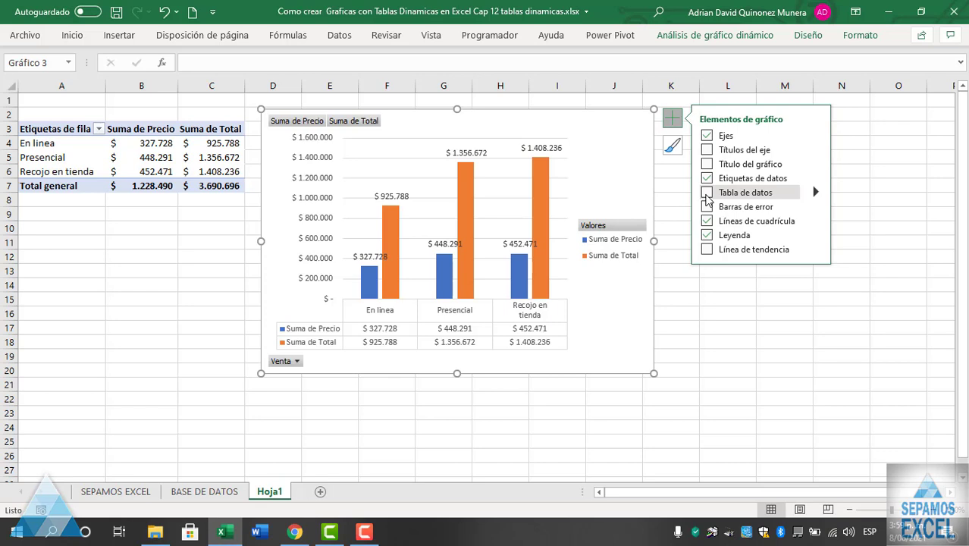
pyautogui.click(707, 194)
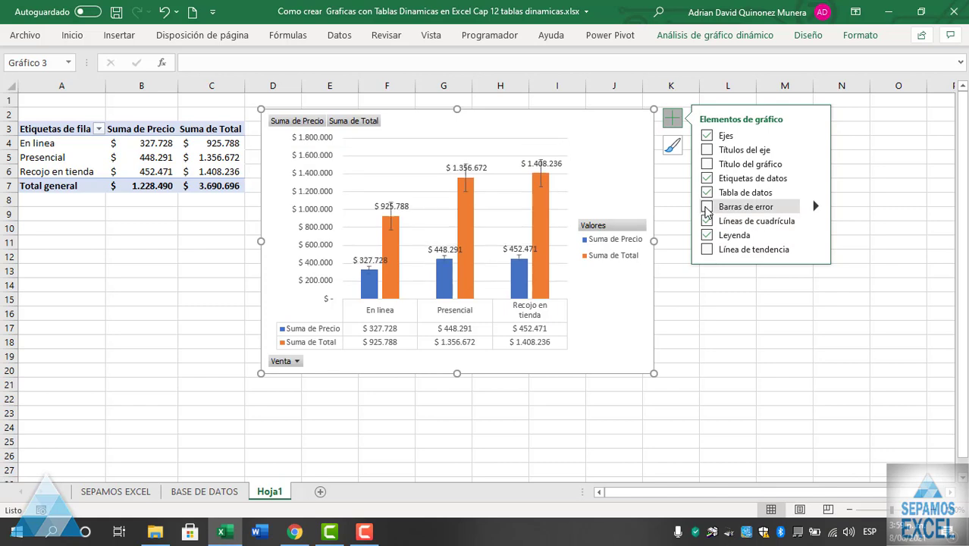
pyautogui.click(714, 298)
pyautogui.click(649, 214)
pyautogui.moveTo(654, 241); pyautogui.dragTo(763, 250)
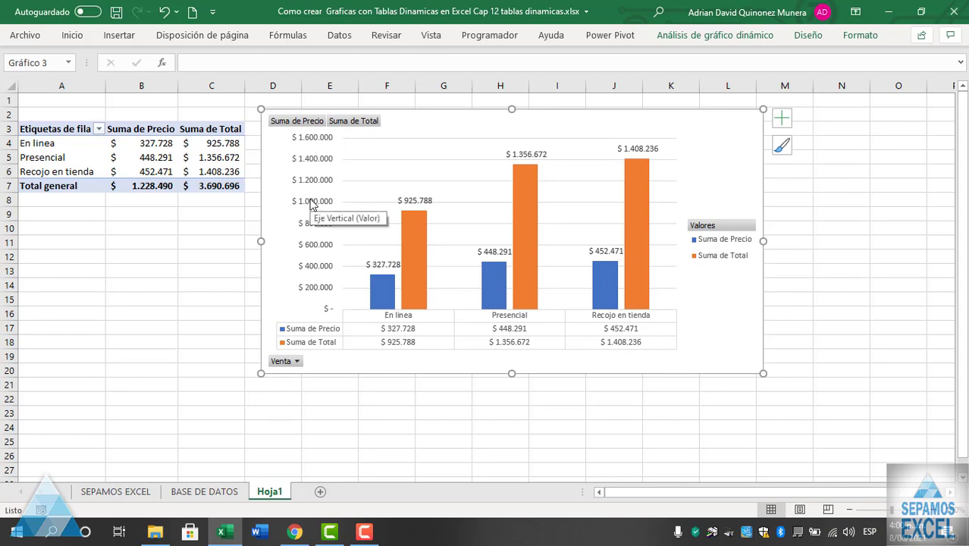
# Set the vertical axis maximum to 1500000 so it spans -$ 100.000 to $ 1.500.000.
pyautogui.doubleClick(311, 205)
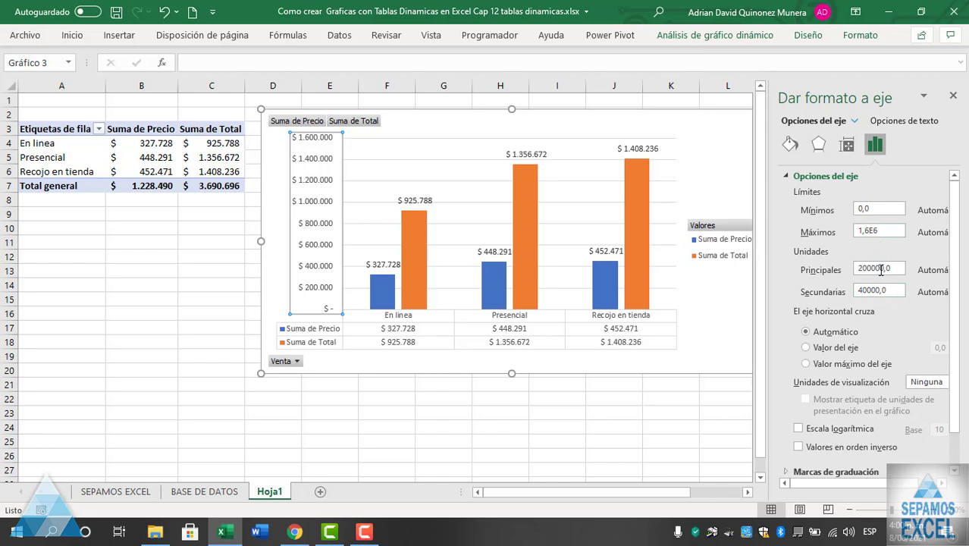
pyautogui.click(885, 232)
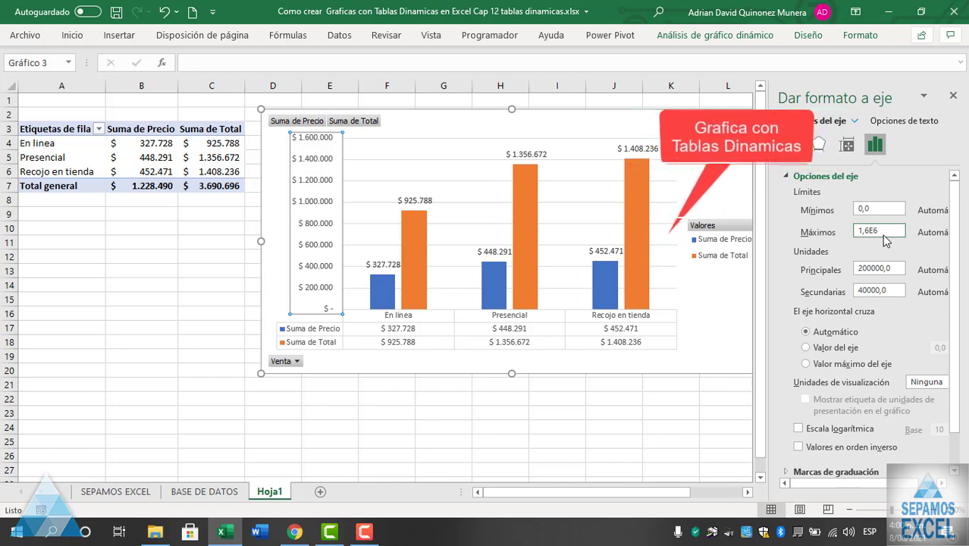
pyautogui.press('BackSpace')
pyautogui.press('BackSpace')
pyautogui.press('BackSpace')
pyautogui.press('BackSpace')
pyautogui.press('BackSpace')
pyautogui.write('1500000')
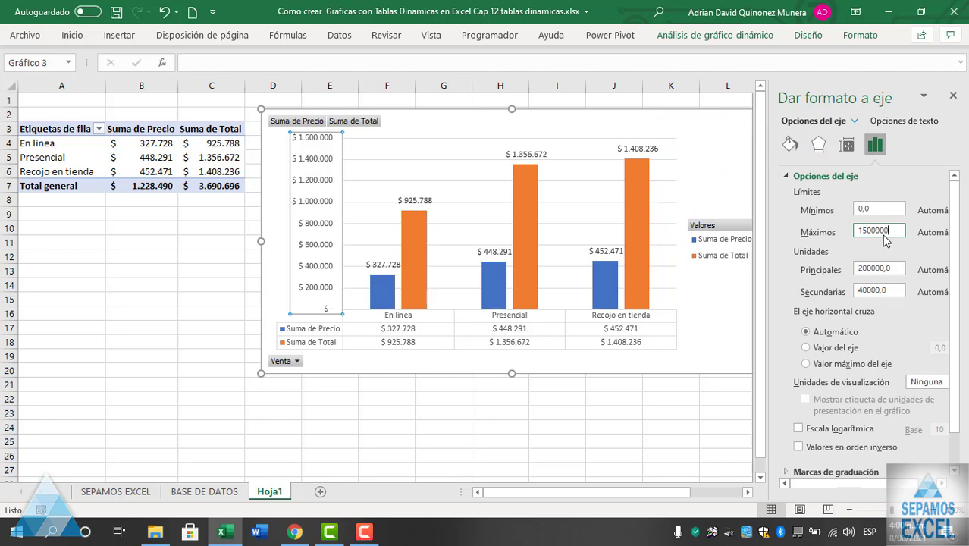
pyautogui.press('Return')
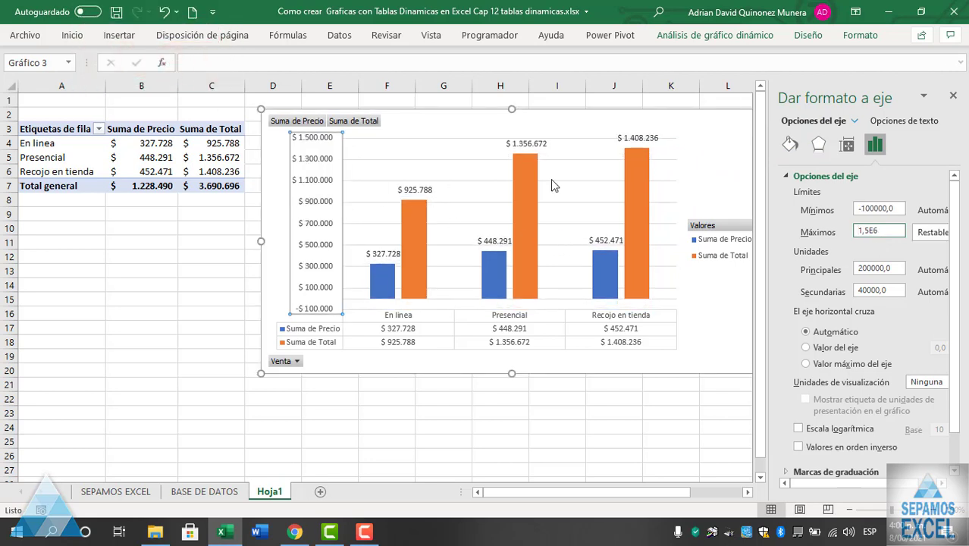
pyautogui.click(688, 148)
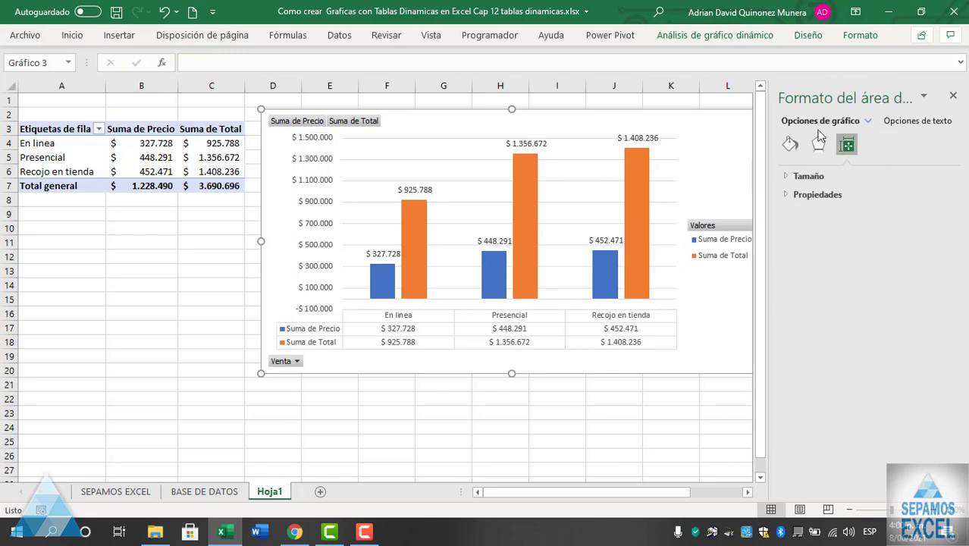
# Shrink the chart slightly and remove its data table, keeping the value labels and legend.
pyautogui.click(954, 96)
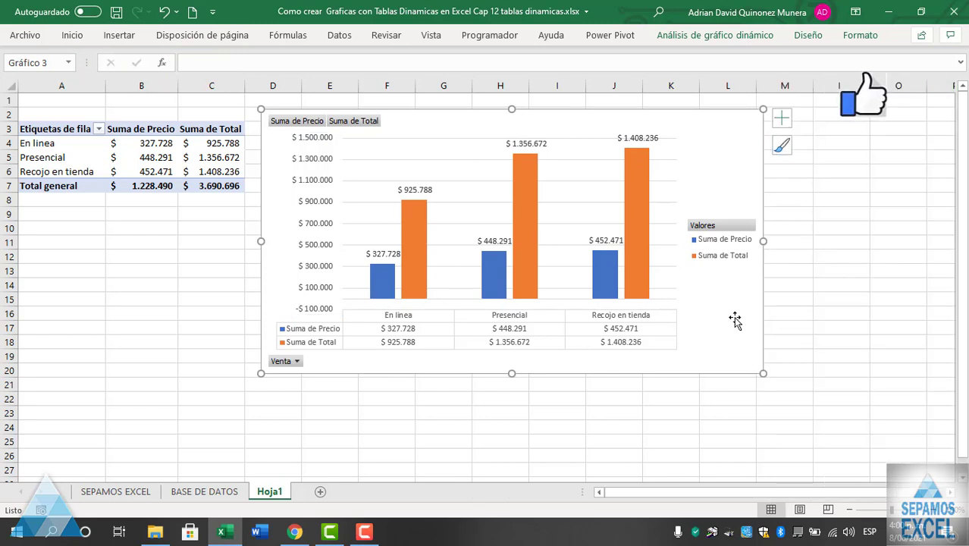
pyautogui.moveTo(702, 347); pyautogui.dragTo(692, 345)
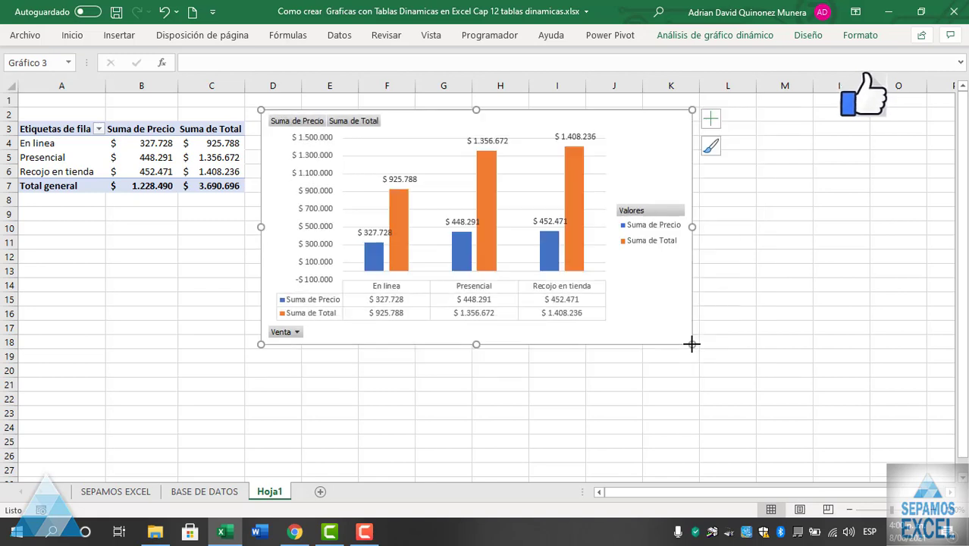
pyautogui.click(710, 120)
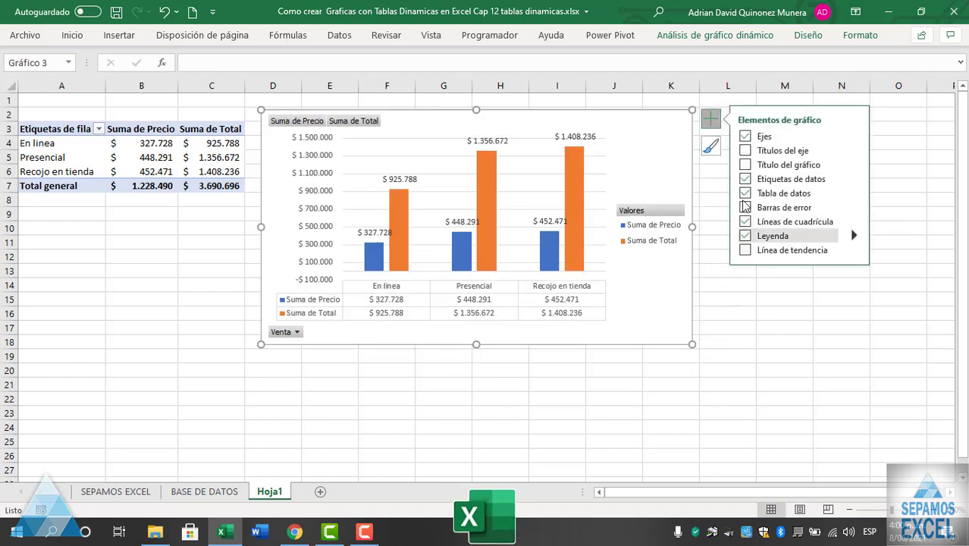
pyautogui.click(745, 179)
pyautogui.click(744, 180)
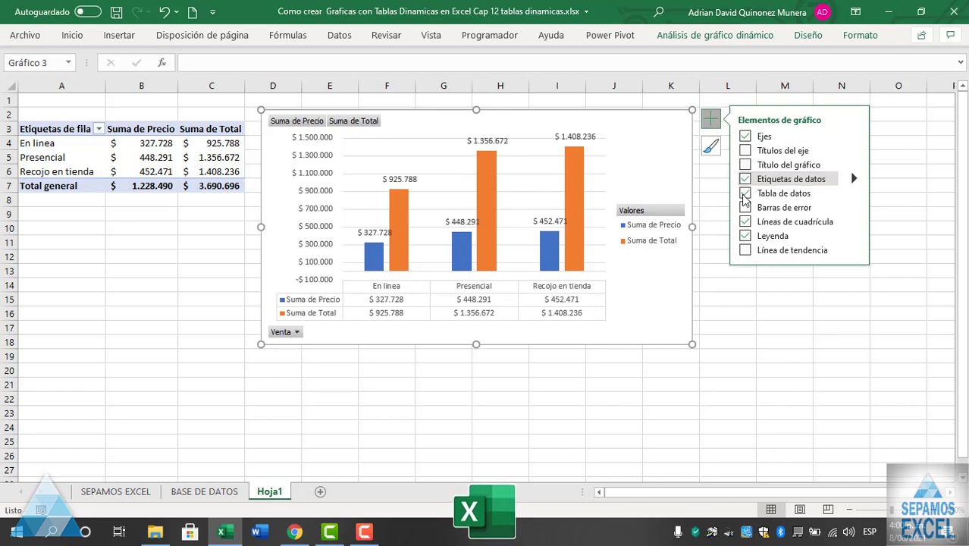
pyautogui.click(745, 236)
pyautogui.click(746, 236)
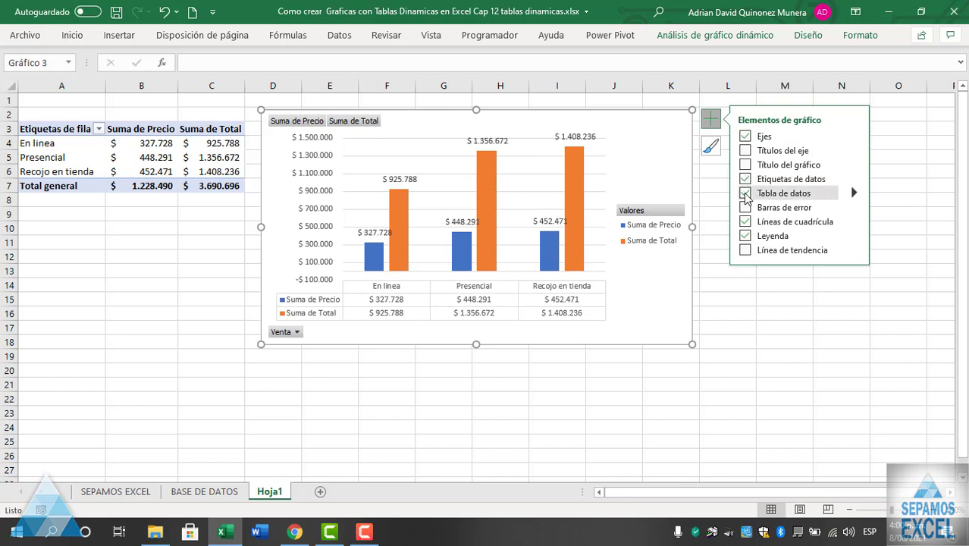
pyautogui.click(745, 193)
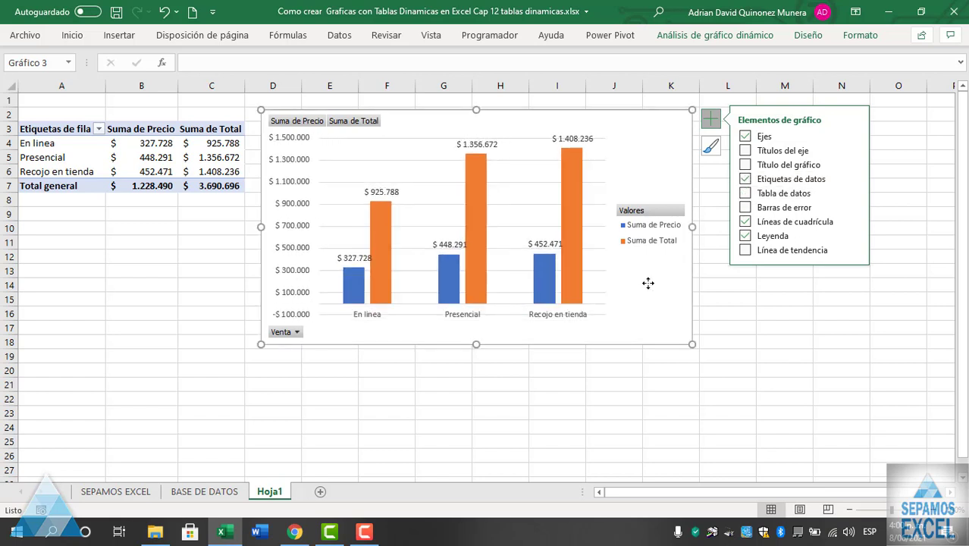
pyautogui.click(767, 340)
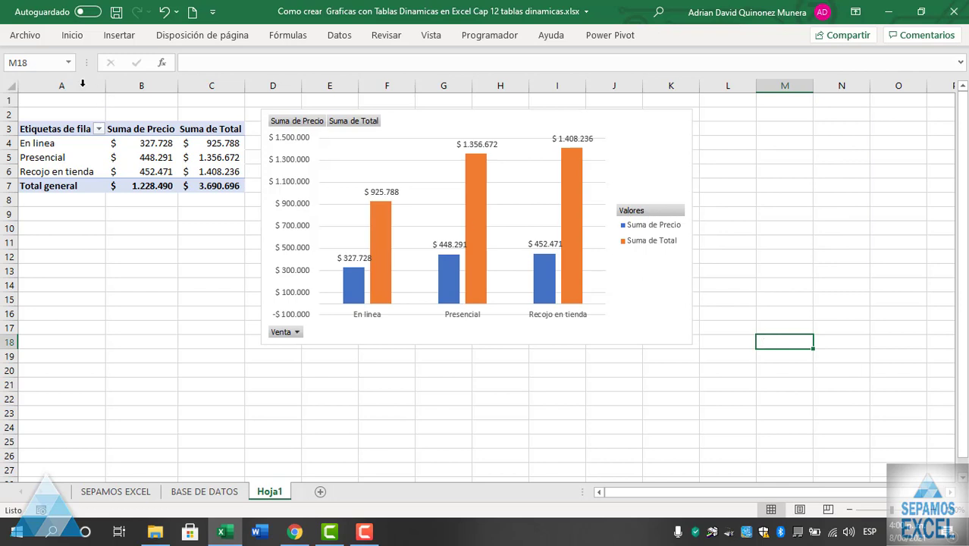
# Keep the ribbon permanently shown and select a value in the pivot table.
pyautogui.click(74, 36)
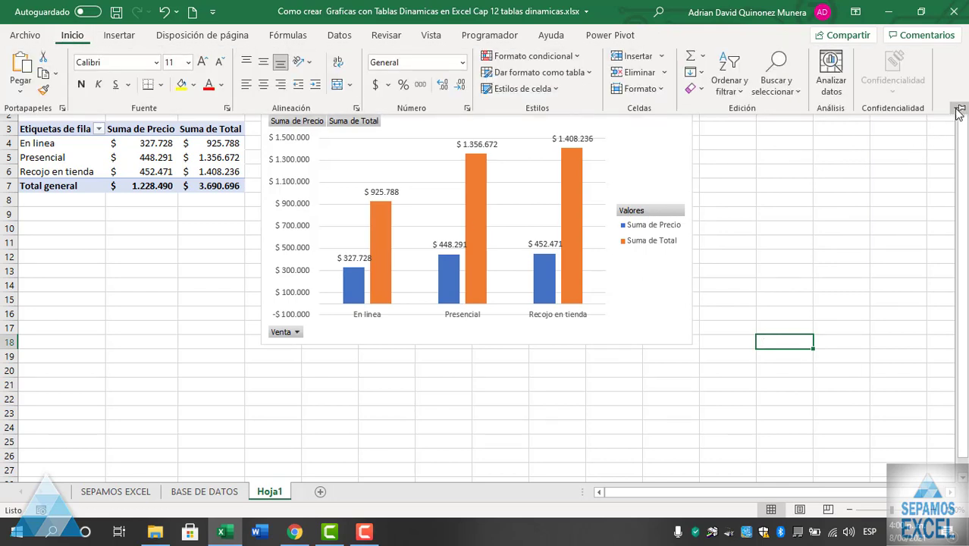
pyautogui.hotkey('ctrl', 'F1')
pyautogui.click(654, 223)
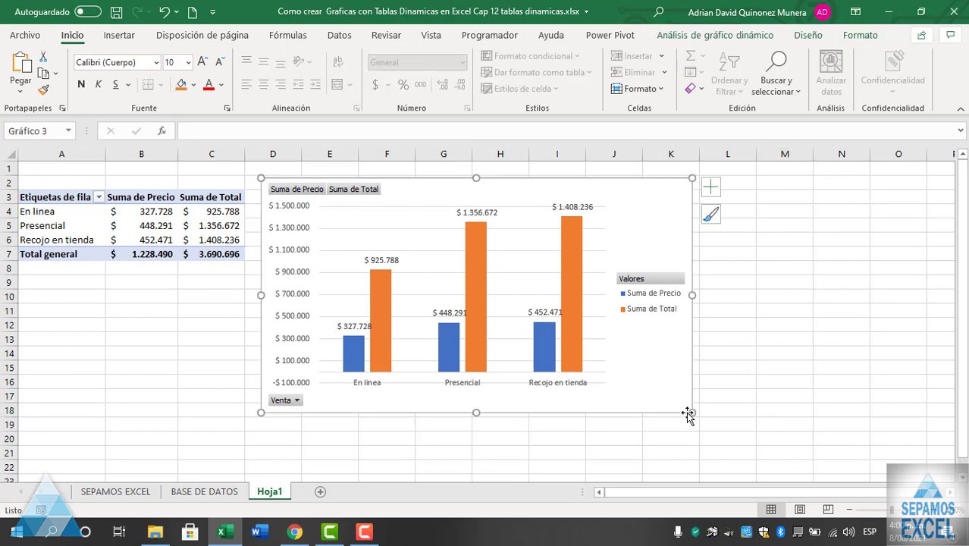
pyautogui.click(161, 224)
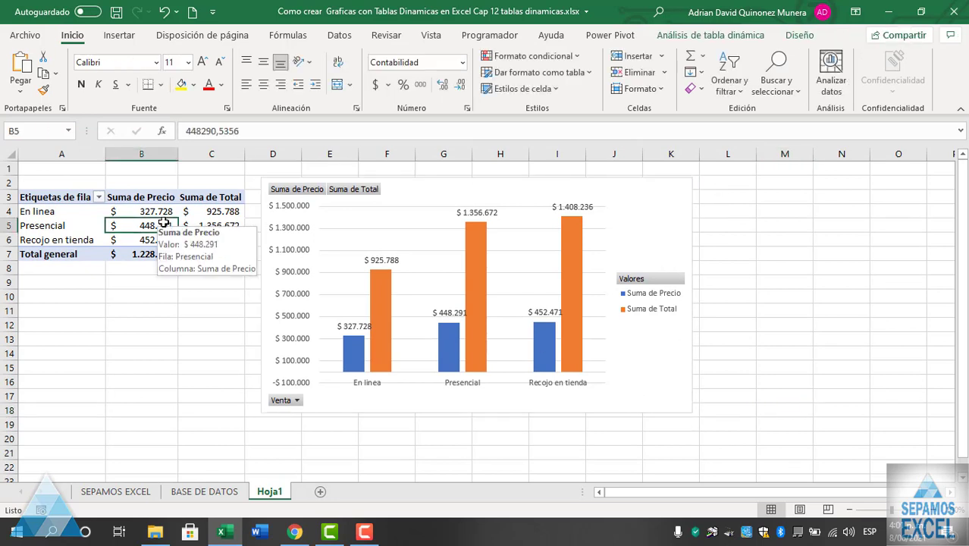
pyautogui.click(210, 223)
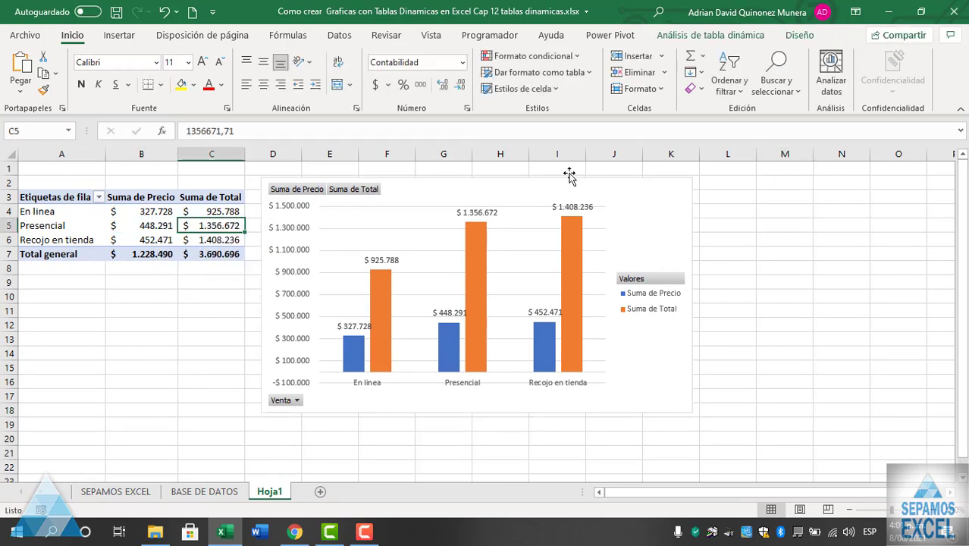
# Remove the Total field from the pivot so only Suma de Precio remains.
pyautogui.click(710, 35)
pyautogui.click(855, 96)
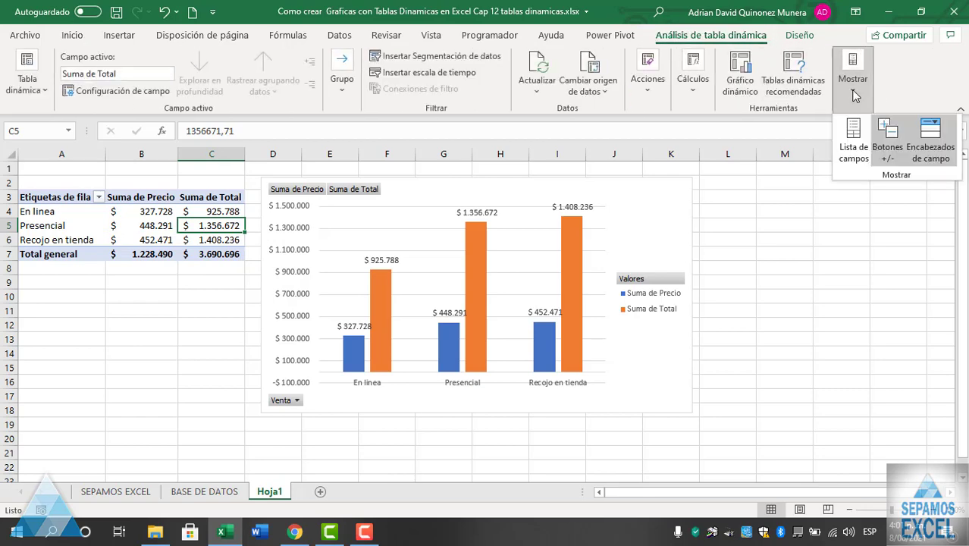
pyautogui.click(852, 142)
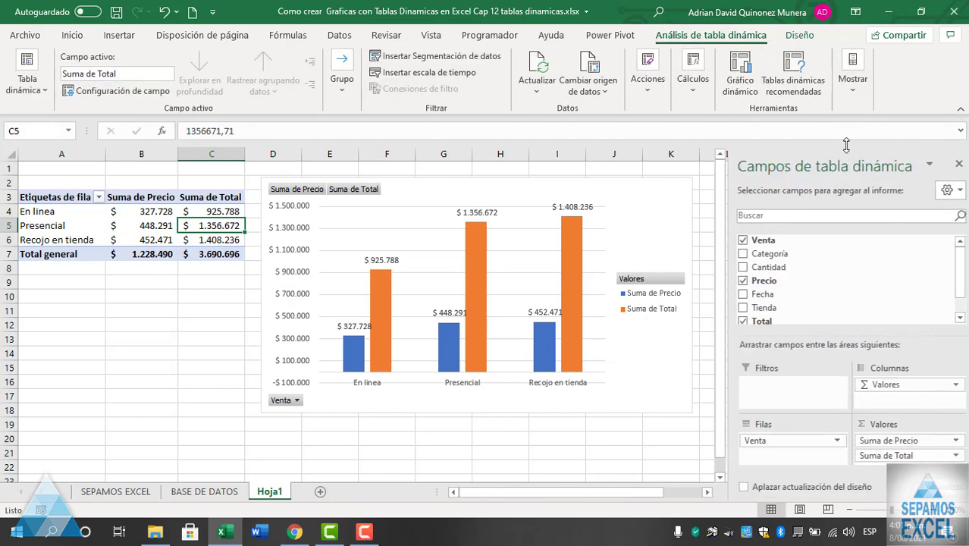
pyautogui.click(737, 320)
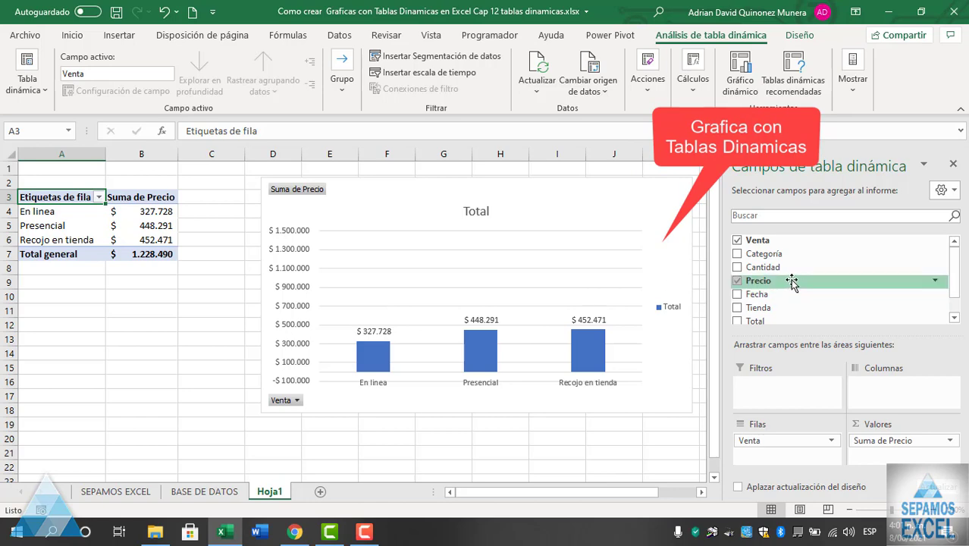
# Try vertical axis maximums of 80000 and 100000, then delete the pivot chart.
pyautogui.click(289, 287)
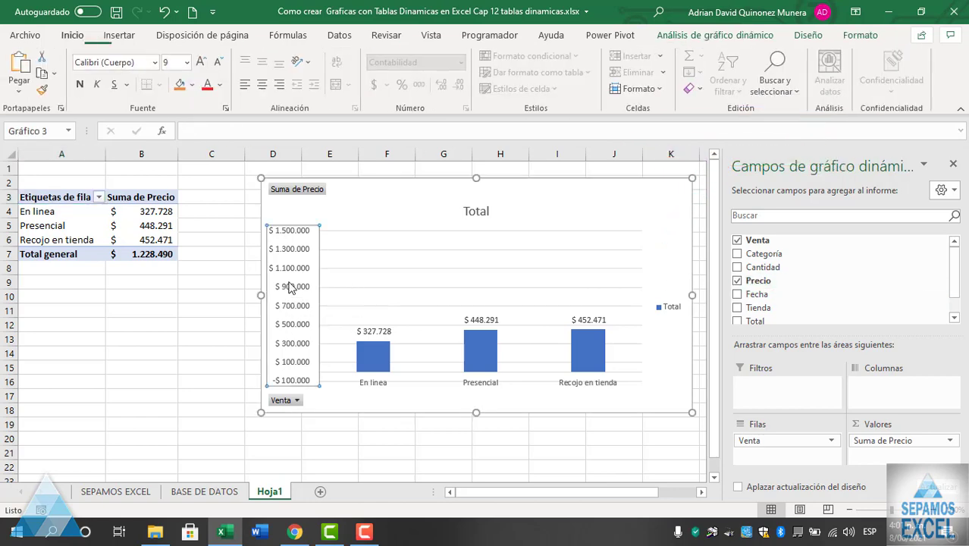
pyautogui.doubleClick(289, 287)
pyautogui.click(861, 301)
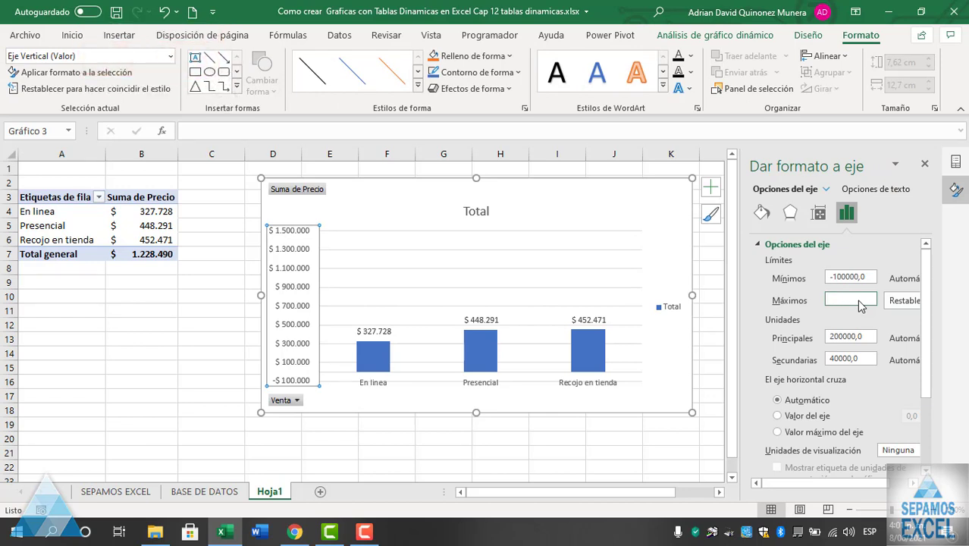
pyautogui.write('80000')
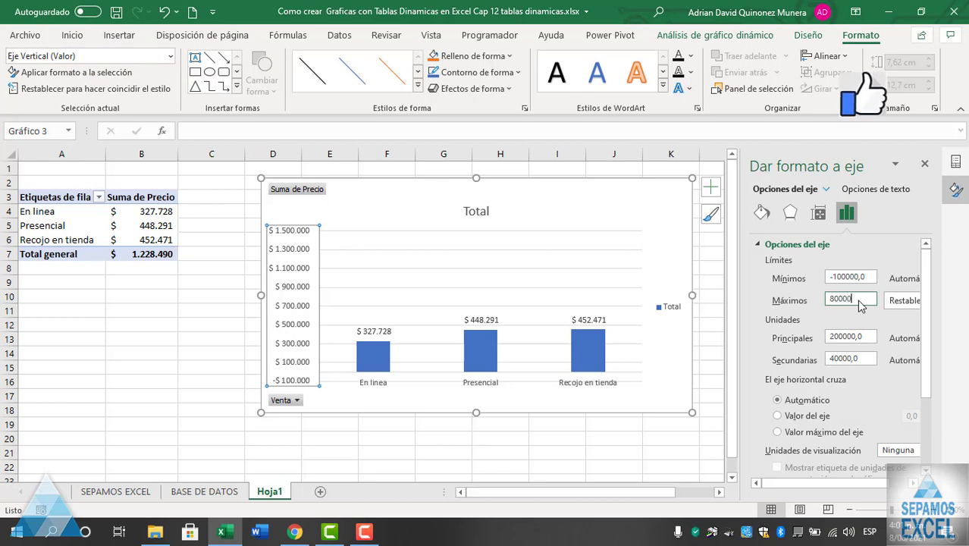
pyautogui.press('Return')
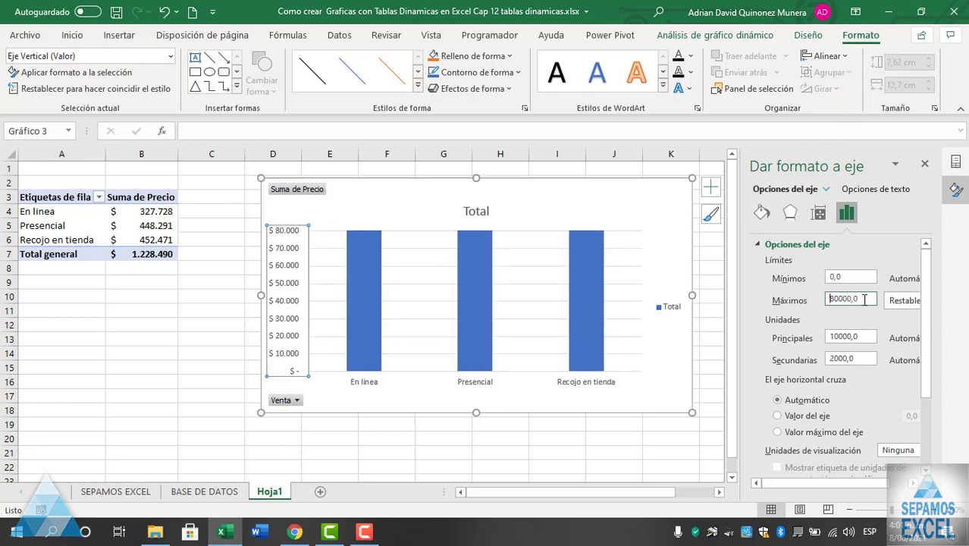
pyautogui.press('BackSpace')
pyautogui.press('BackSpace')
pyautogui.press('BackSpace')
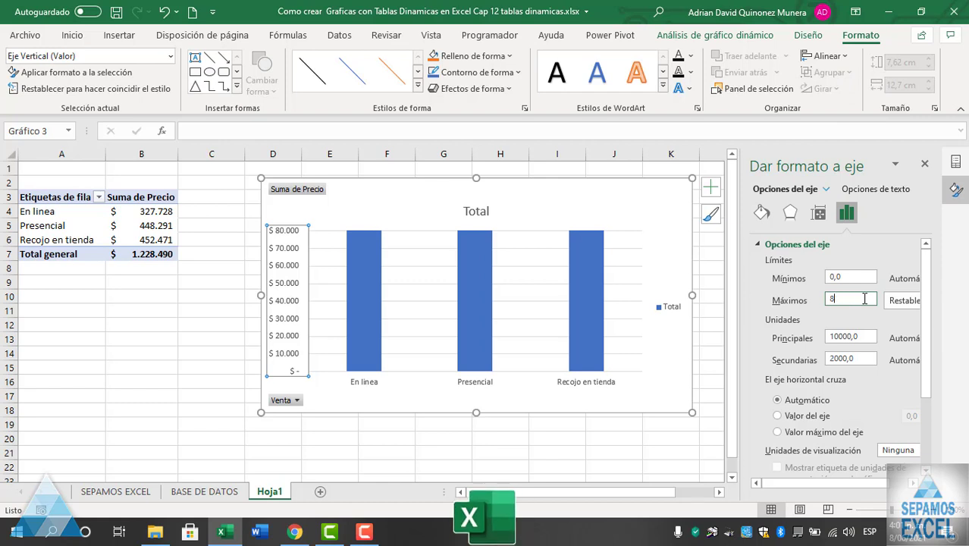
pyautogui.write('10')
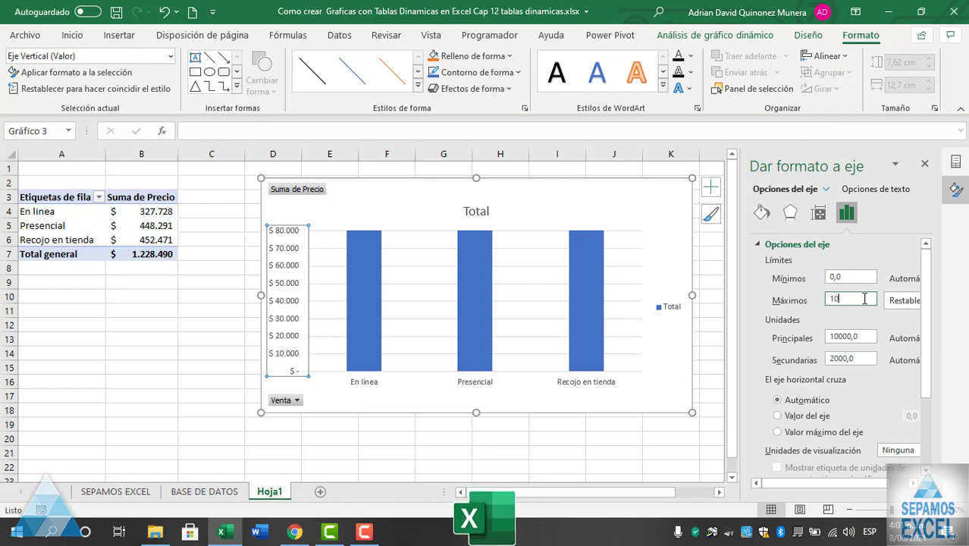
pyautogui.write('0000')
pyautogui.press('Return')
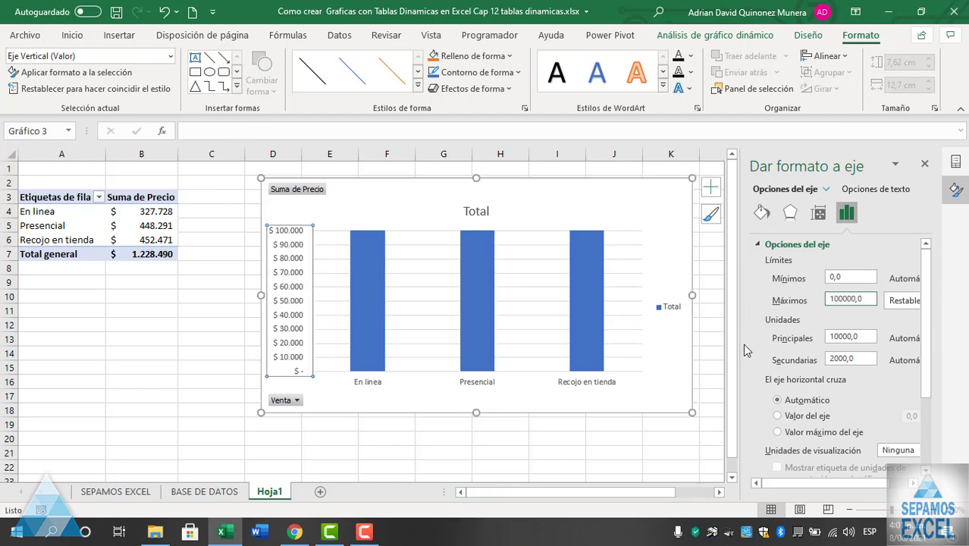
pyautogui.click(612, 192)
pyautogui.press('Delete')
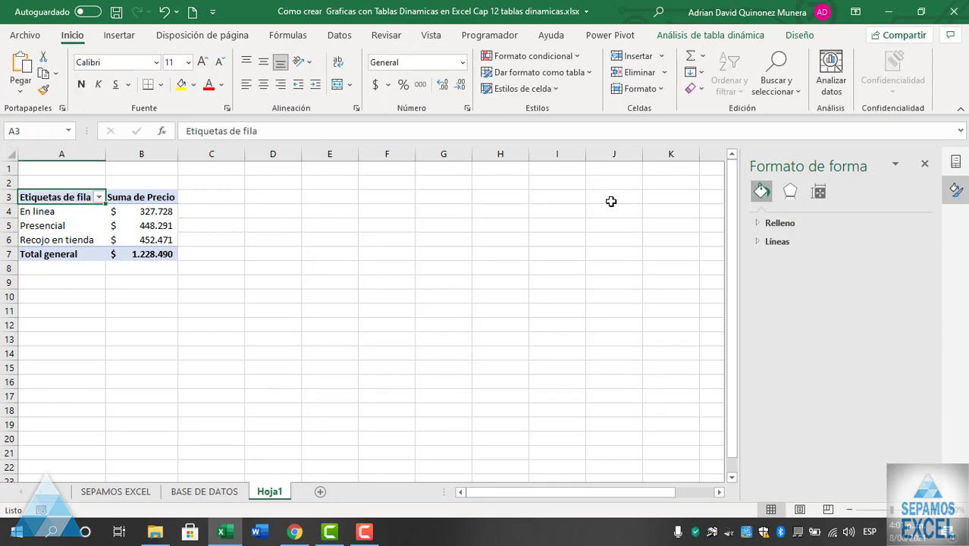
# Close the formatting pane and remove the Venta and Precio fields from the pivot.
pyautogui.click(613, 196)
pyautogui.click(923, 165)
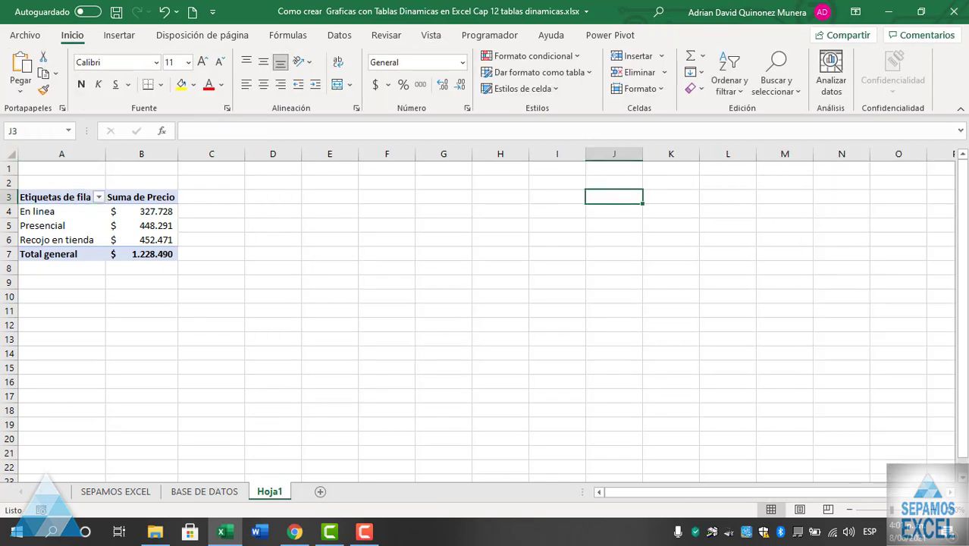
pyautogui.moveTo(253, 297); pyautogui.dragTo(288, 298)
pyautogui.click(155, 227)
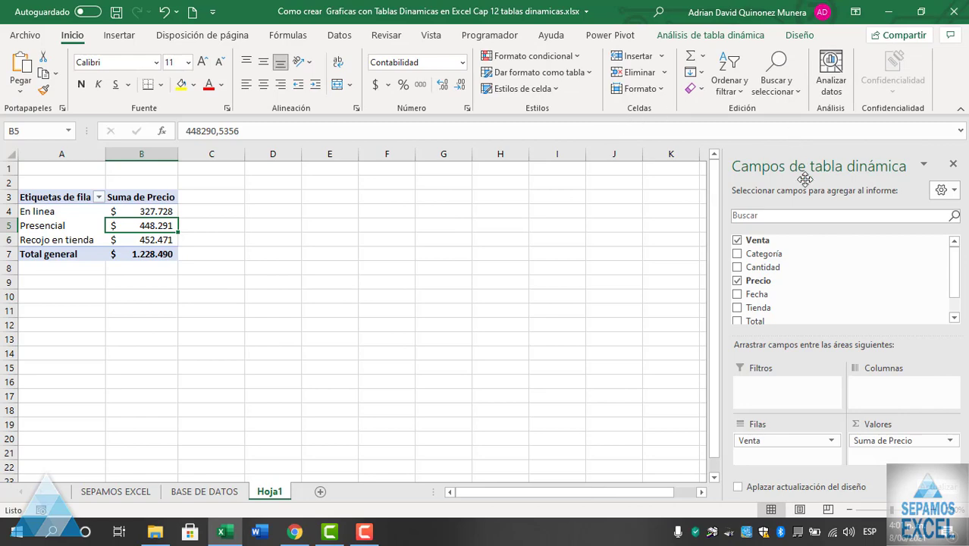
pyautogui.click(737, 240)
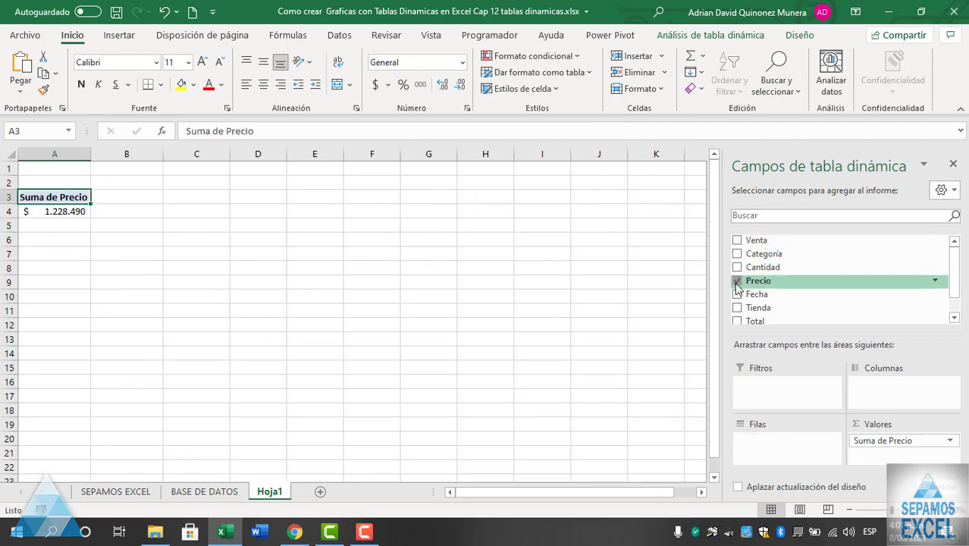
pyautogui.click(737, 281)
# Rebuild the pivot with Venta as columns, Categoría as rows and Total as summed values.
pyautogui.click(218, 491)
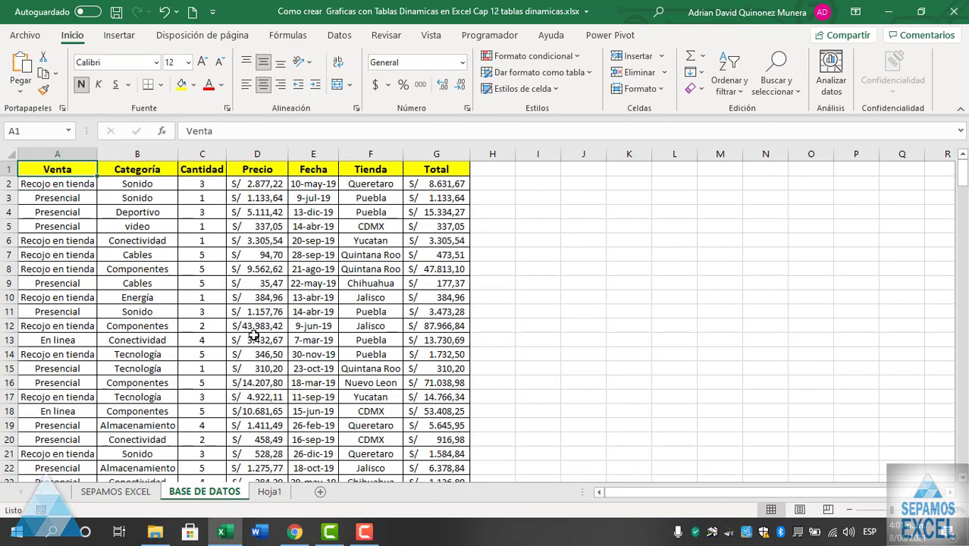
pyautogui.click(269, 491)
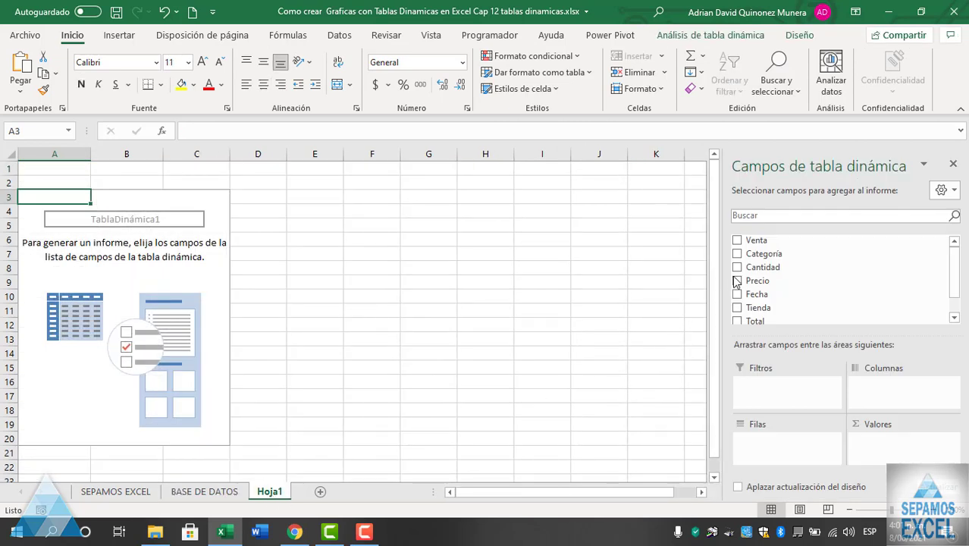
pyautogui.moveTo(754, 240); pyautogui.dragTo(872, 391)
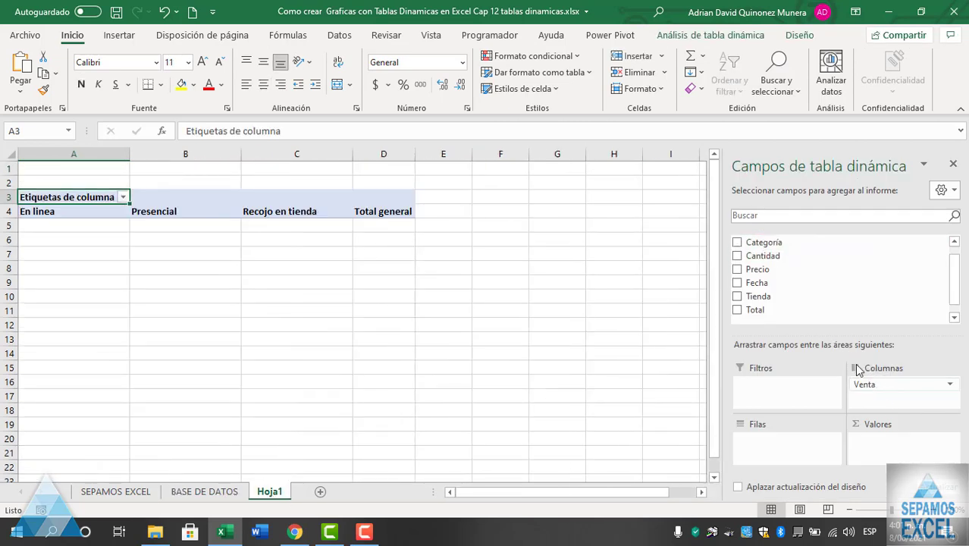
pyautogui.click(206, 493)
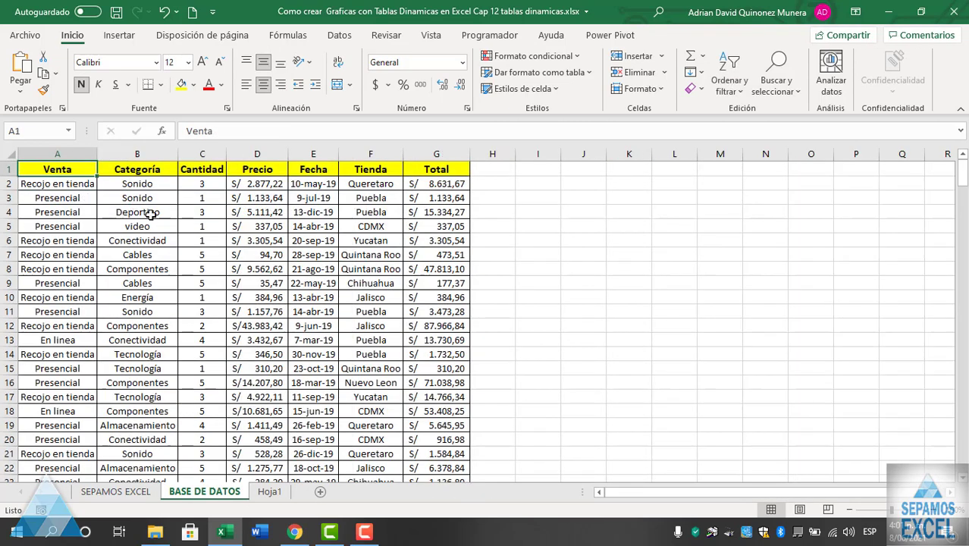
pyautogui.click(270, 494)
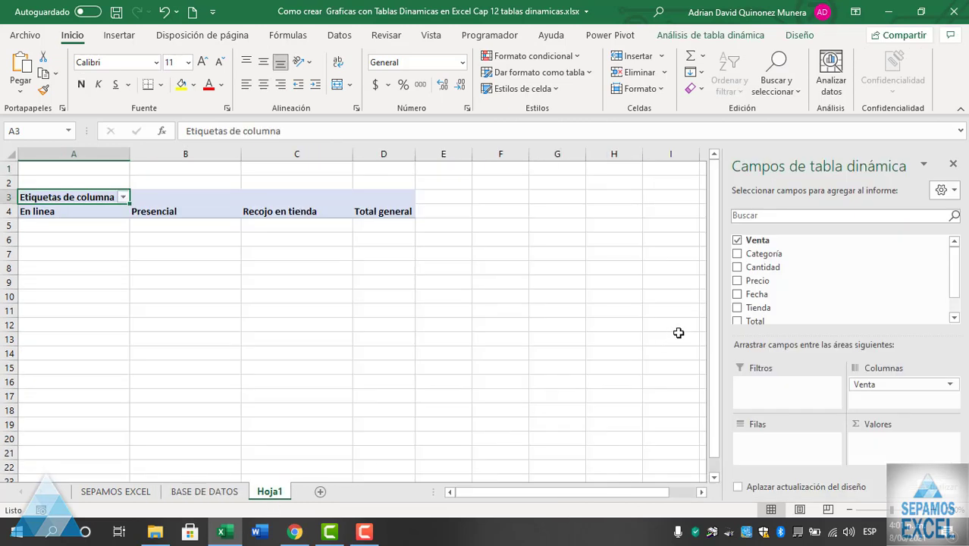
pyautogui.click(737, 253)
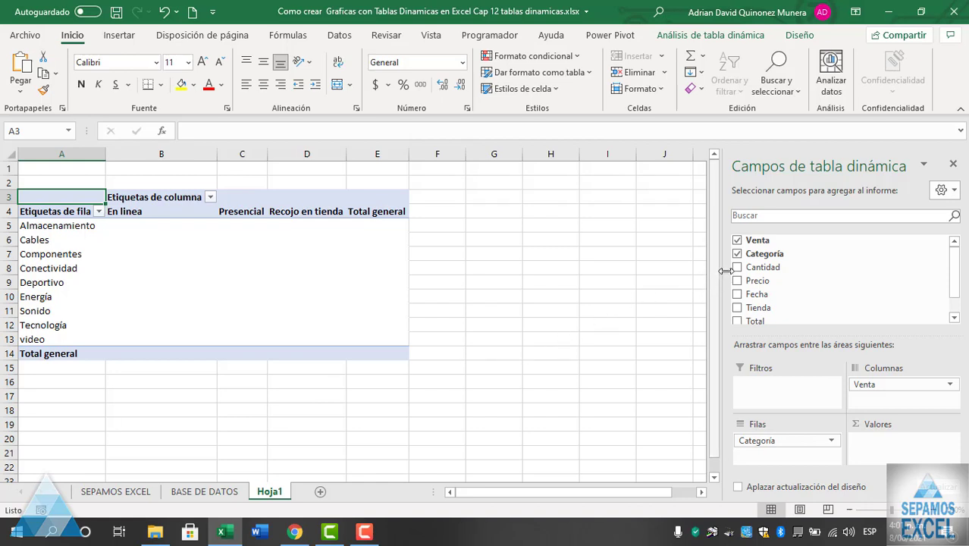
pyautogui.scroll(-1, 740, 291)
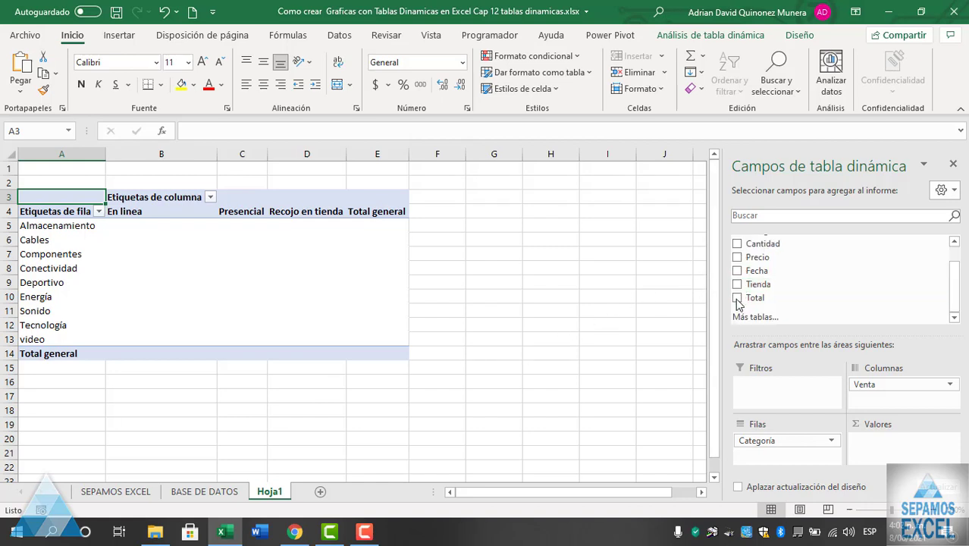
pyautogui.click(737, 297)
pyautogui.click(531, 285)
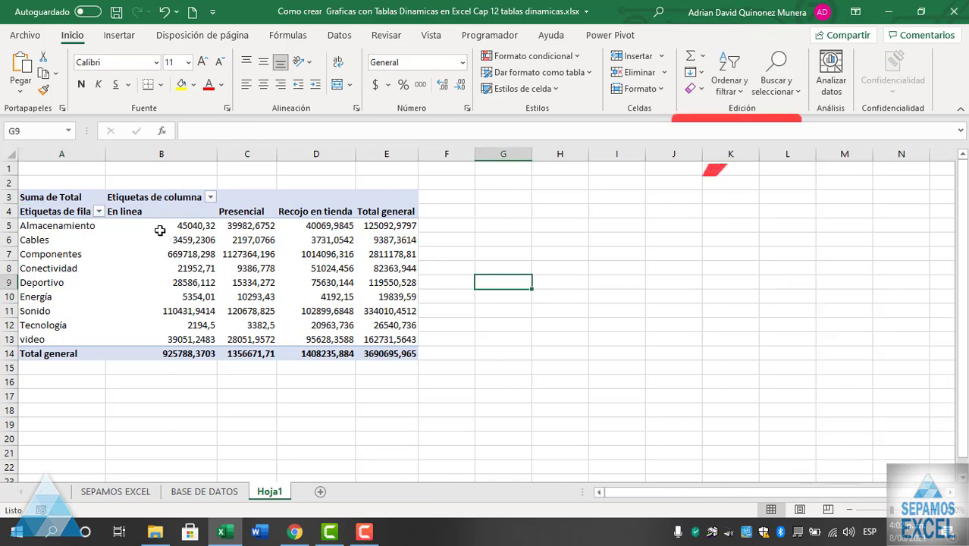
# Format the pivot's value cells as Contabilidad (accounting) with no decimals.
pyautogui.moveTo(189, 226)
pyautogui.mouseDown()
pyautogui.moveTo(394, 343)
pyautogui.moveTo(394, 353)
pyautogui.mouseUp()
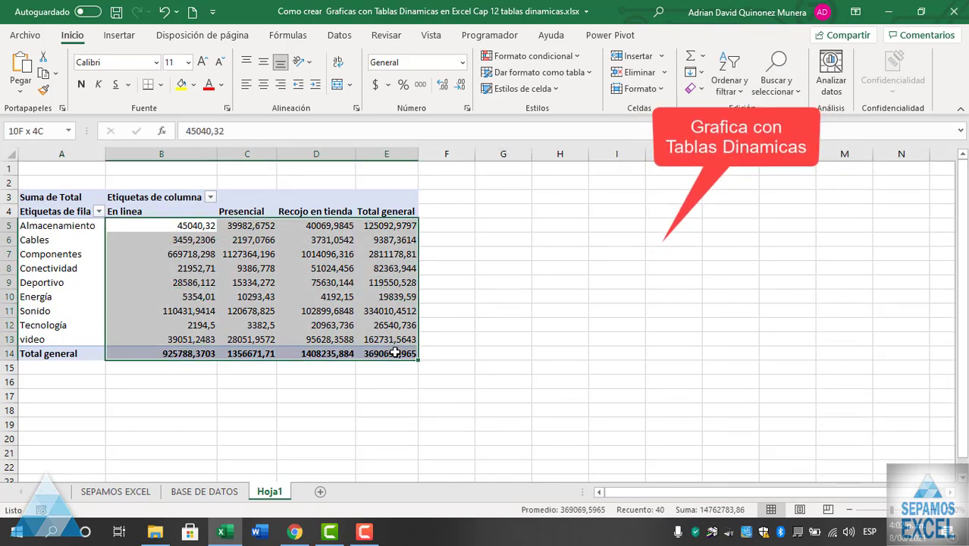
pyautogui.click(462, 62)
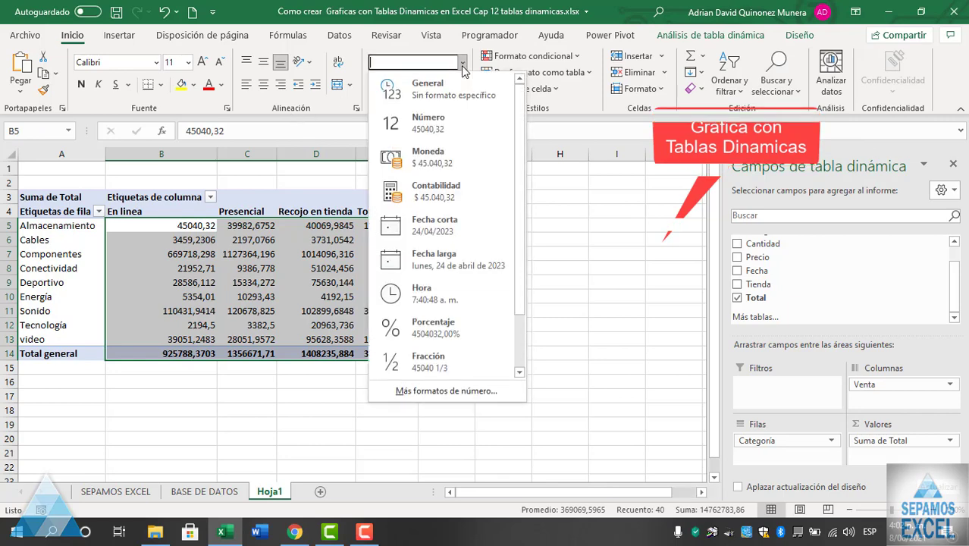
pyautogui.click(446, 194)
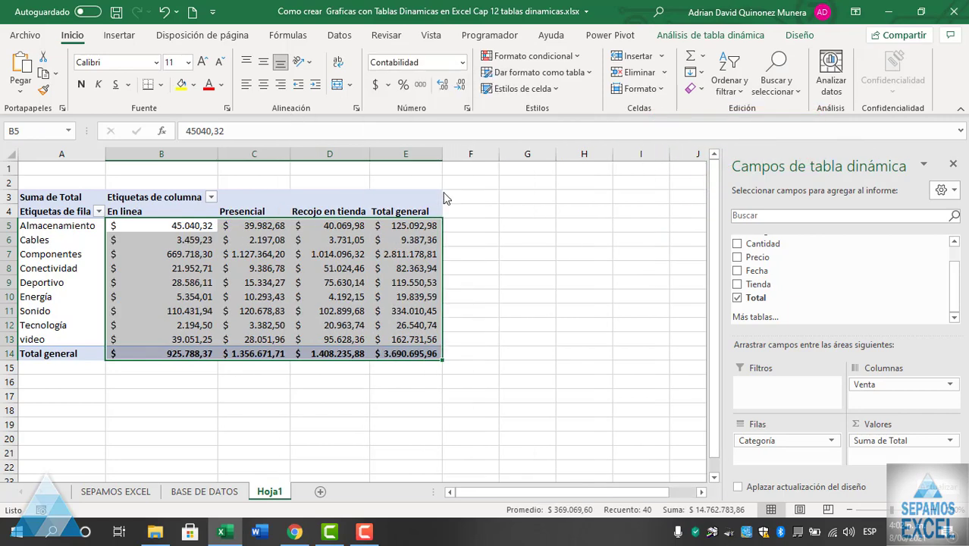
pyautogui.click(463, 87)
pyautogui.click(464, 87)
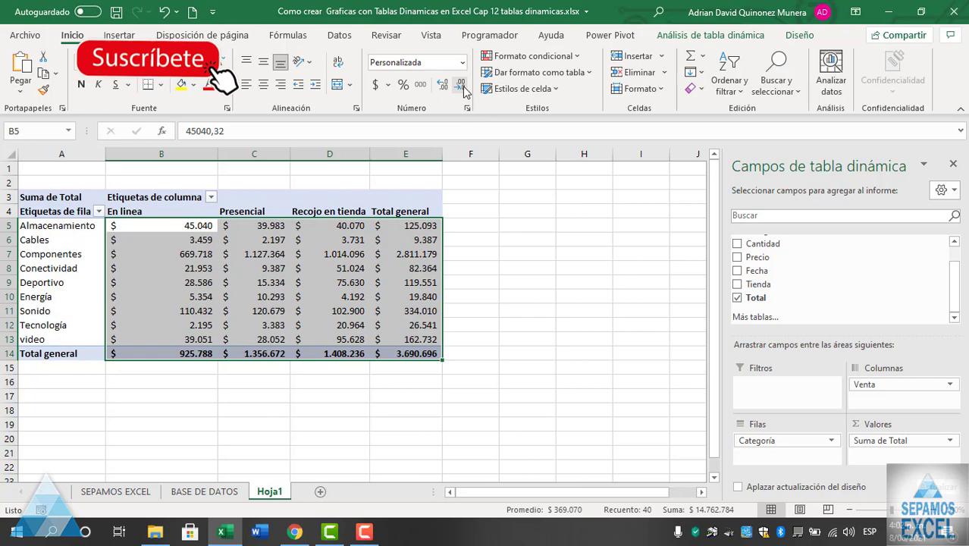
pyautogui.click(504, 270)
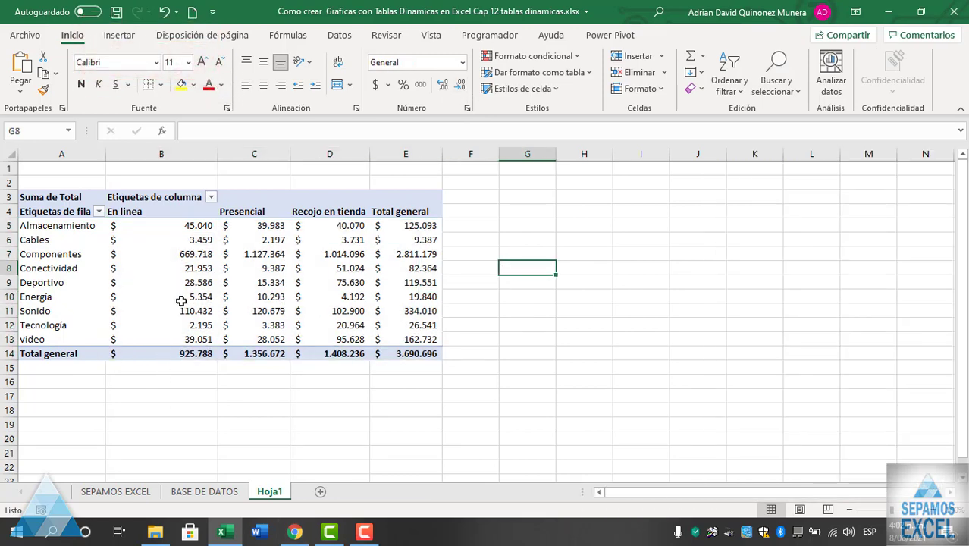
pyautogui.click(204, 279)
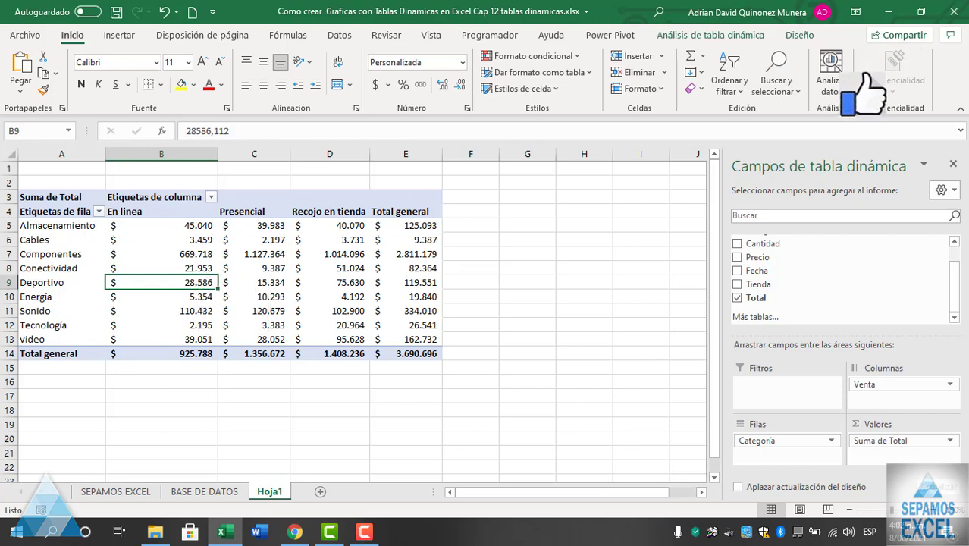
# Insert a Columnas agrupadas pivot chart of Total by Categoría, split by Venta type.
pyautogui.click(683, 41)
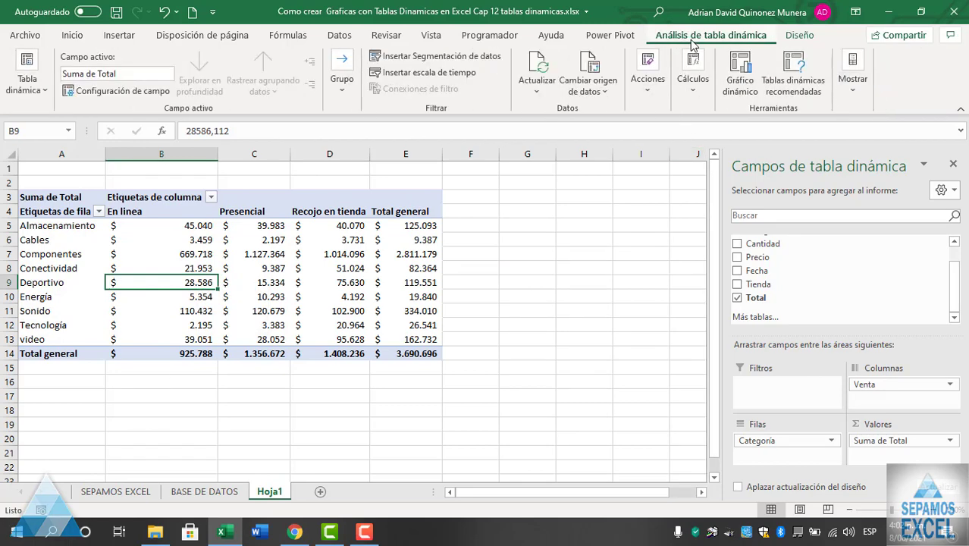
pyautogui.click(740, 76)
pyautogui.moveTo(449, 232)
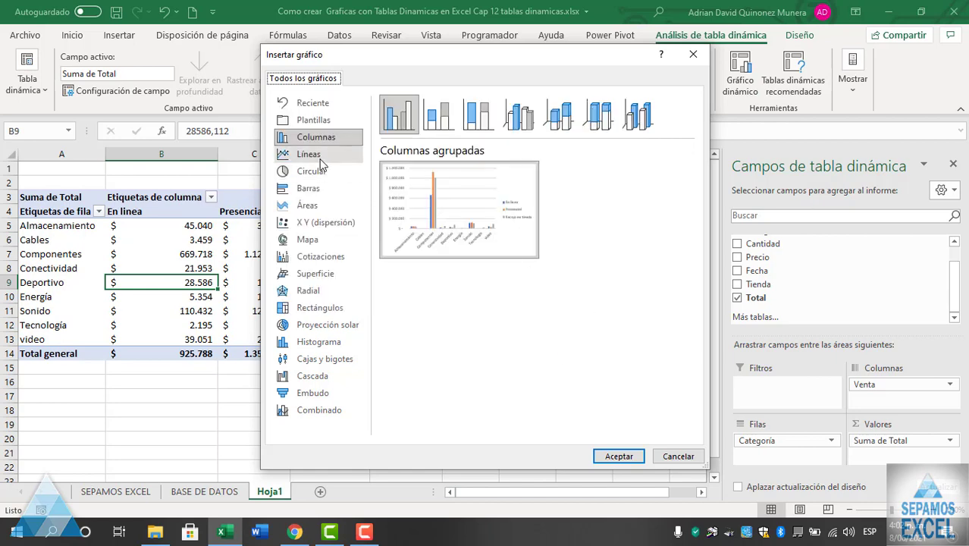
pyautogui.click(358, 155)
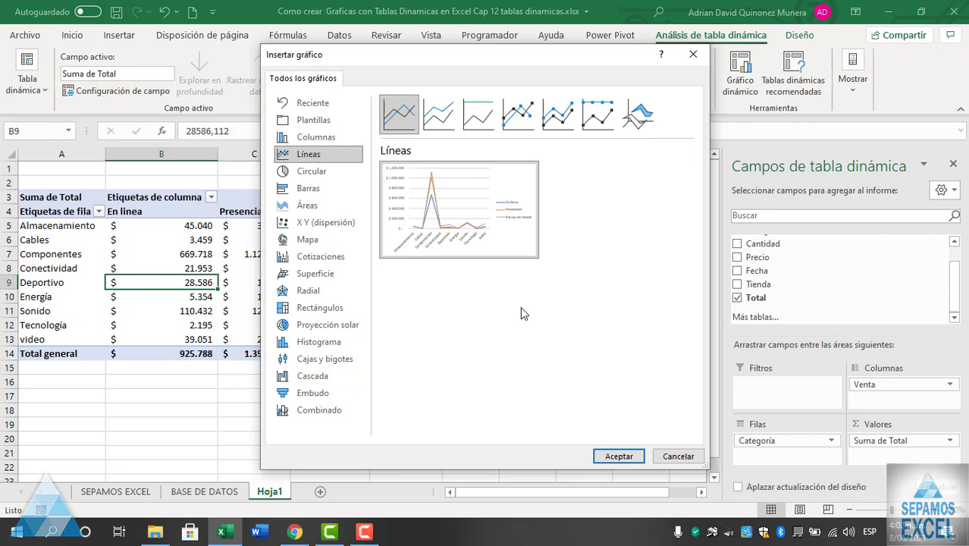
pyautogui.moveTo(458, 215)
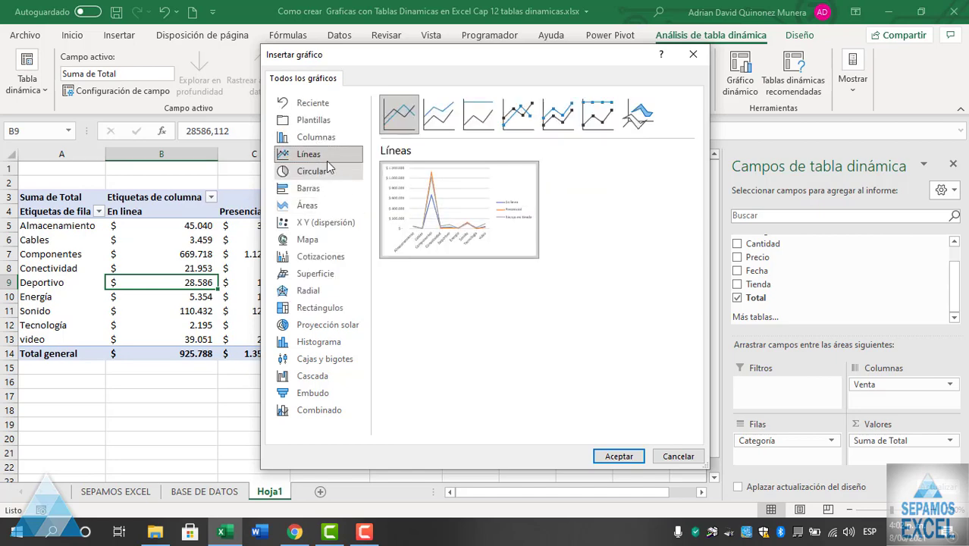
pyautogui.click(315, 138)
pyautogui.click(619, 456)
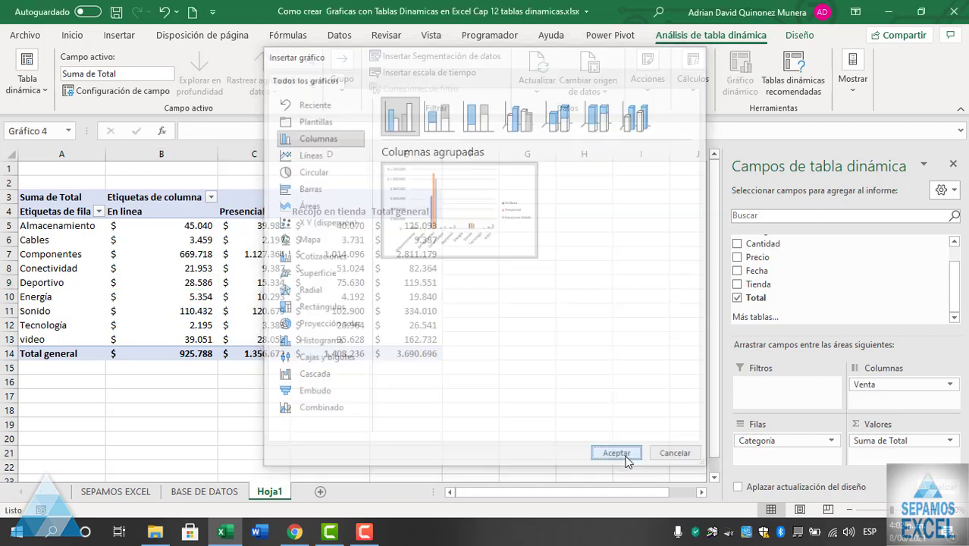
# Close the chart fields pane, collapse the ribbon, and place the widened chart below the pivot table.
pyautogui.click(953, 166)
pyautogui.moveTo(475, 239); pyautogui.dragTo(748, 206)
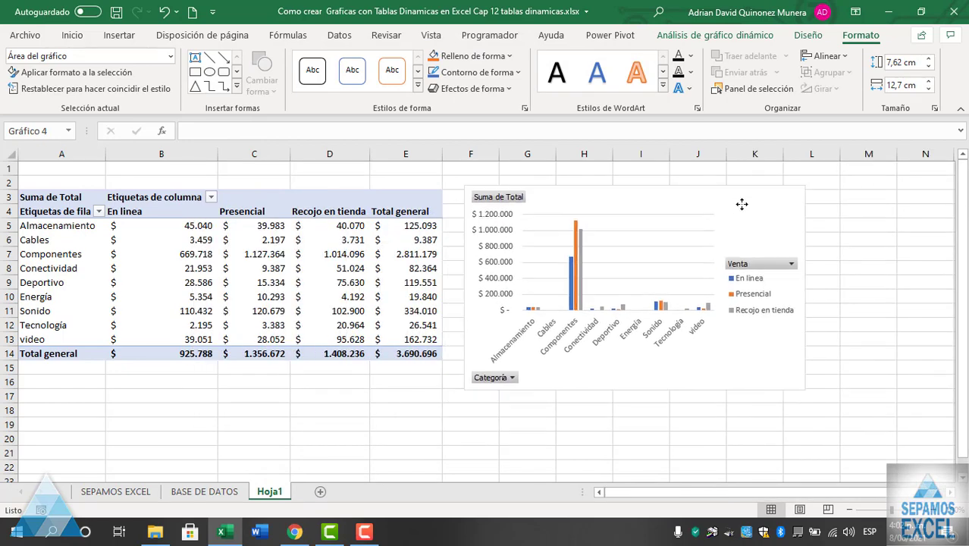
pyautogui.moveTo(805, 289); pyautogui.dragTo(895, 285)
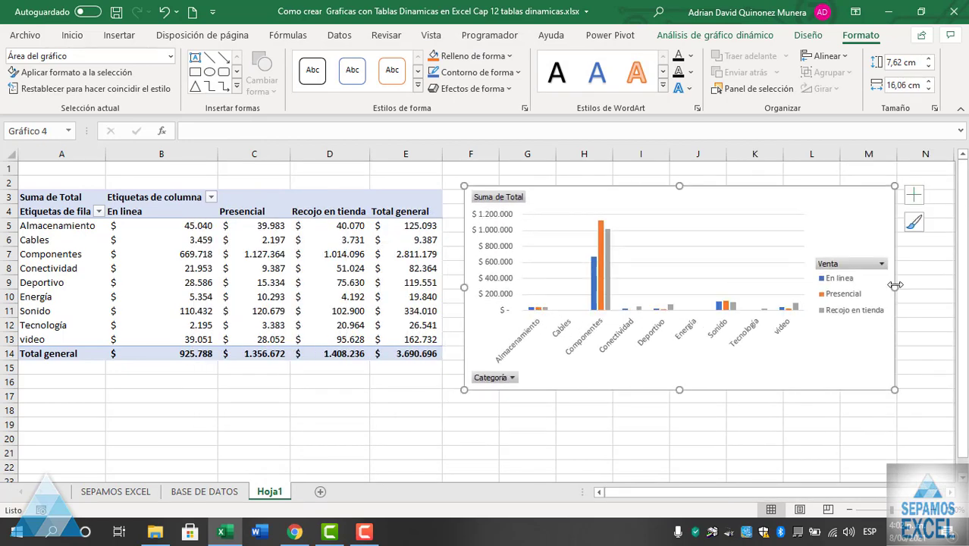
pyautogui.click(960, 113)
pyautogui.moveTo(736, 152)
pyautogui.mouseDown()
pyautogui.moveTo(337, 313)
pyautogui.moveTo(330, 293)
pyautogui.mouseUp()
pyautogui.scroll(-2, 357, 299)
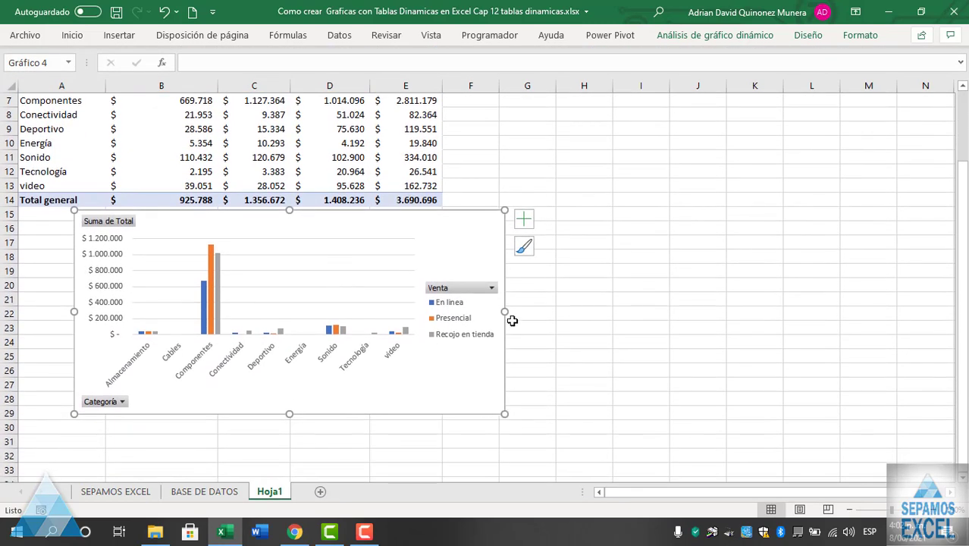
pyautogui.moveTo(508, 311); pyautogui.dragTo(844, 312)
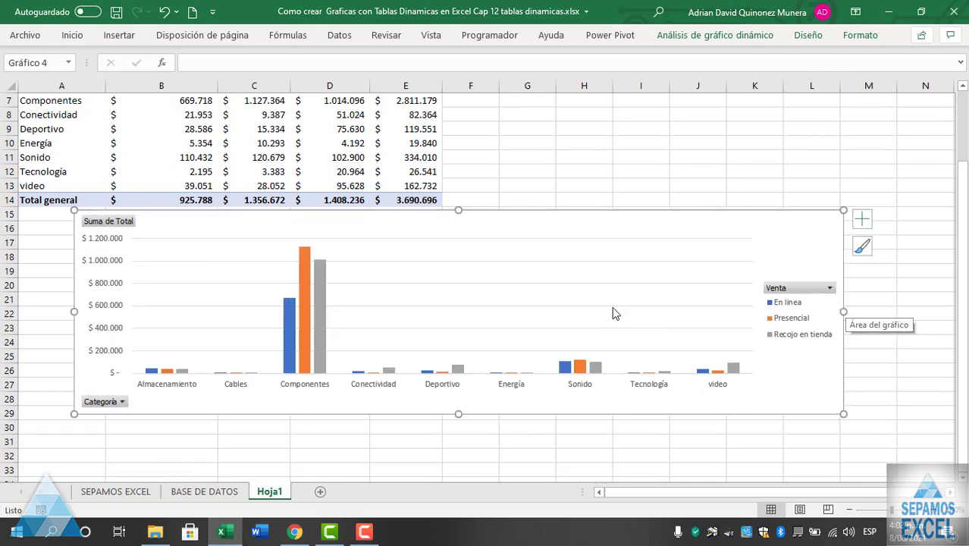
pyautogui.scroll(1, 382, 330)
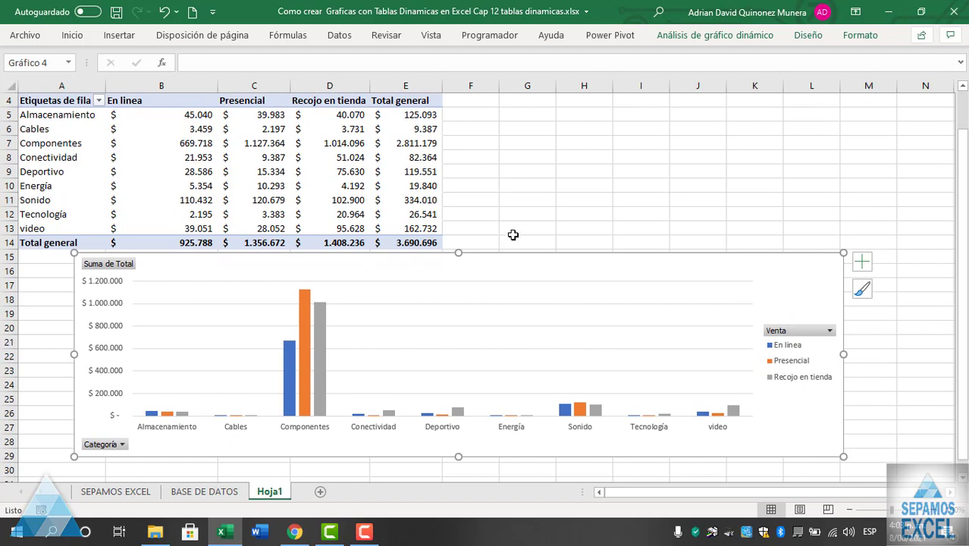
pyautogui.moveTo(522, 270); pyautogui.dragTo(473, 271)
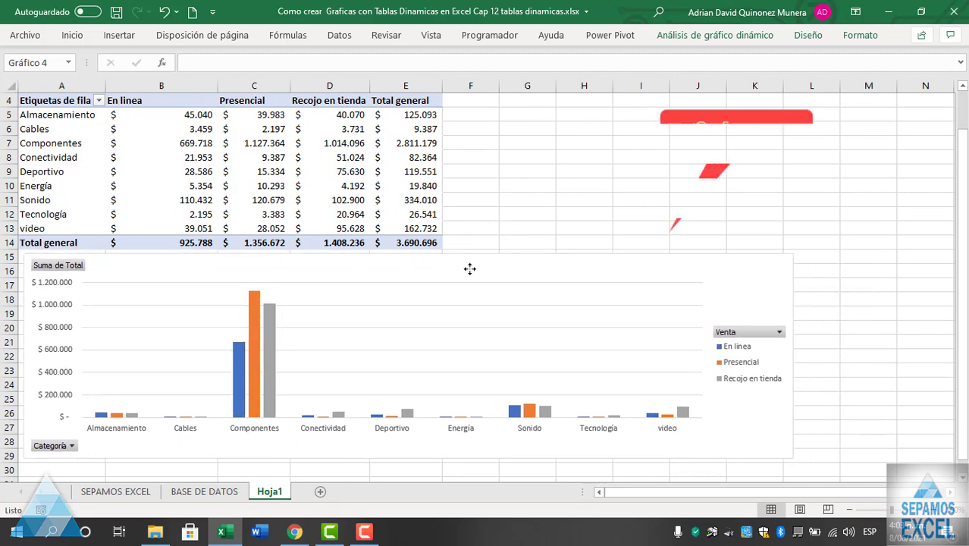
pyautogui.click(450, 342)
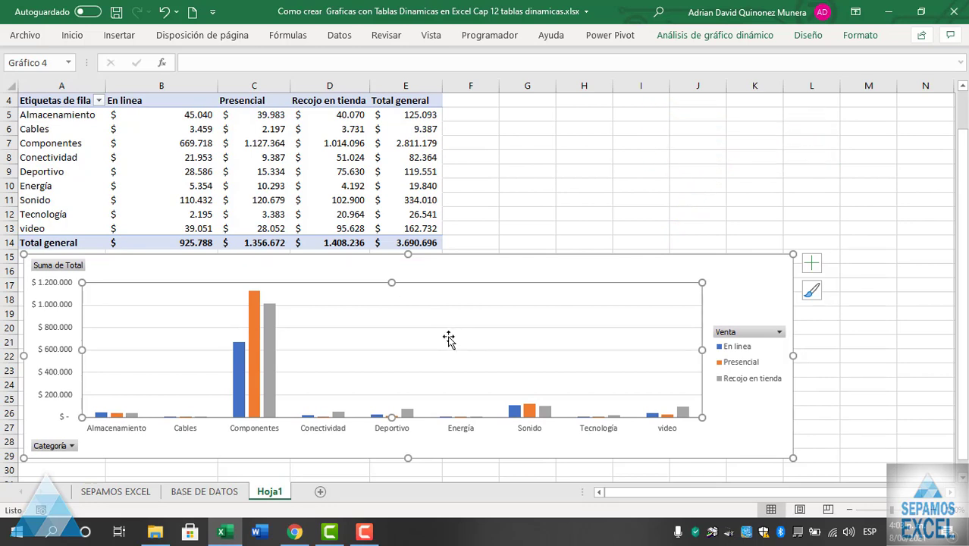
# Filter the chart's Categoría field to show only Almacenamiento and Energía.
pyautogui.click(73, 447)
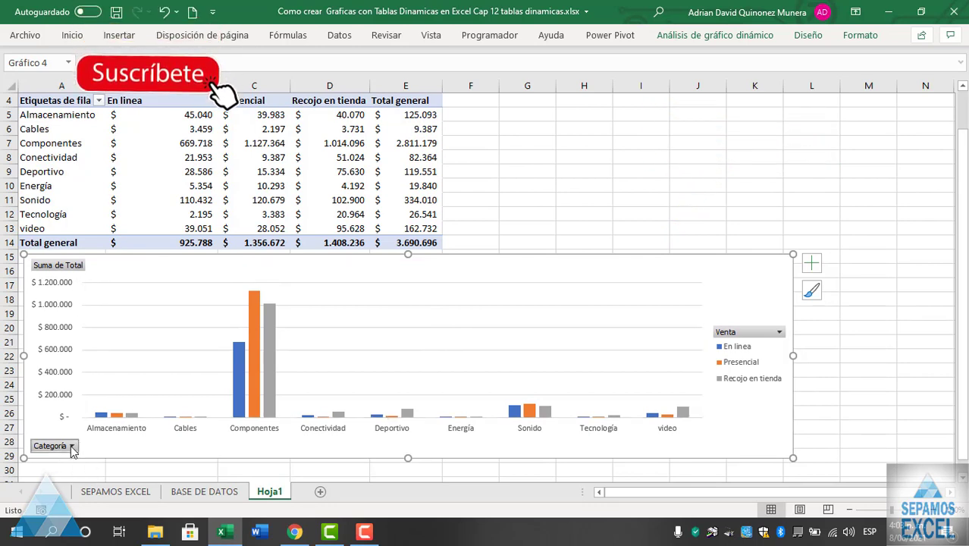
pyautogui.click(73, 448)
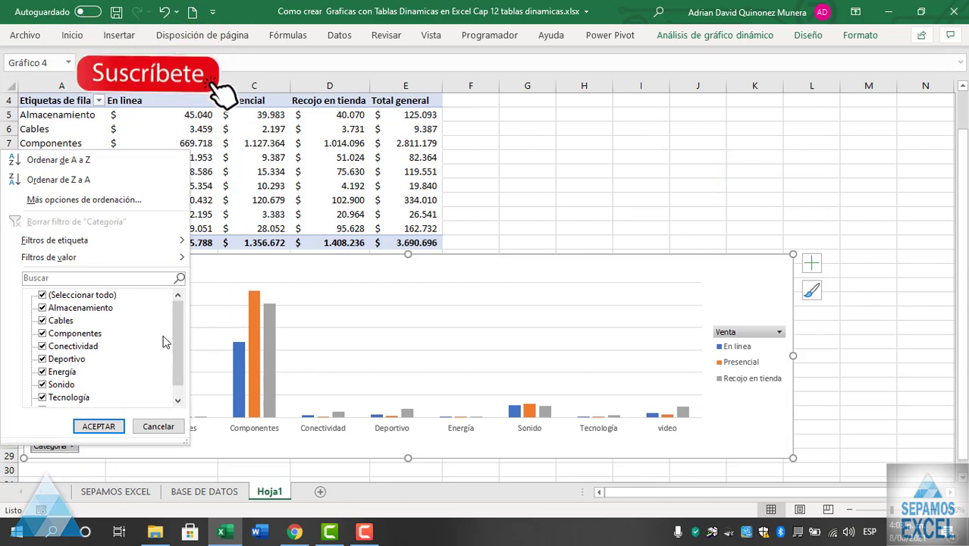
pyautogui.moveTo(180, 329)
pyautogui.mouseDown()
pyautogui.moveTo(182, 364)
pyautogui.moveTo(179, 319)
pyautogui.mouseUp()
pyautogui.click(43, 295)
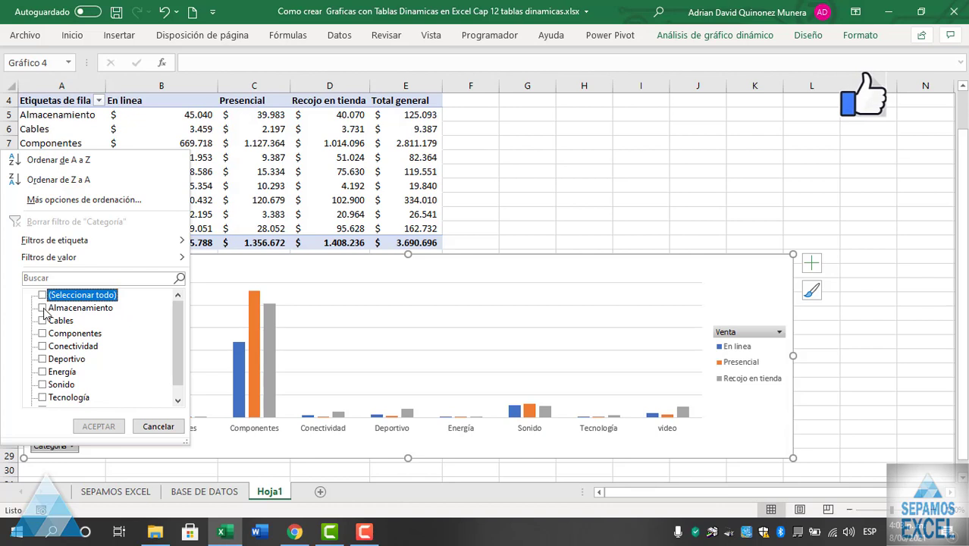
pyautogui.click(43, 308)
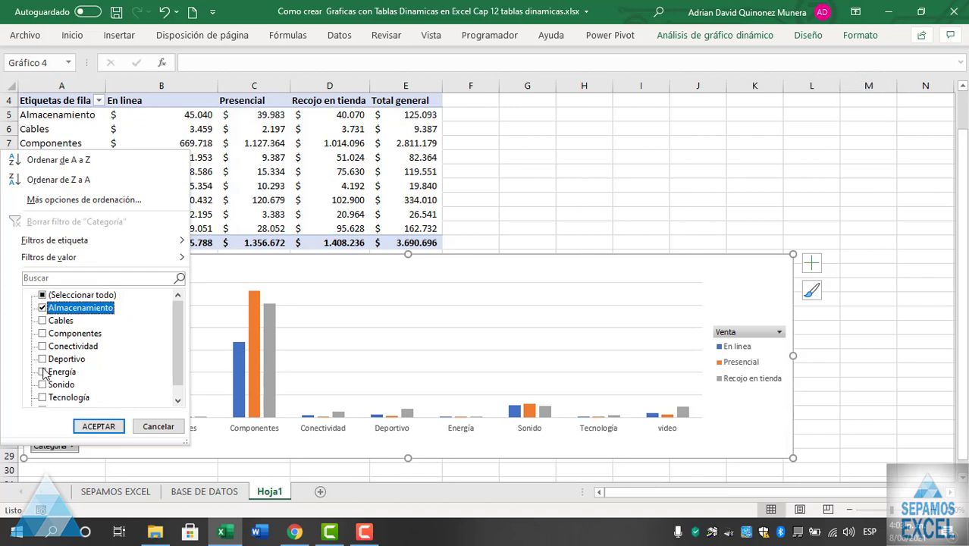
pyautogui.click(44, 372)
pyautogui.click(98, 426)
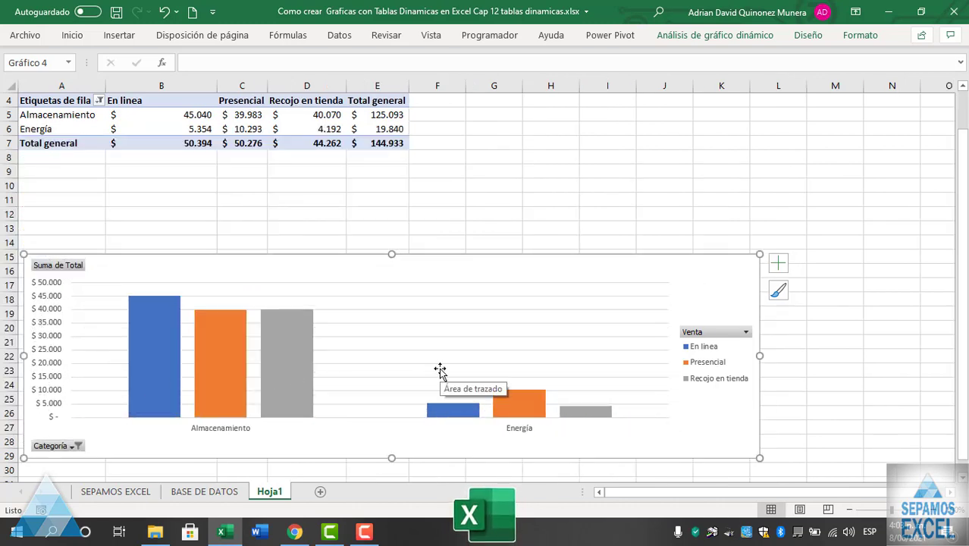
pyautogui.scroll(1, 217, 231)
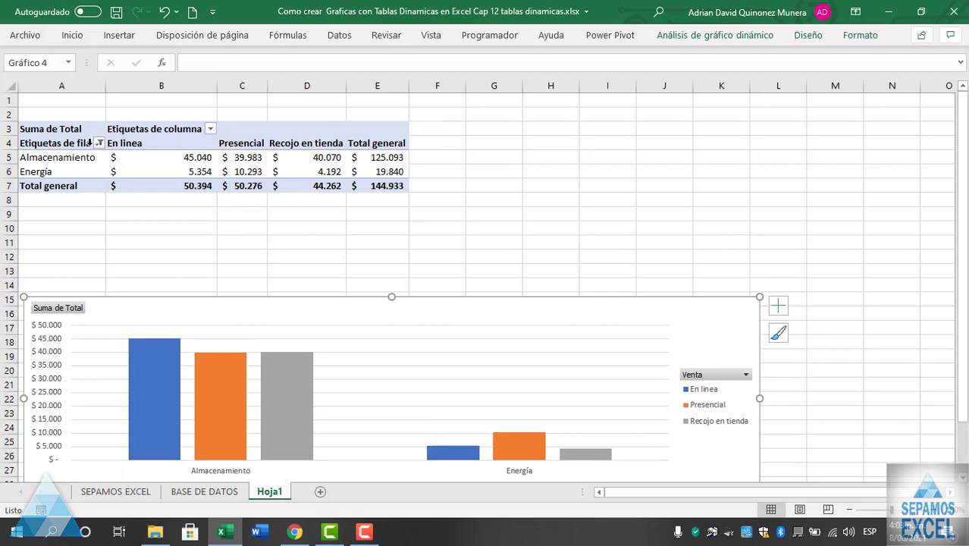
pyautogui.scroll(-1, 267, 151)
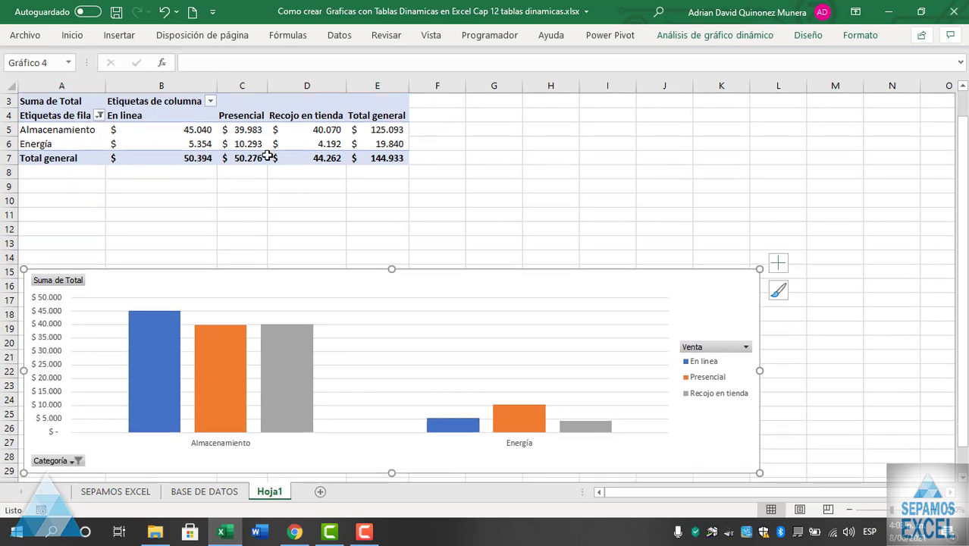
pyautogui.click(775, 267)
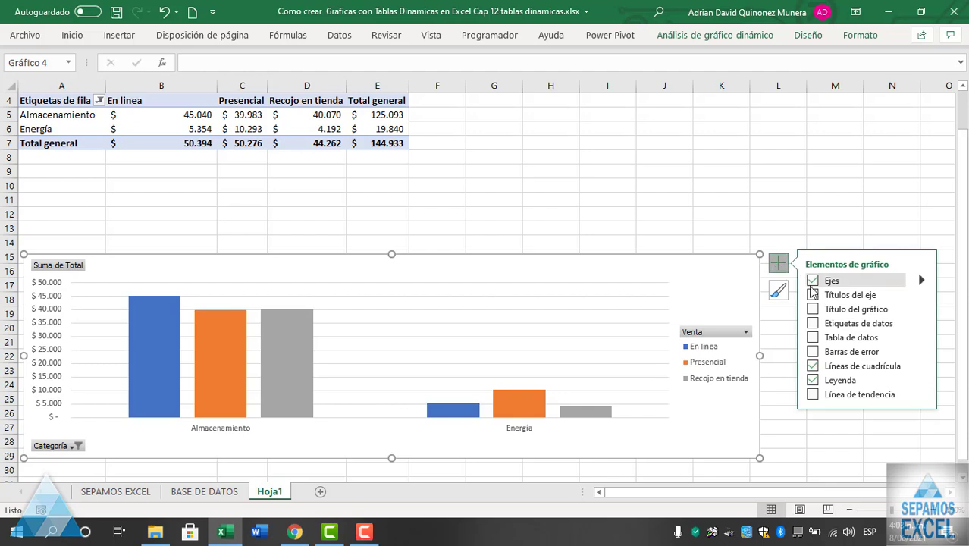
# Add data labels to the chart columns and include Sonido in the Categoría filter.
pyautogui.click(813, 323)
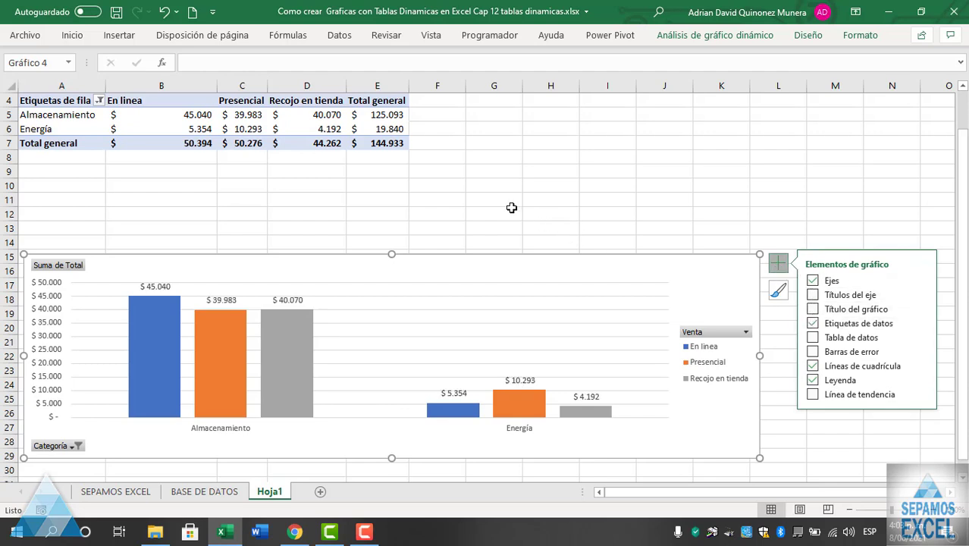
pyautogui.click(77, 447)
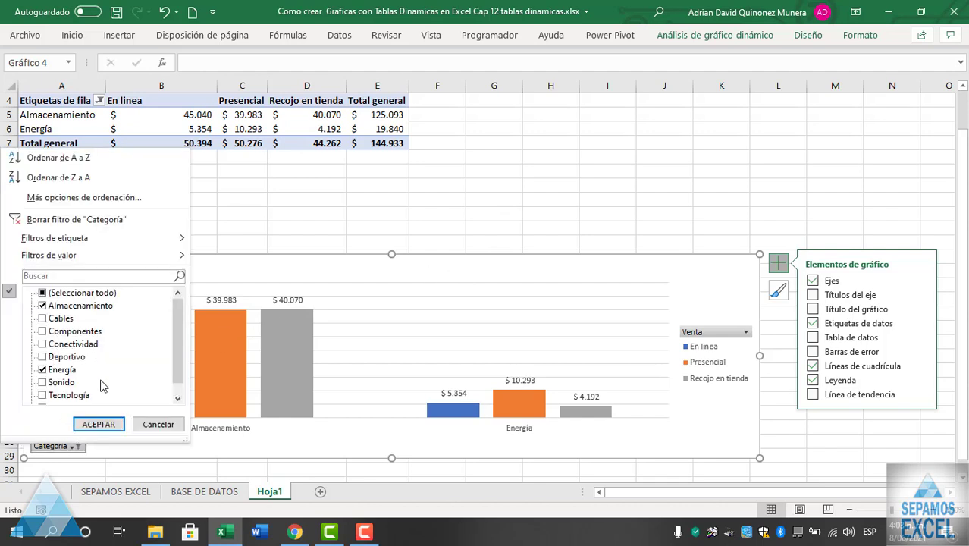
pyautogui.click(84, 424)
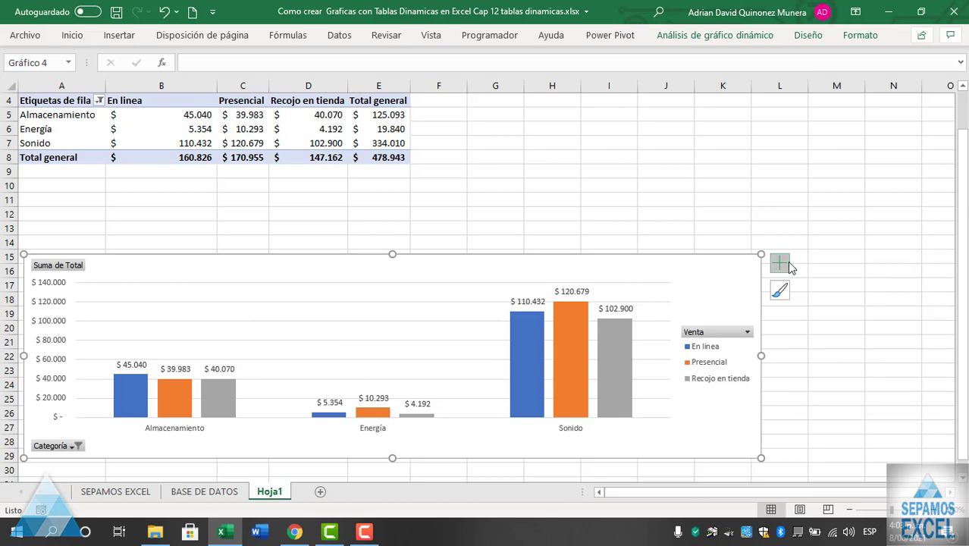
pyautogui.scroll(1, 342, 250)
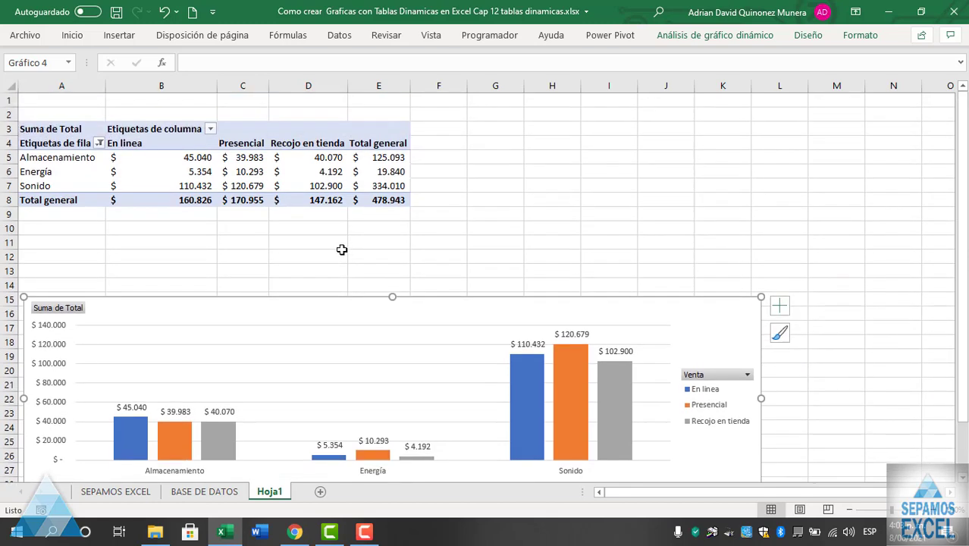
# Re-select all categories in the pivot table's Categoría filter.
pyautogui.click(99, 144)
pyautogui.click(42, 294)
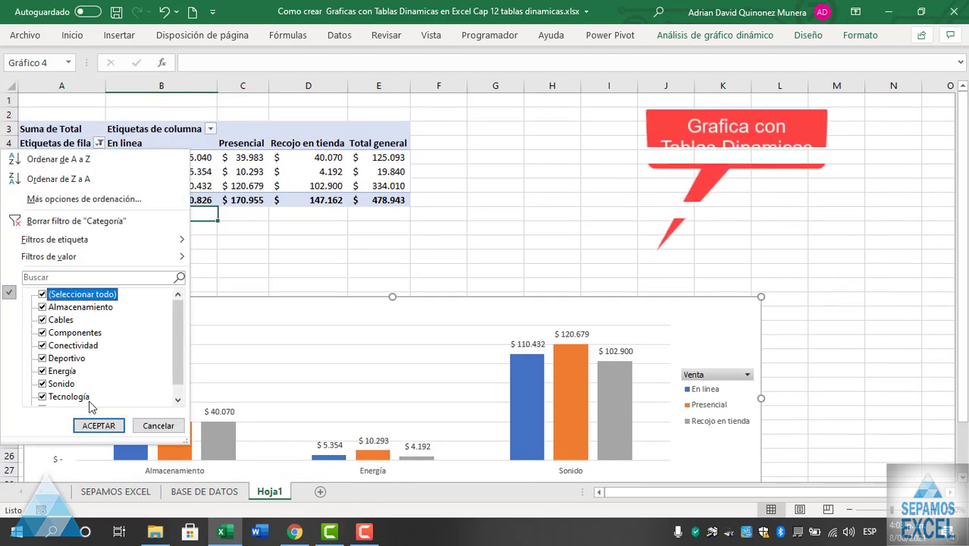
pyautogui.click(99, 426)
pyautogui.scroll(-1, 446, 273)
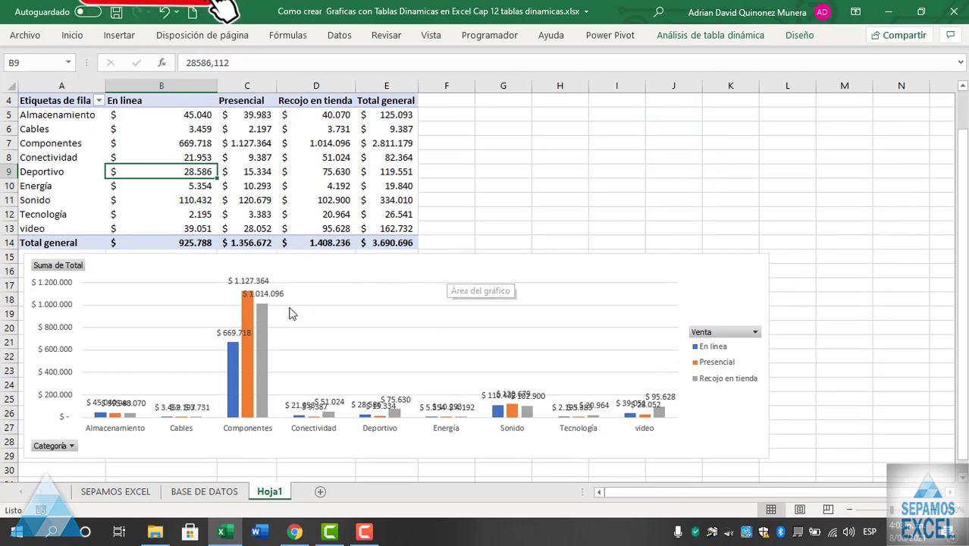
# Filter the chart's Venta field to show only En linea.
pyautogui.click(73, 272)
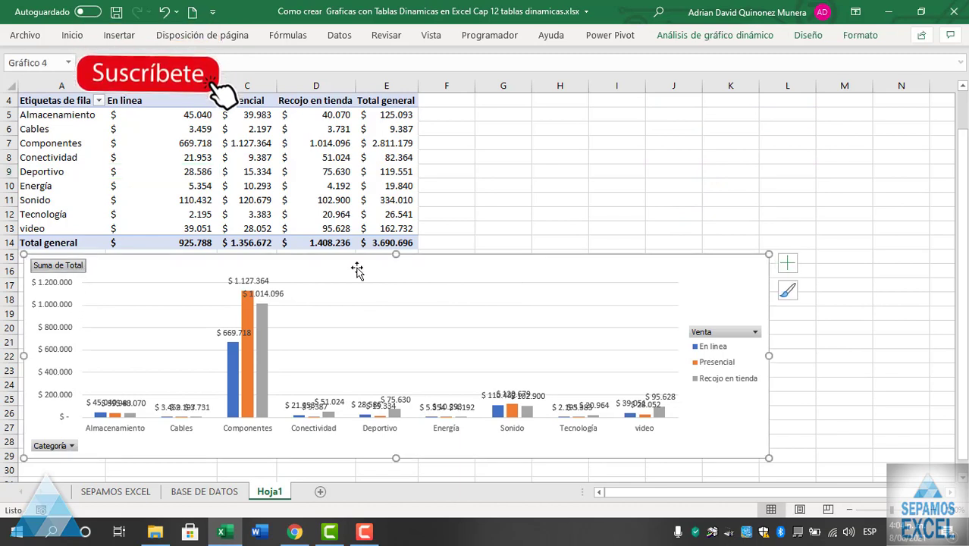
pyautogui.click(756, 333)
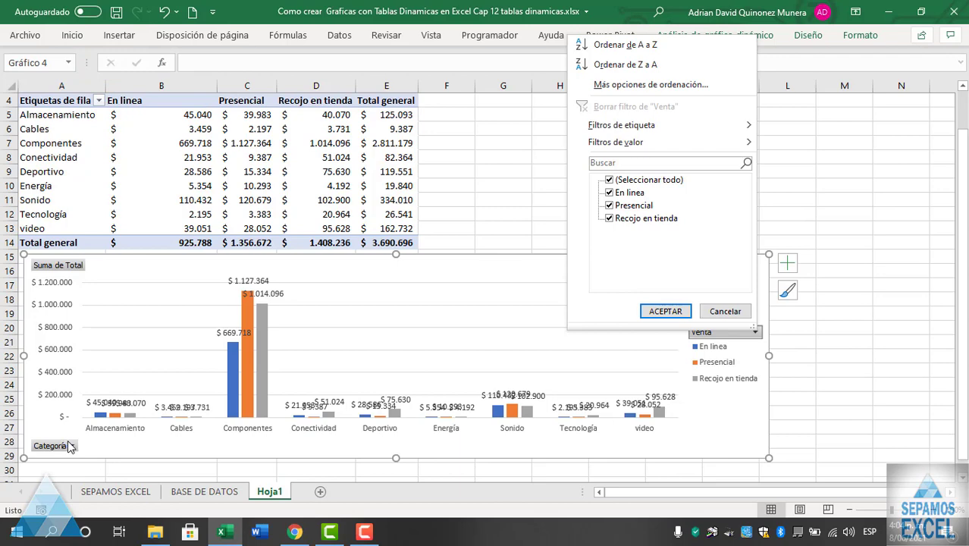
pyautogui.scroll(1, 258, 300)
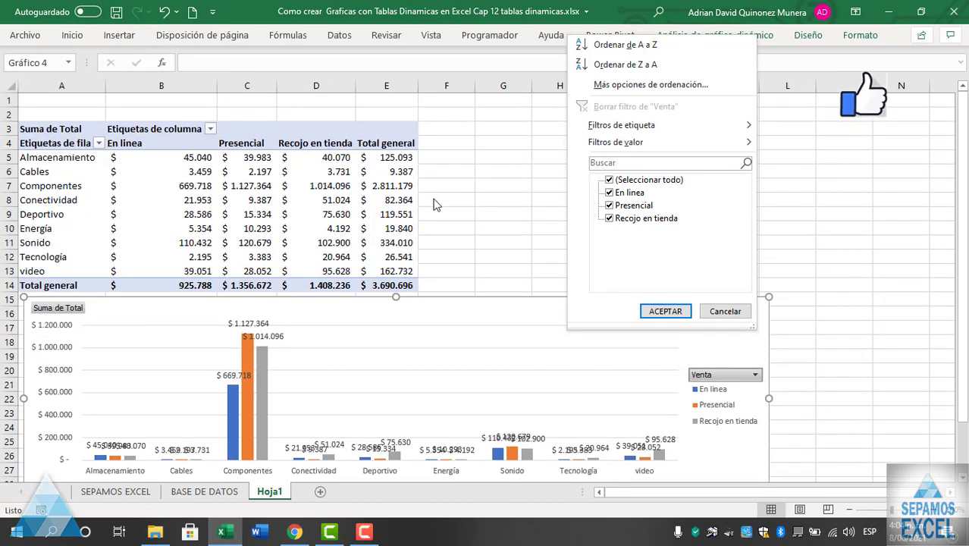
pyautogui.scroll(-1, 425, 208)
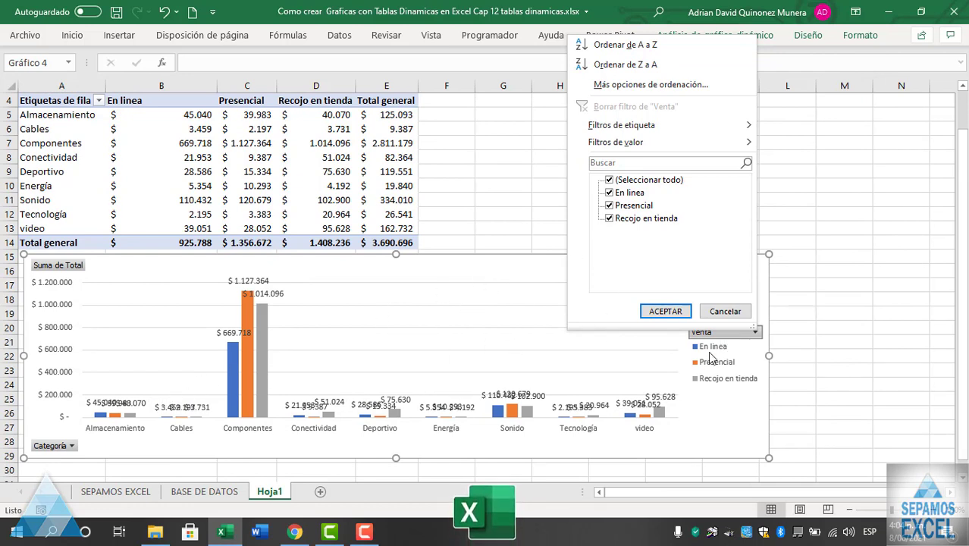
pyautogui.click(757, 354)
pyautogui.click(756, 334)
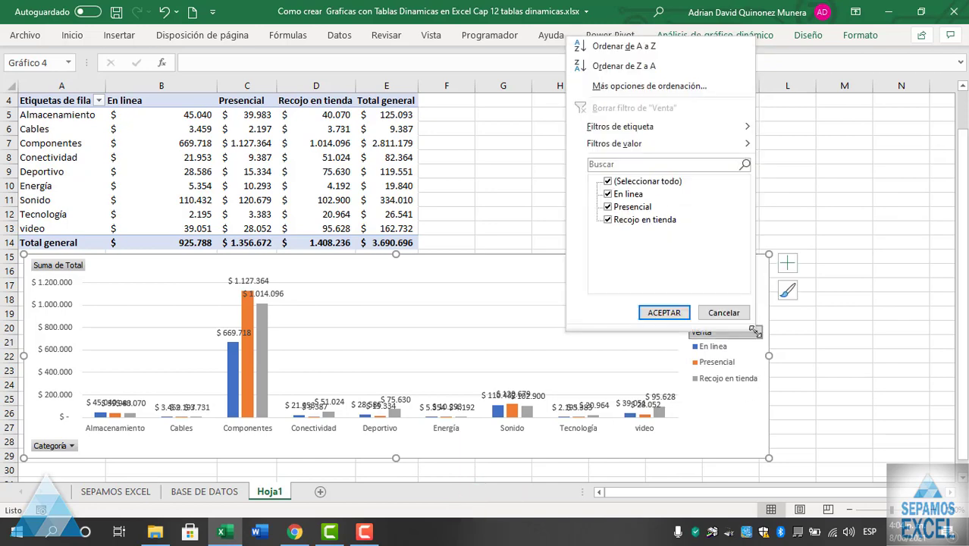
pyautogui.click(609, 182)
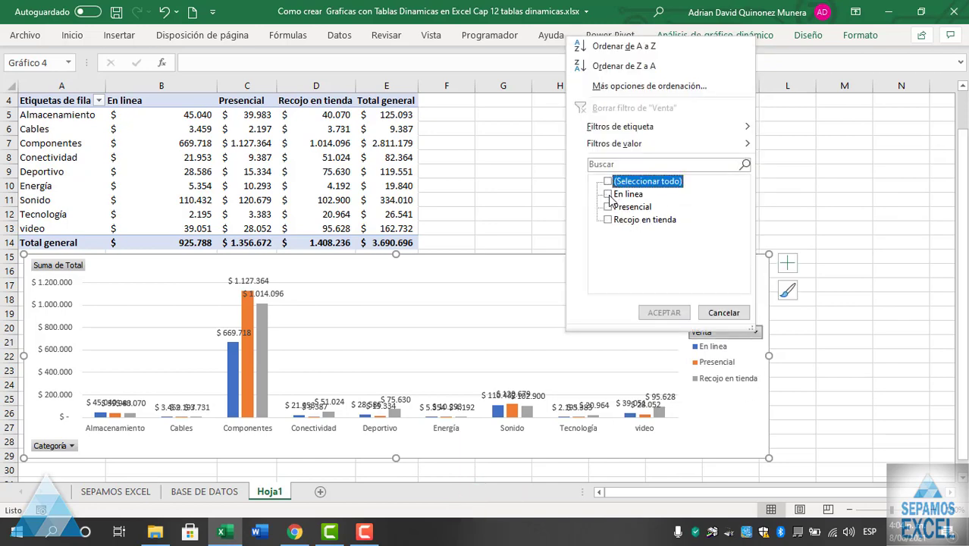
pyautogui.click(607, 194)
pyautogui.click(663, 313)
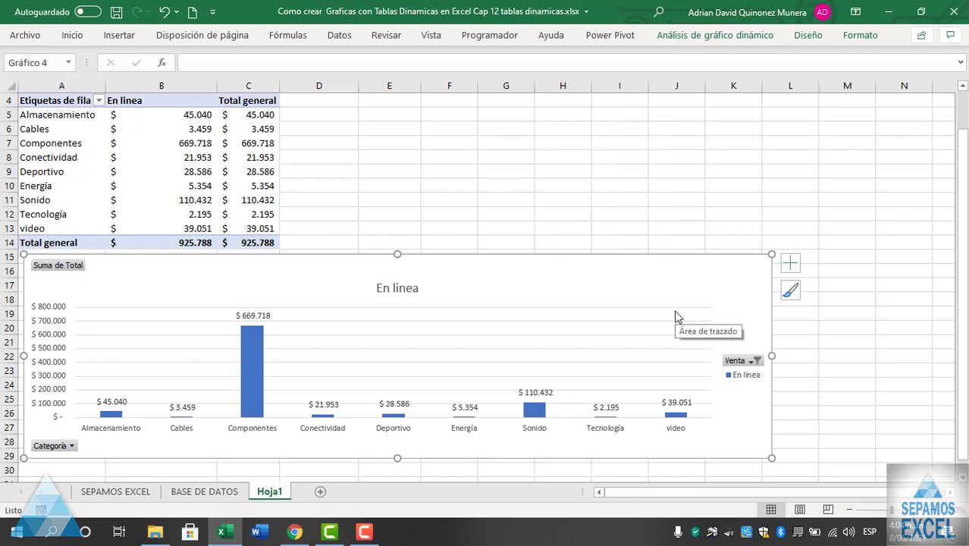
# Switch the chart's Venta filter from En linea to only Presencial.
pyautogui.click(258, 373)
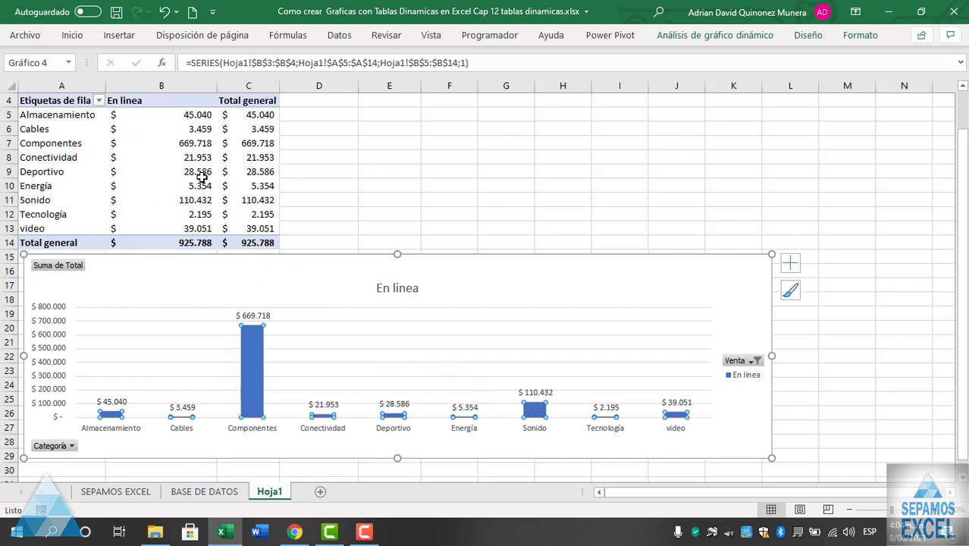
pyautogui.click(202, 177)
pyautogui.click(190, 144)
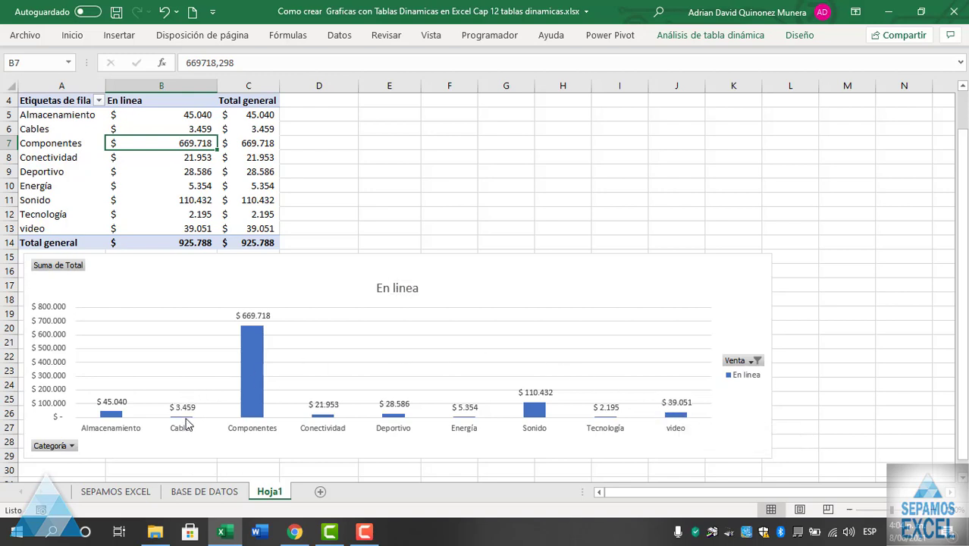
pyautogui.click(755, 361)
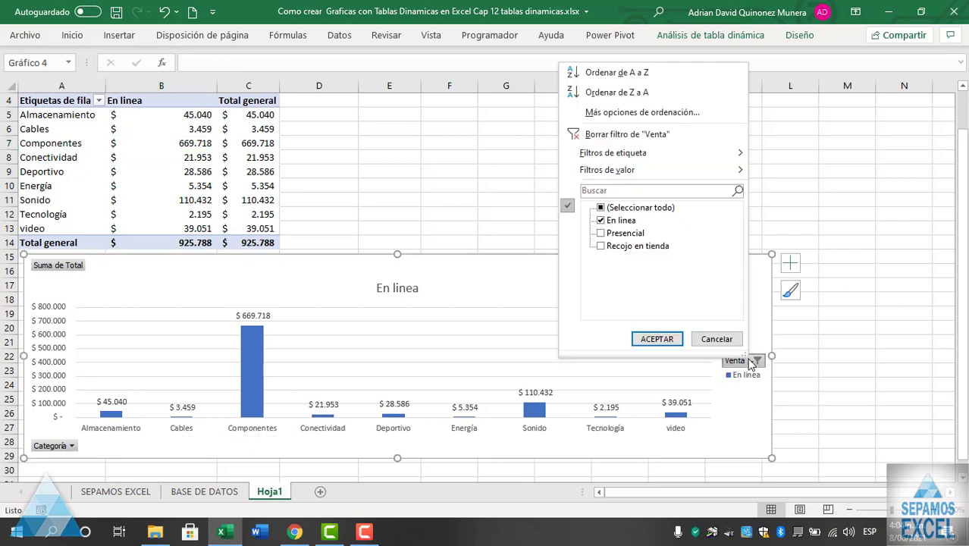
pyautogui.click(600, 220)
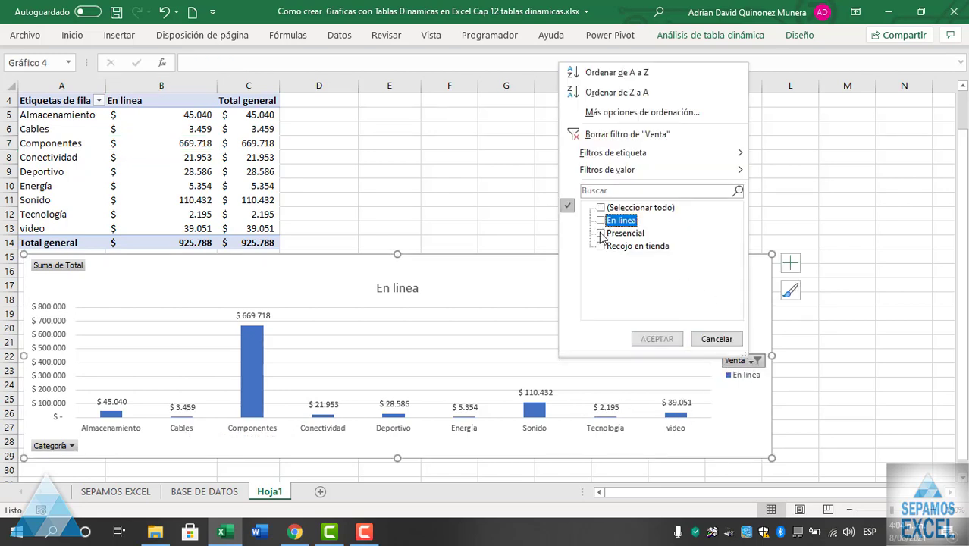
pyautogui.click(601, 233)
pyautogui.click(660, 339)
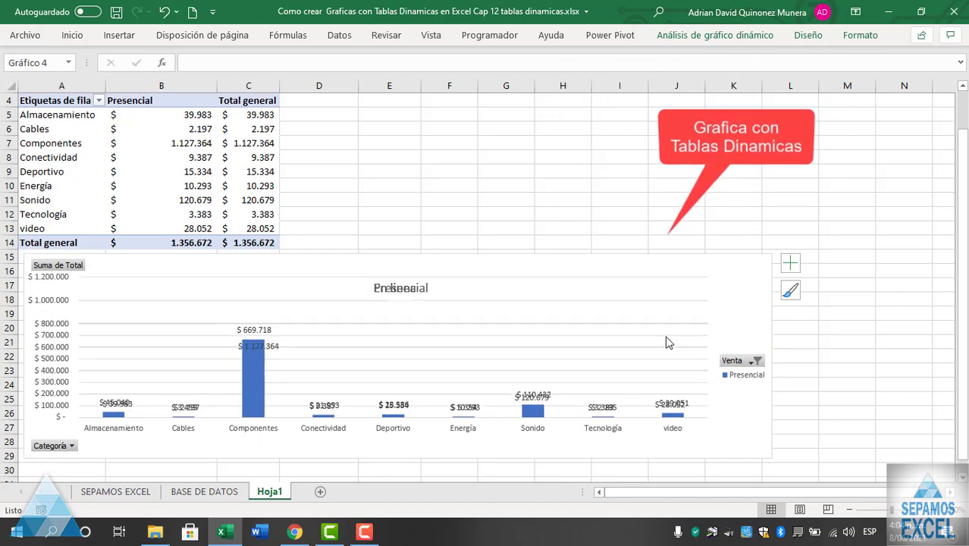
# Change the Venta filter to show only Recojo en tienda.
pyautogui.click(257, 356)
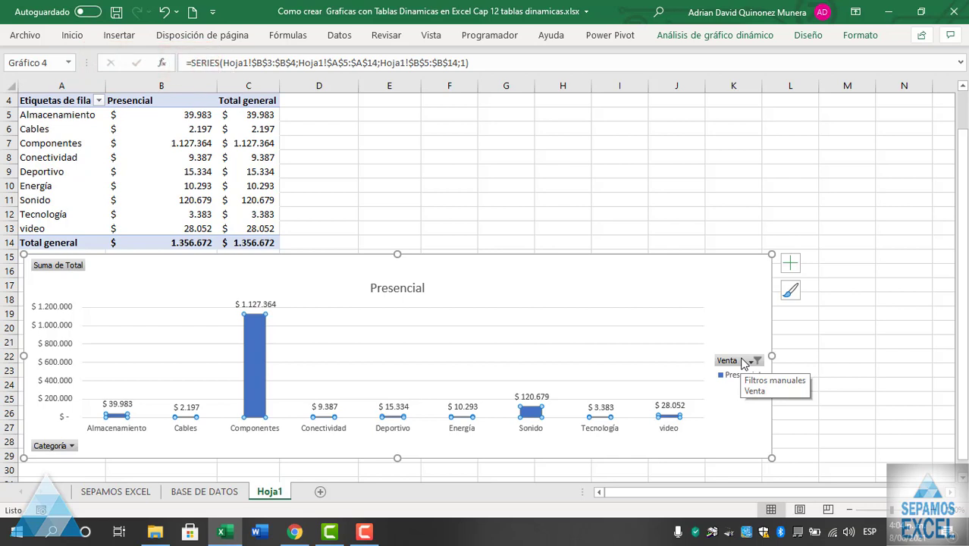
pyautogui.click(752, 362)
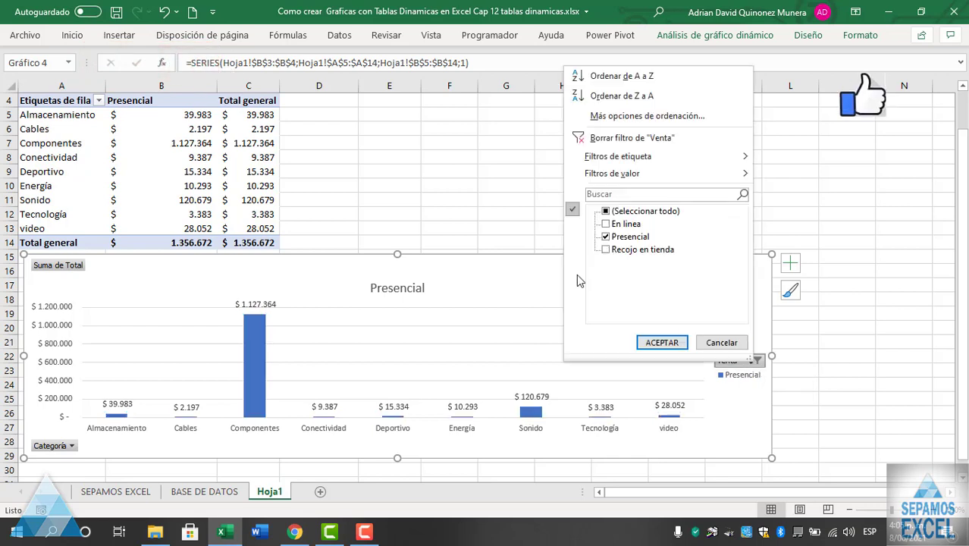
pyautogui.click(605, 249)
pyautogui.click(605, 236)
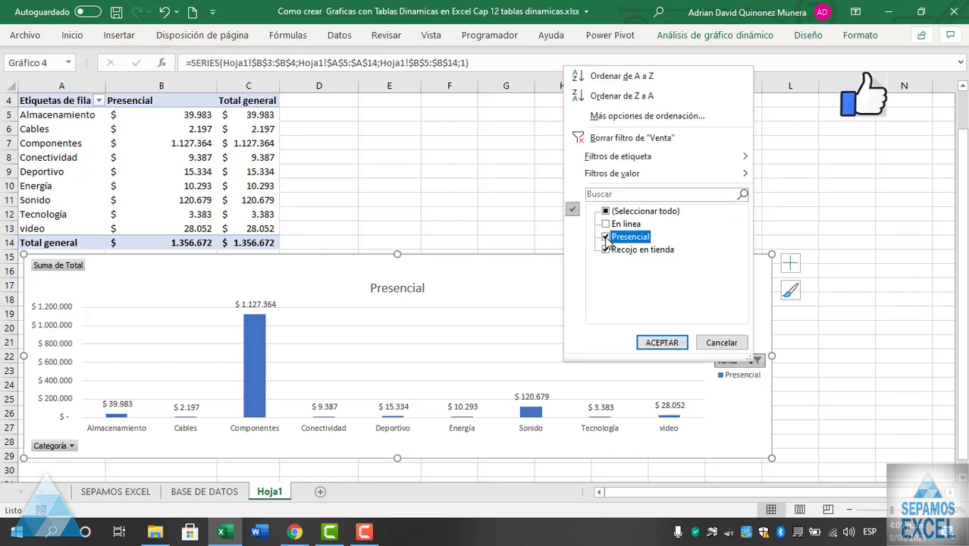
pyautogui.click(675, 342)
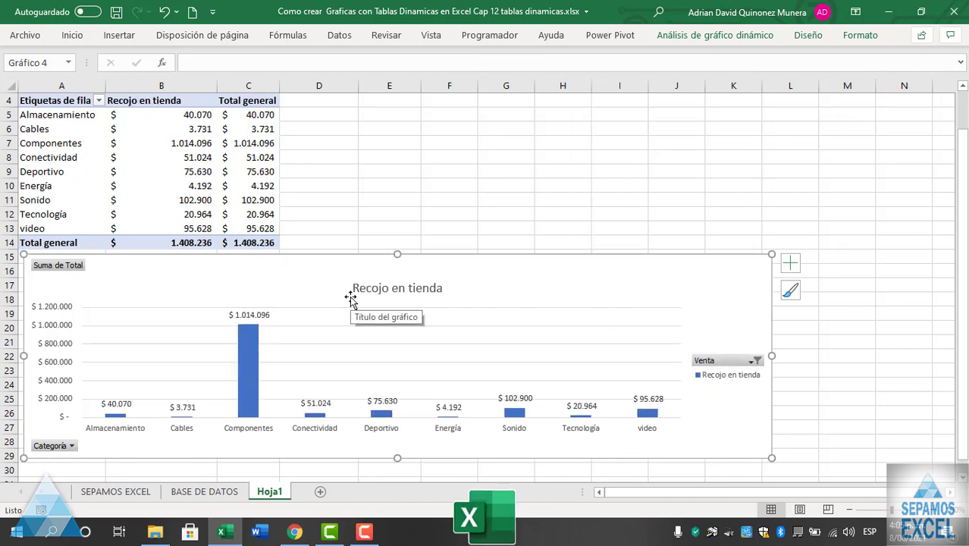
# Clear the Venta filter so all sale types show again.
pyautogui.click(756, 361)
pyautogui.click(616, 141)
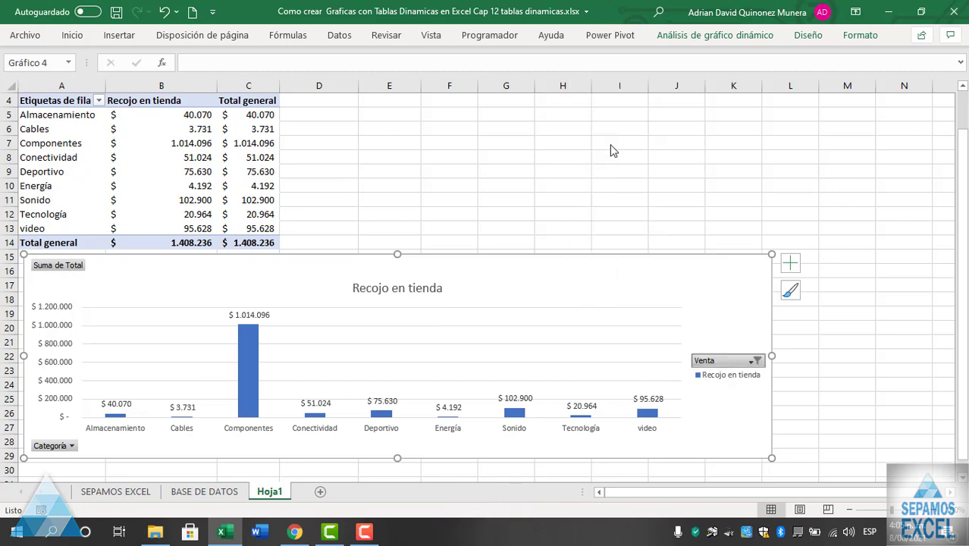
pyautogui.scroll(1, 486, 226)
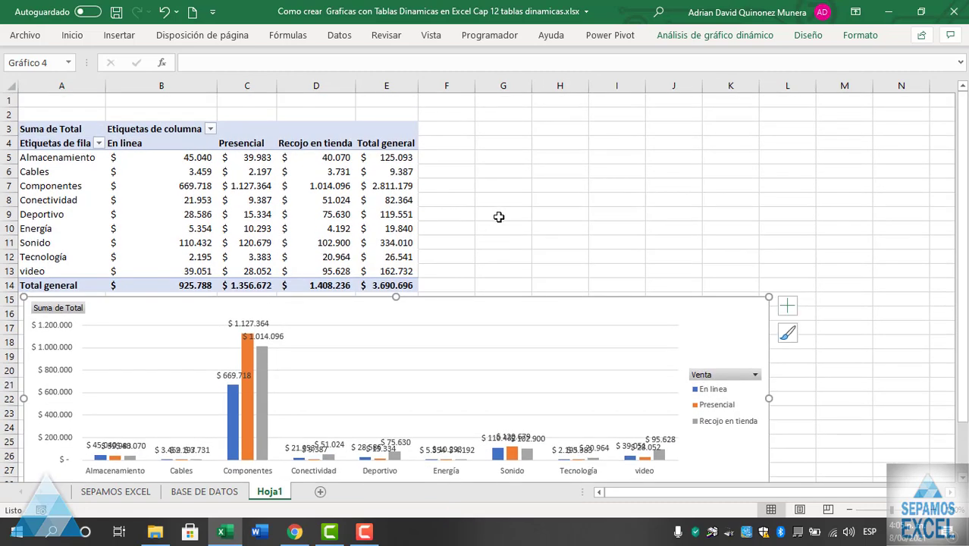
pyautogui.click(498, 215)
pyautogui.rightClick(185, 171)
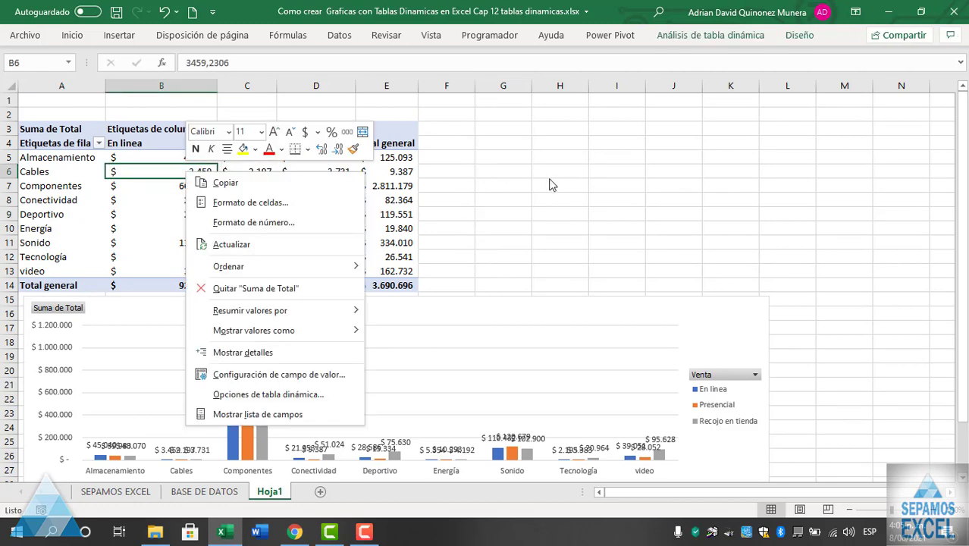
pyautogui.click(532, 187)
pyautogui.rightClick(72, 159)
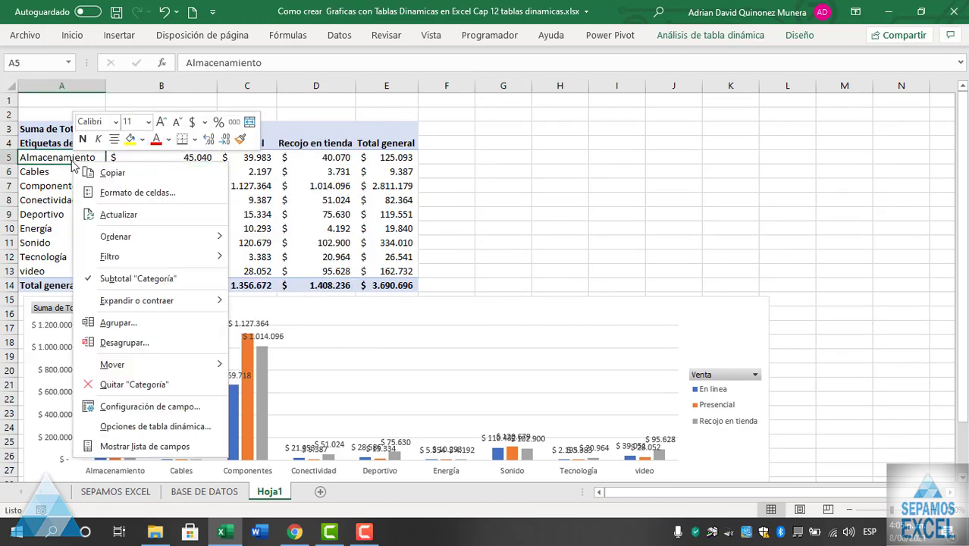
pyautogui.press('Escape')
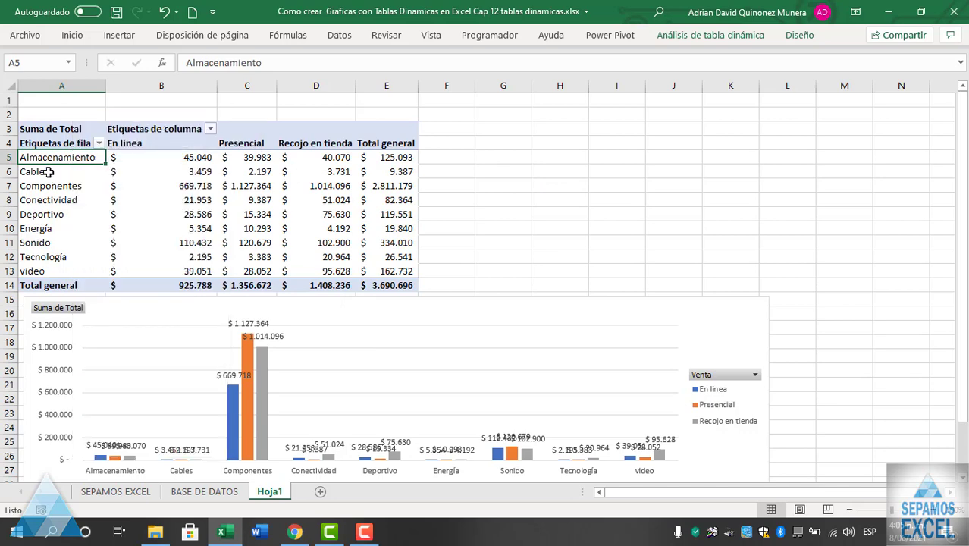
pyautogui.rightClick(48, 172)
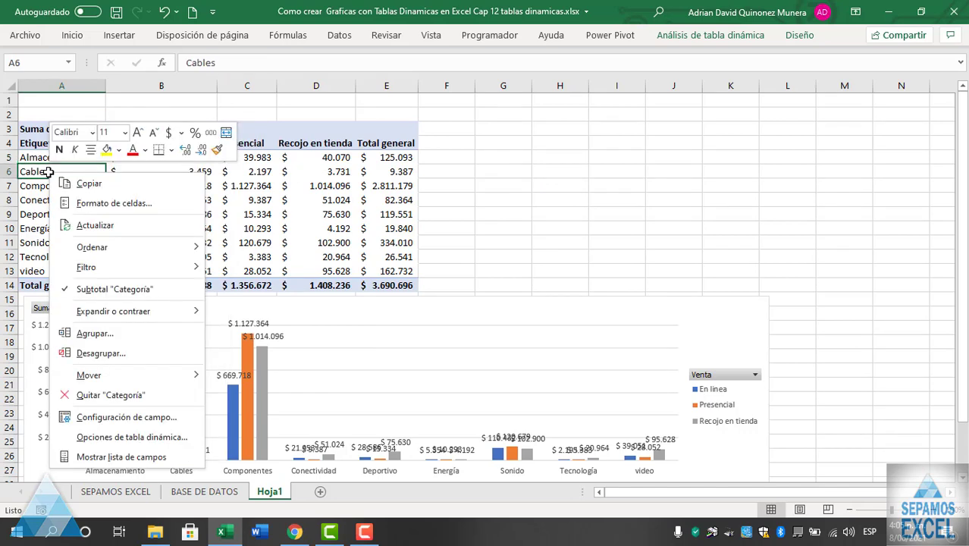
pyautogui.press('Escape')
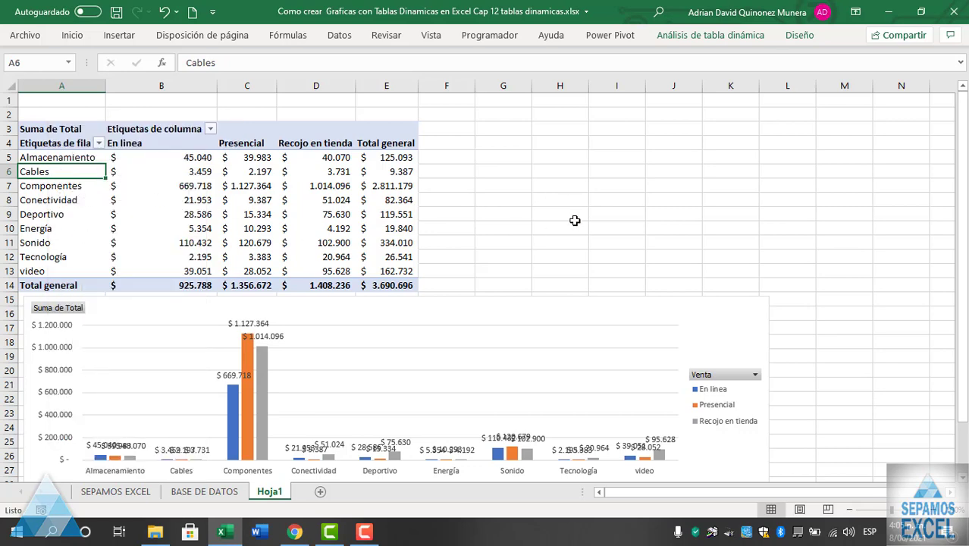
pyautogui.scroll(-1, 575, 221)
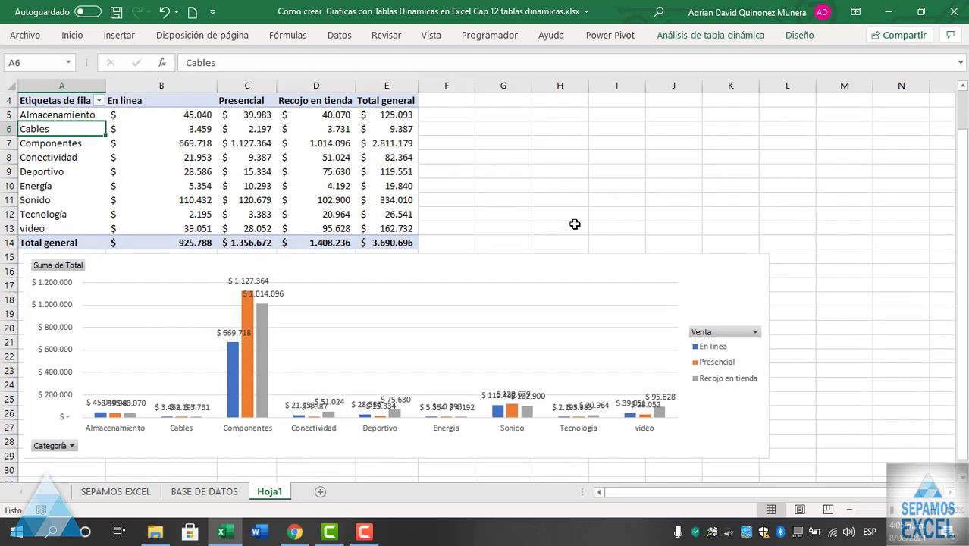
pyautogui.click(549, 261)
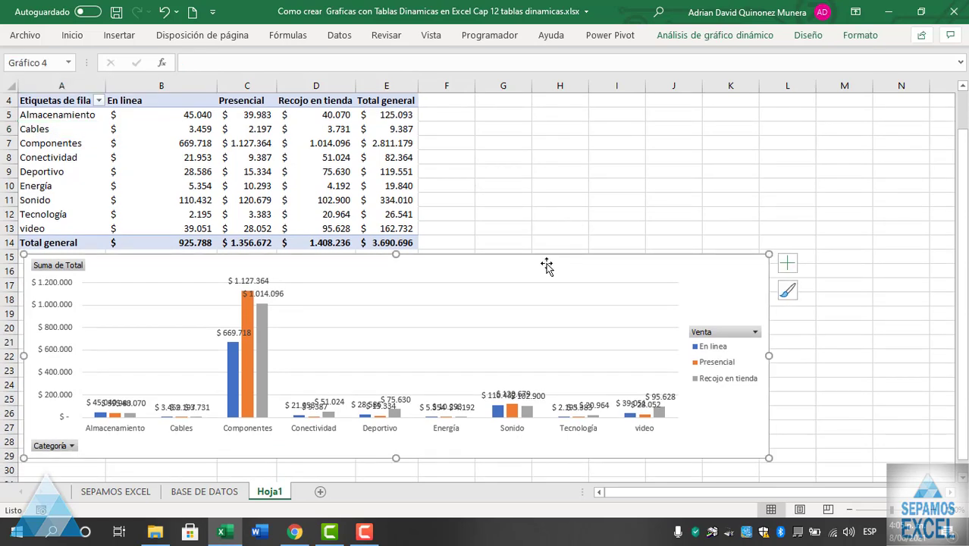
pyautogui.scroll(-1, 546, 266)
pyautogui.scroll(1, 527, 269)
pyautogui.scroll(1, 529, 270)
pyautogui.click(211, 129)
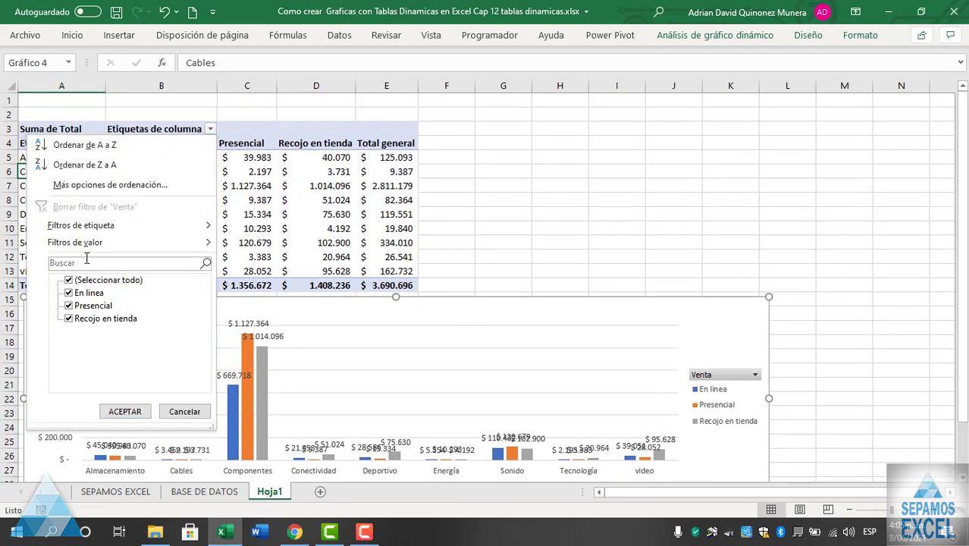
# Filter the pivot table's Venta column to show only En linea.
pyautogui.click(69, 281)
pyautogui.click(69, 293)
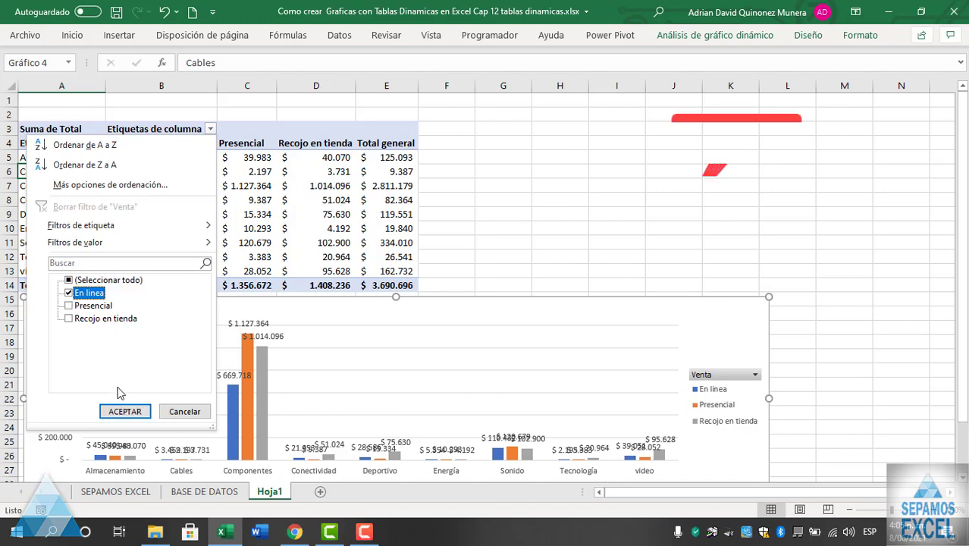
pyautogui.click(125, 411)
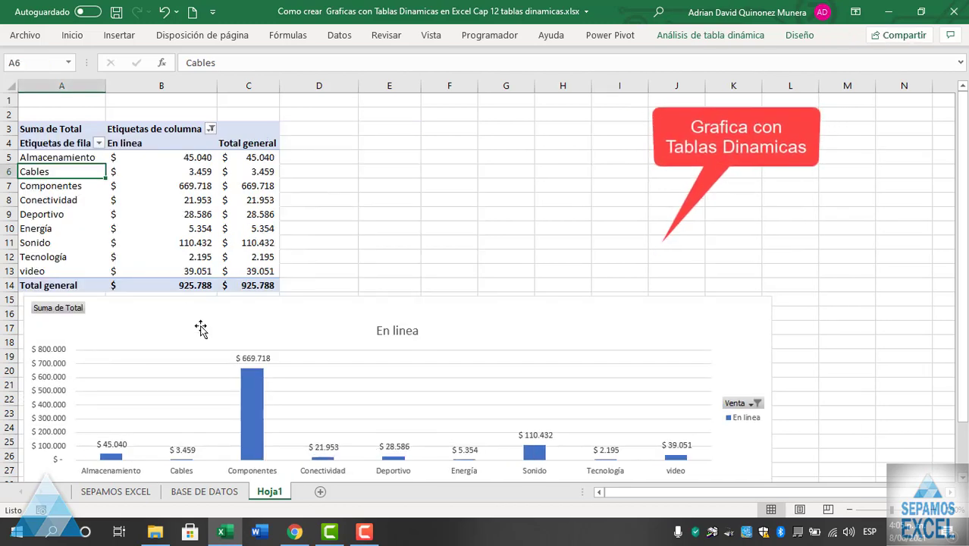
pyautogui.scroll(-1, 209, 294)
pyautogui.scroll(1, 209, 294)
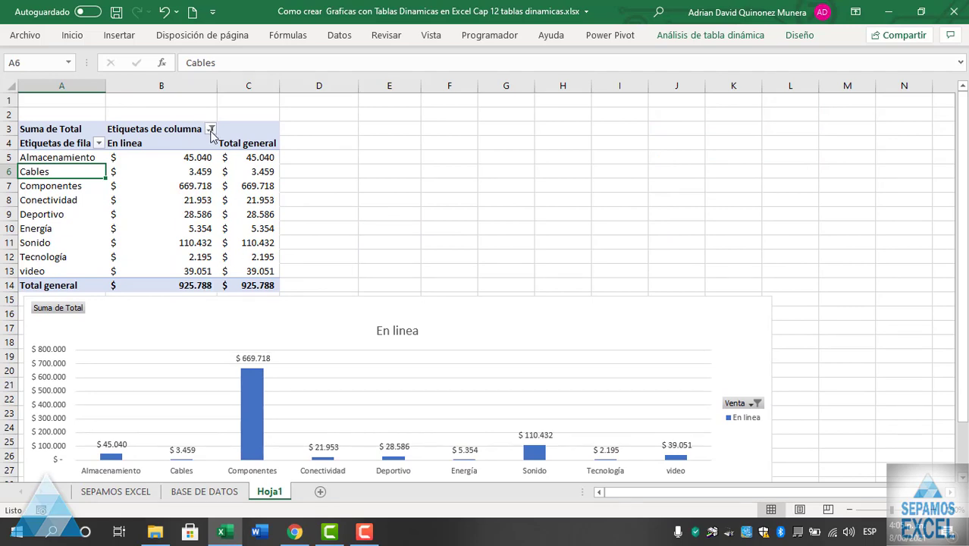
# Clear the Venta column filter to show all three sale types.
pyautogui.click(211, 129)
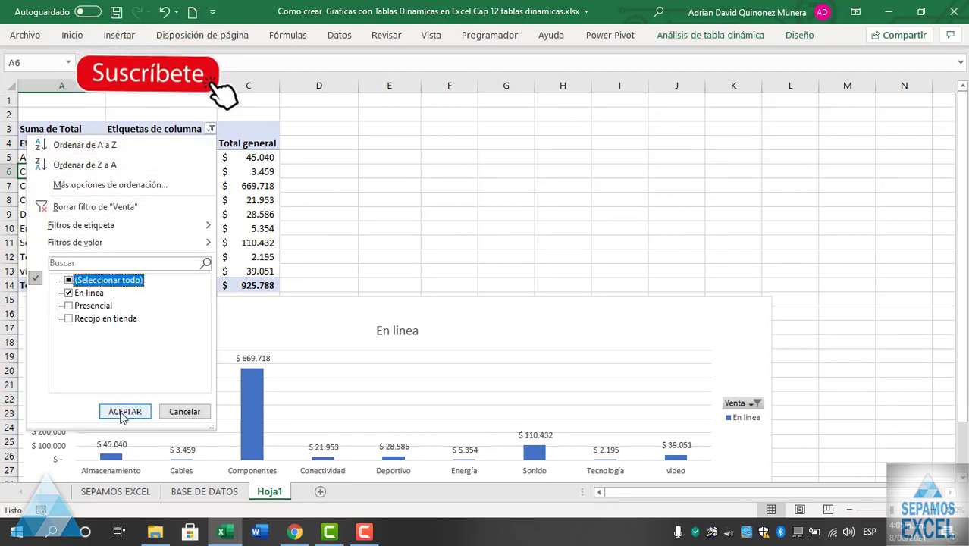
pyautogui.click(125, 411)
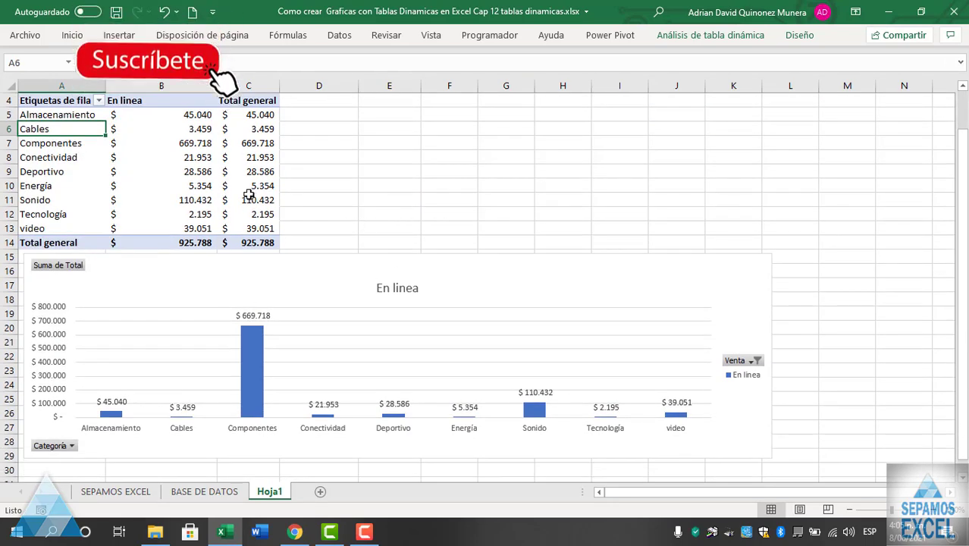
pyautogui.click(212, 129)
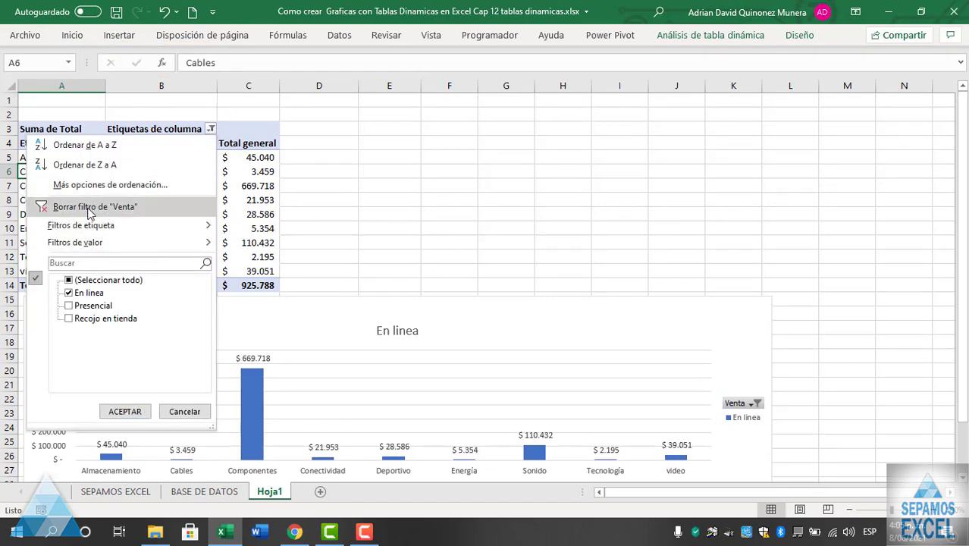
pyautogui.click(121, 208)
pyautogui.scroll(-1, 572, 220)
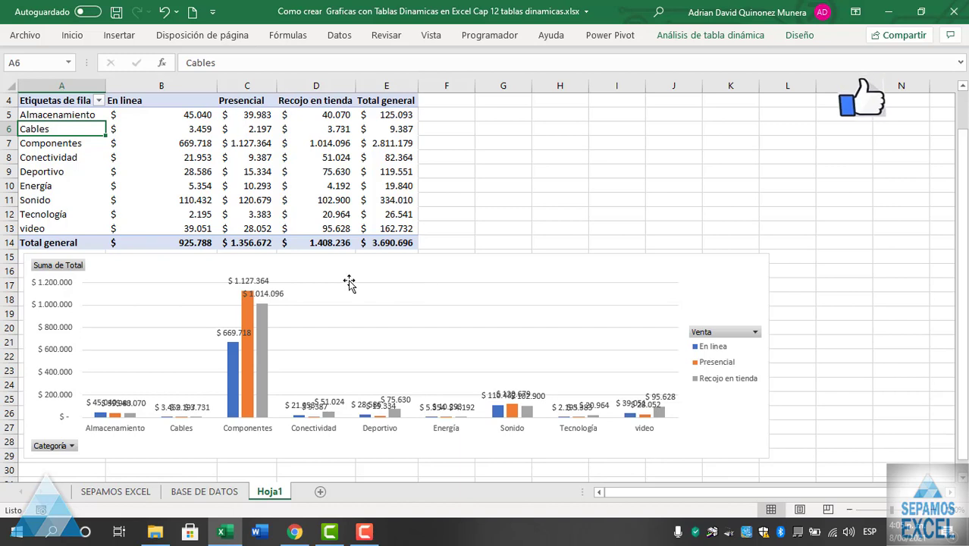
# Change the chart type to Combinado and try secondary-axis options for the series.
pyautogui.rightClick(398, 269)
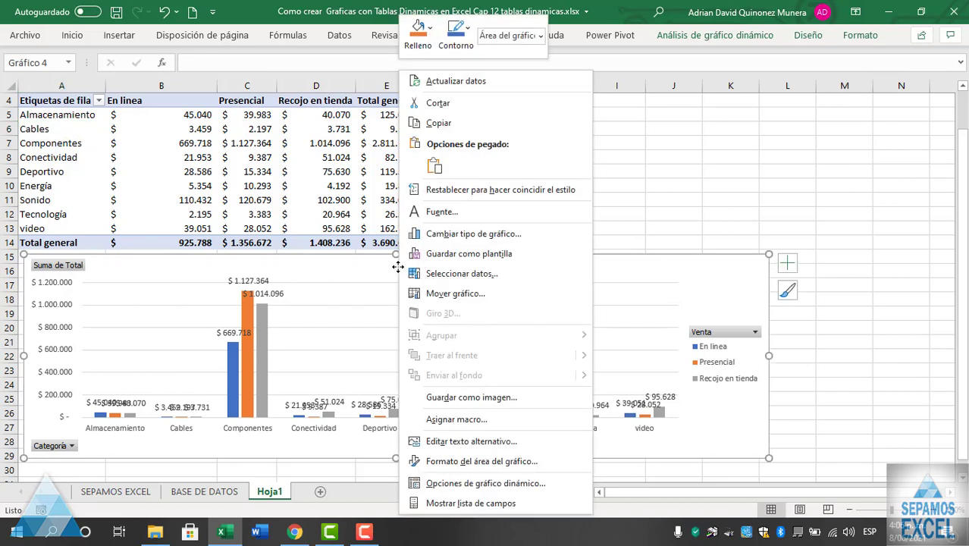
pyautogui.click(463, 233)
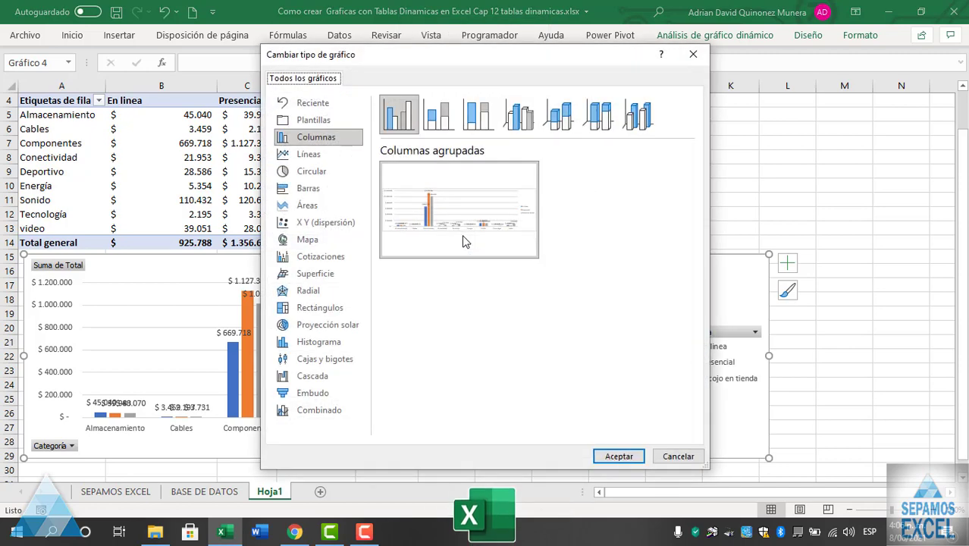
pyautogui.click(339, 409)
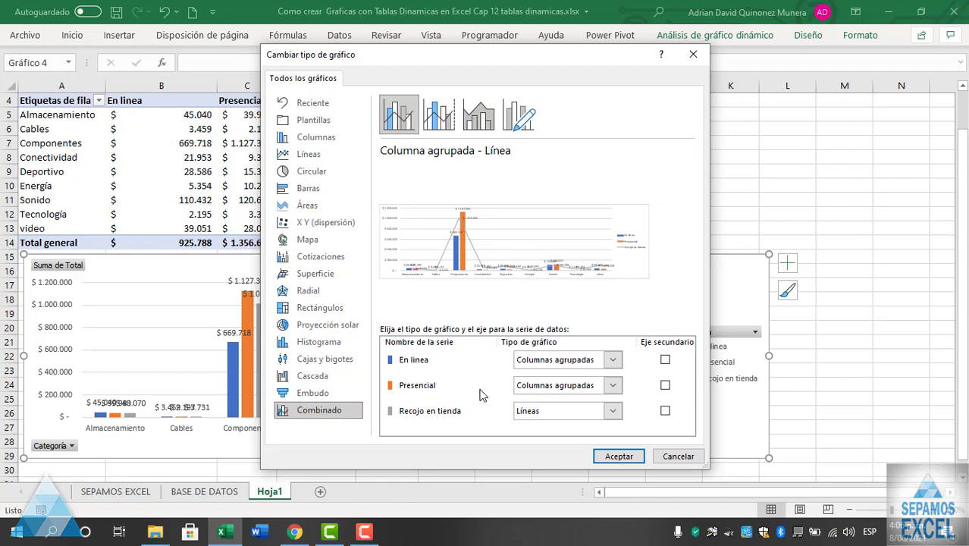
pyautogui.click(448, 118)
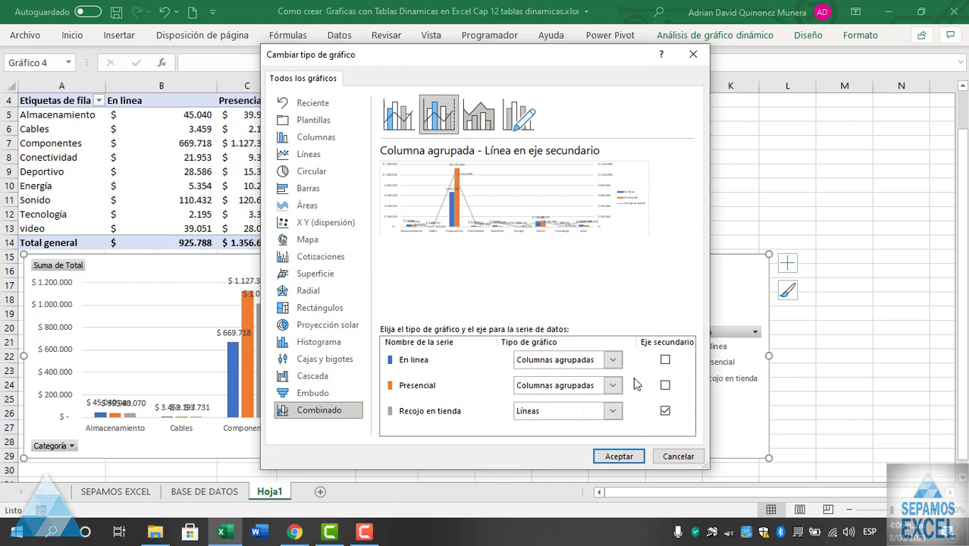
pyautogui.click(665, 385)
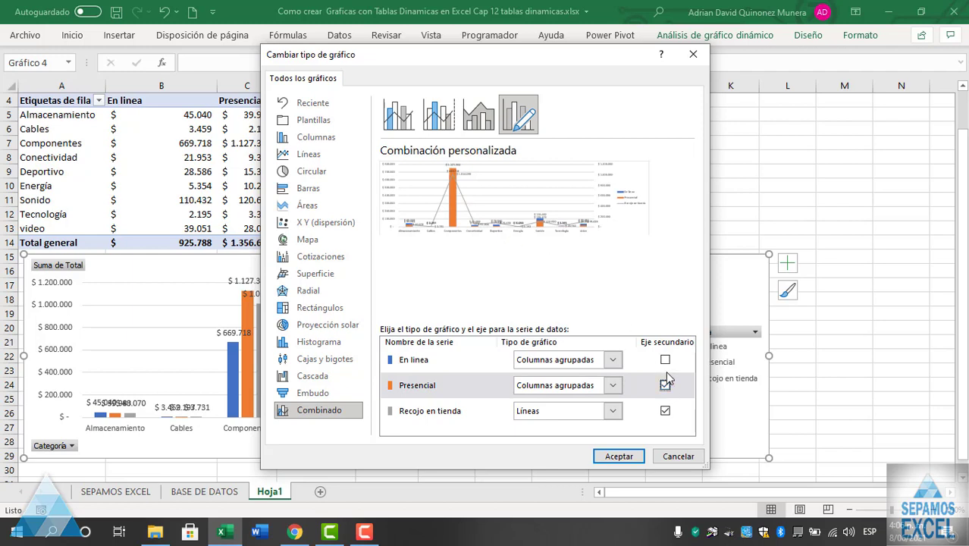
pyautogui.click(665, 360)
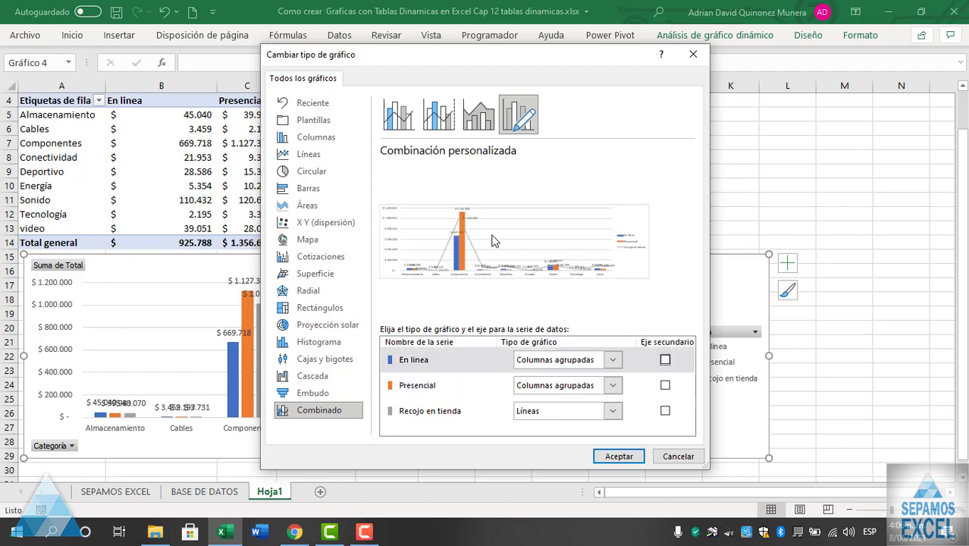
pyautogui.click(665, 386)
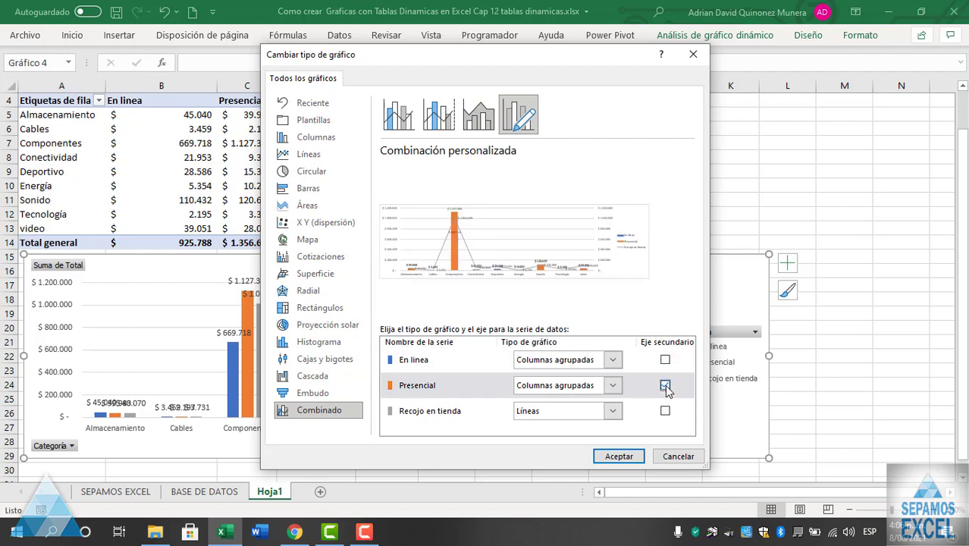
pyautogui.click(665, 363)
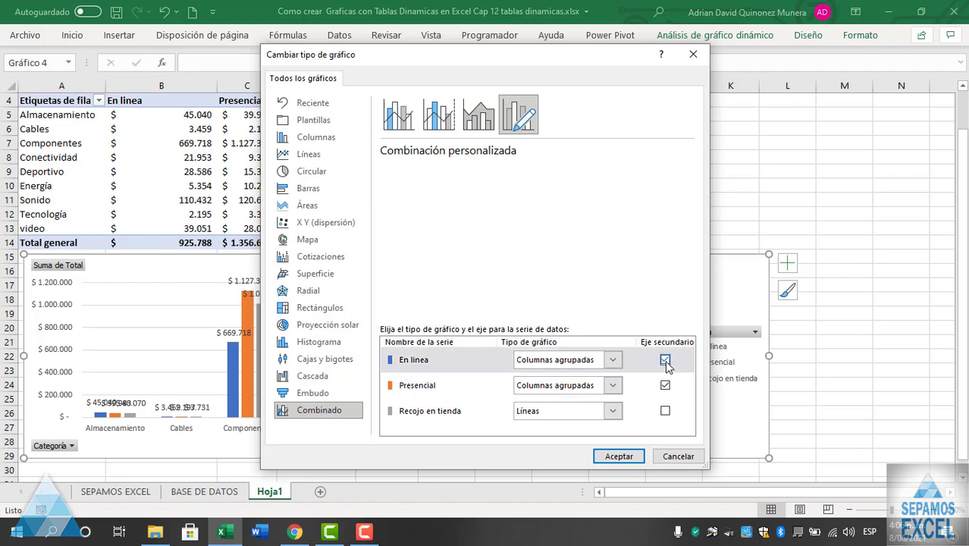
pyautogui.click(666, 411)
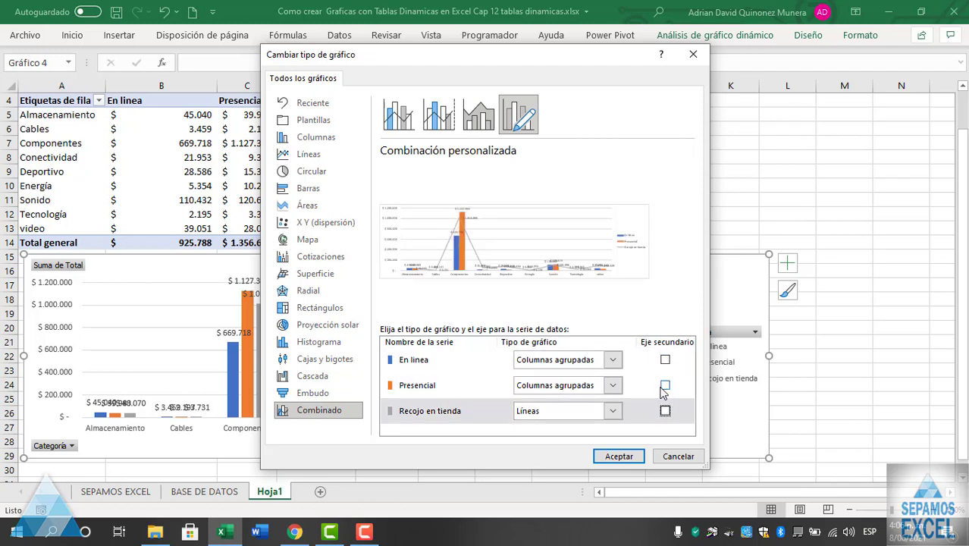
pyautogui.click(665, 411)
# Make Recojo en tienda and Presencial lines, Presencial on the secondary axis, and apply.
pyautogui.click(614, 412)
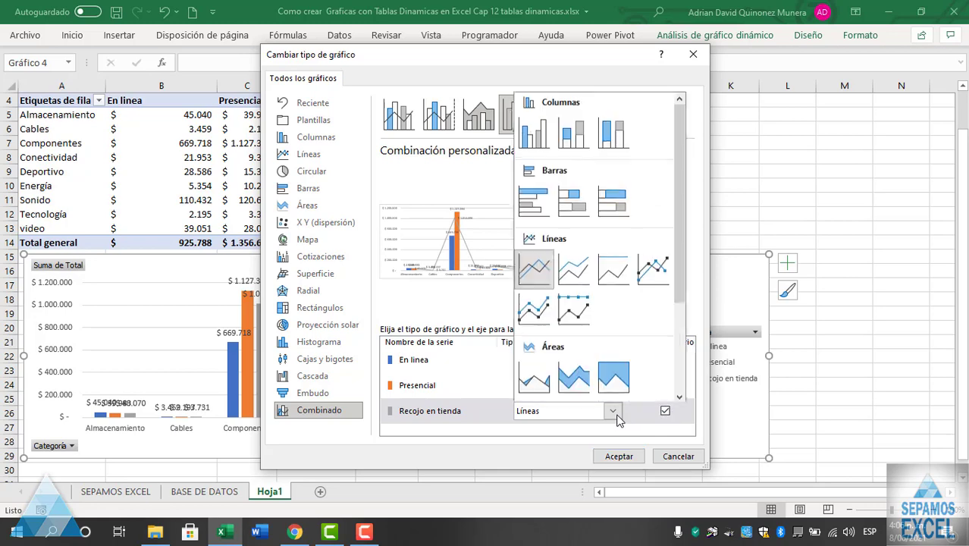
pyautogui.click(464, 305)
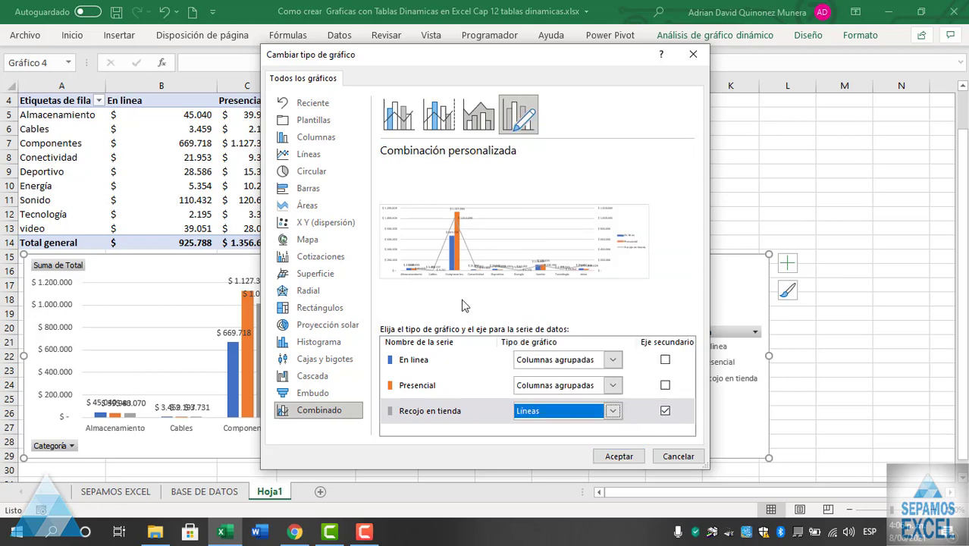
pyautogui.click(665, 411)
pyautogui.click(665, 385)
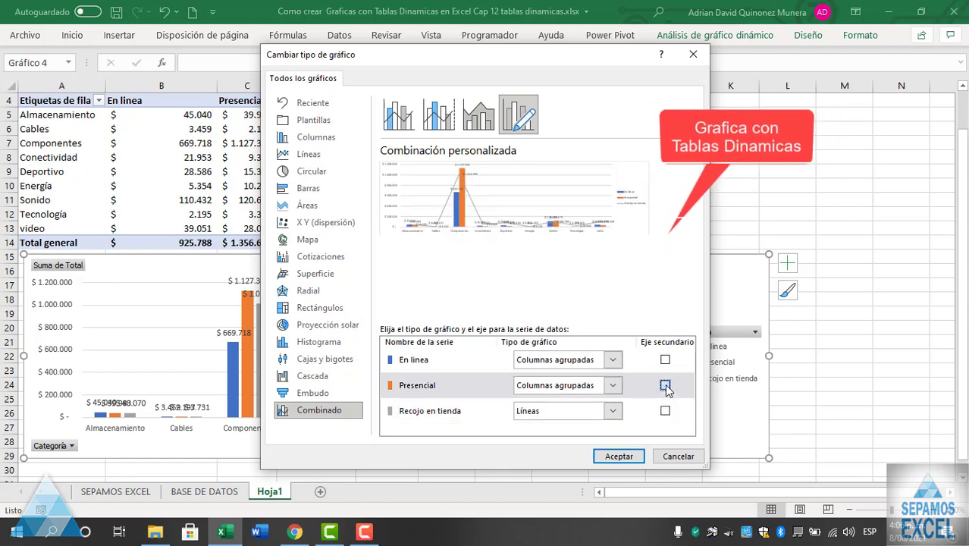
pyautogui.click(612, 385)
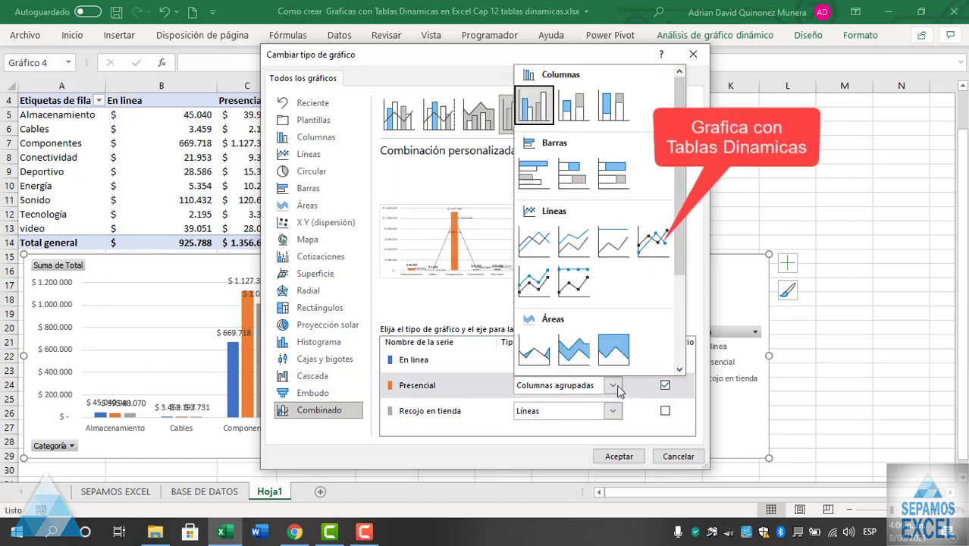
pyautogui.click(548, 249)
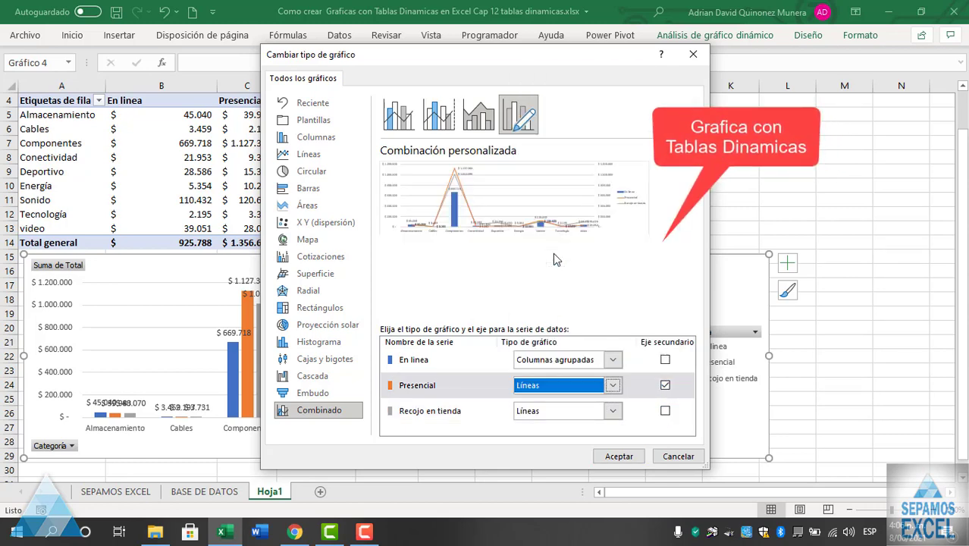
pyautogui.click(618, 456)
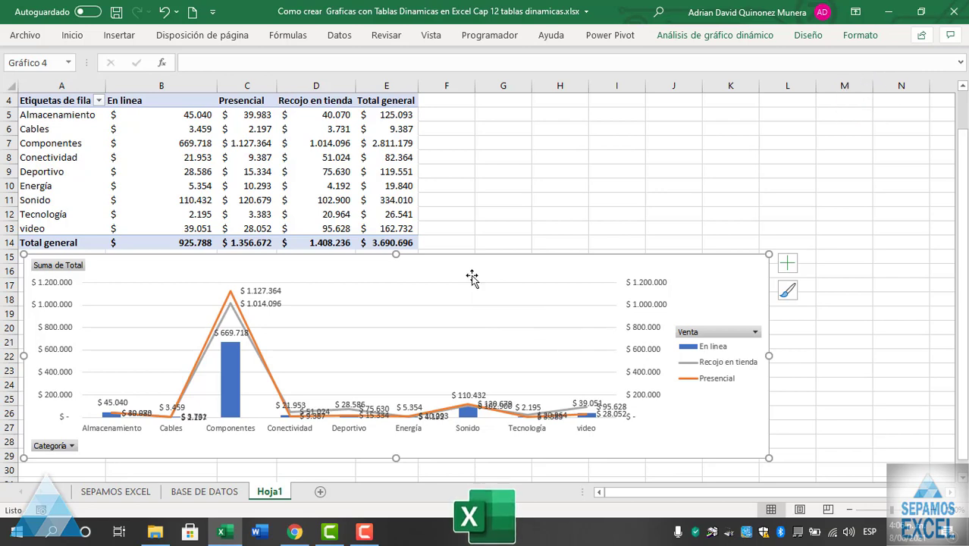
# Delete the pivot chart and pin the ribbon open.
pyautogui.press('Delete')
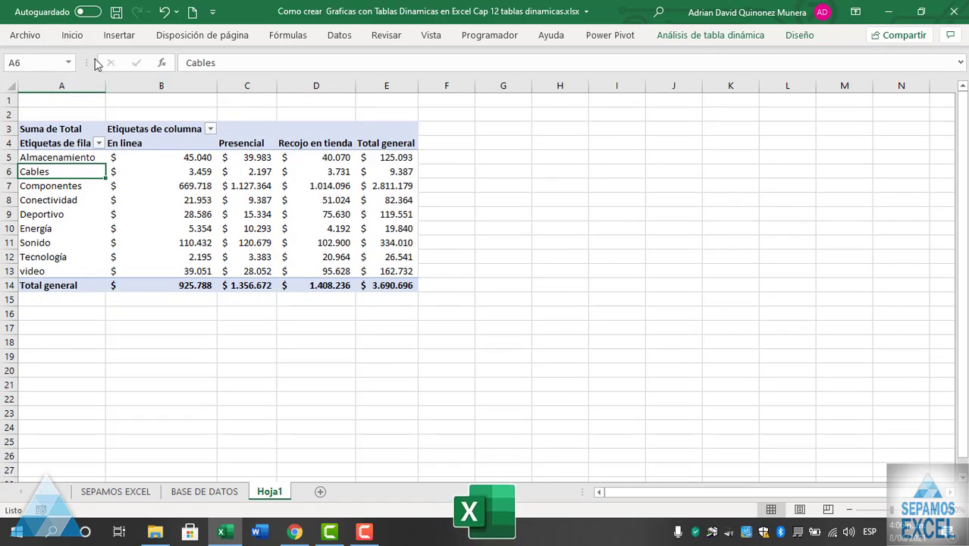
pyautogui.click(73, 35)
pyautogui.click(959, 108)
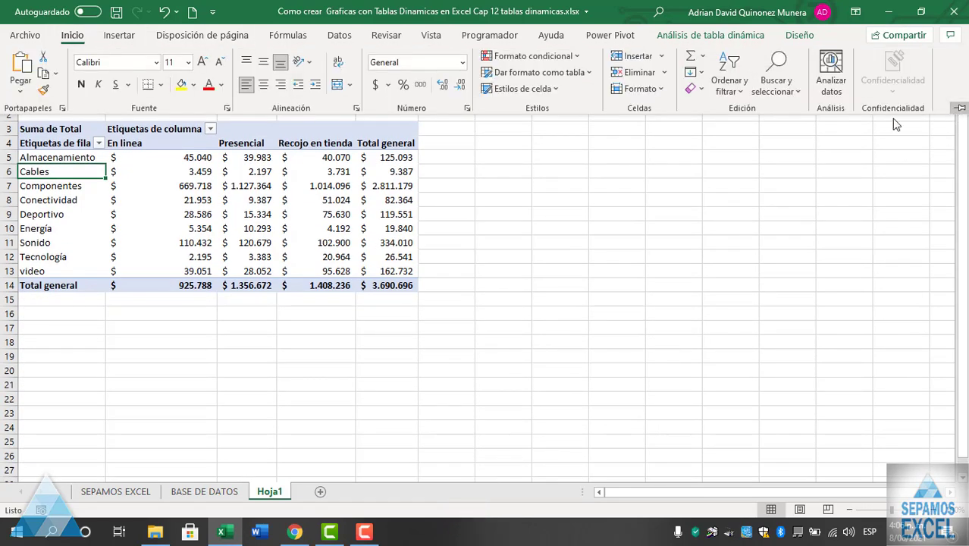
# Remove Venta, Categoría and Total from the pivot's field list, then go to BASE DE DATOS.
pyautogui.click(703, 38)
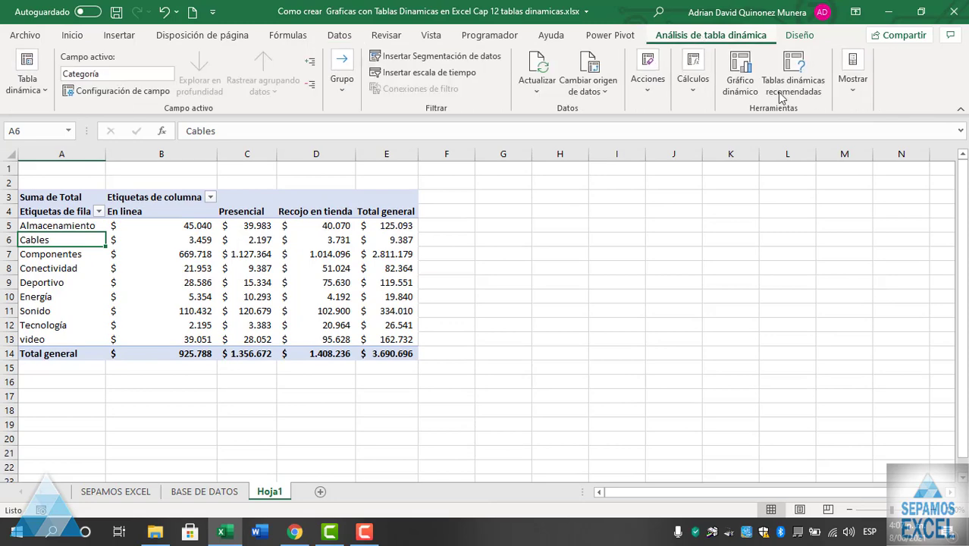
pyautogui.click(851, 98)
pyautogui.click(852, 137)
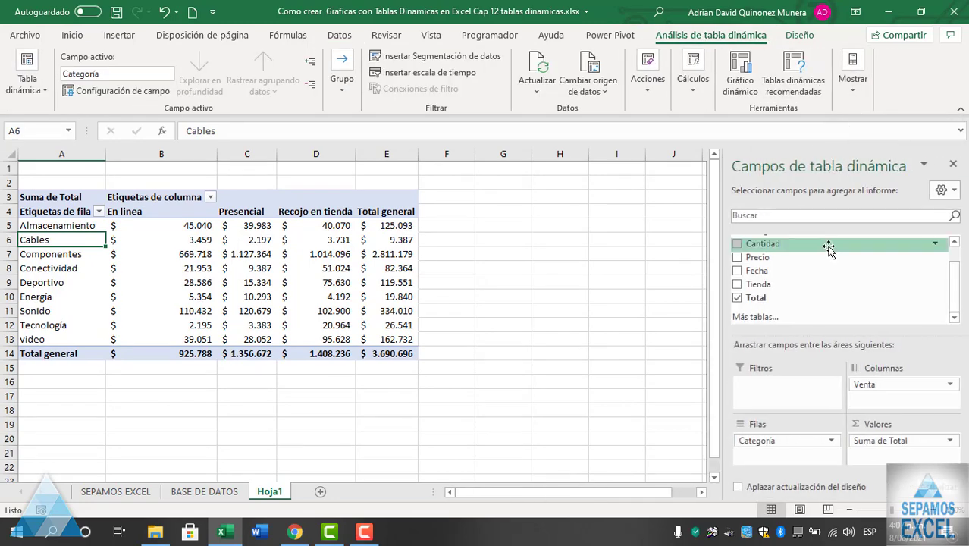
pyautogui.scroll(1, 828, 250)
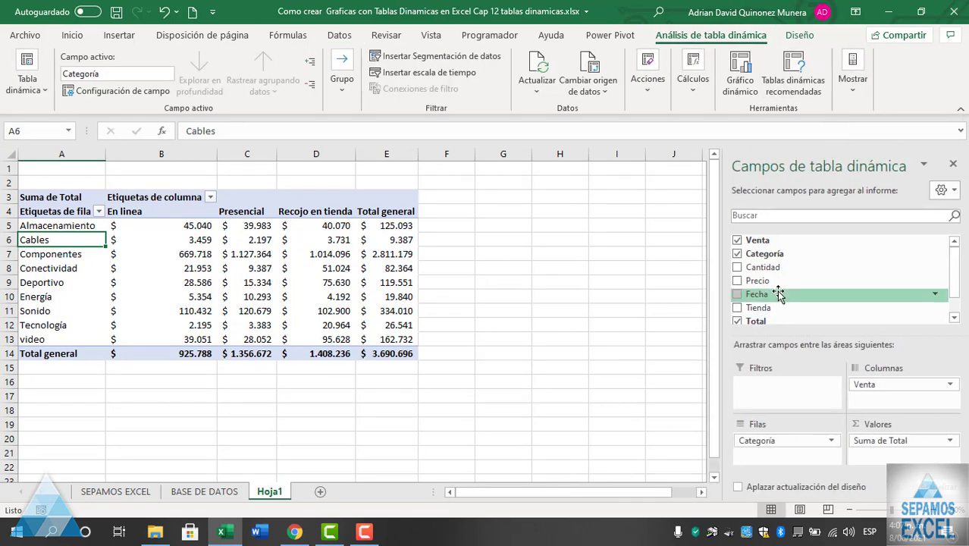
pyautogui.click(737, 240)
pyautogui.click(737, 254)
pyautogui.click(737, 321)
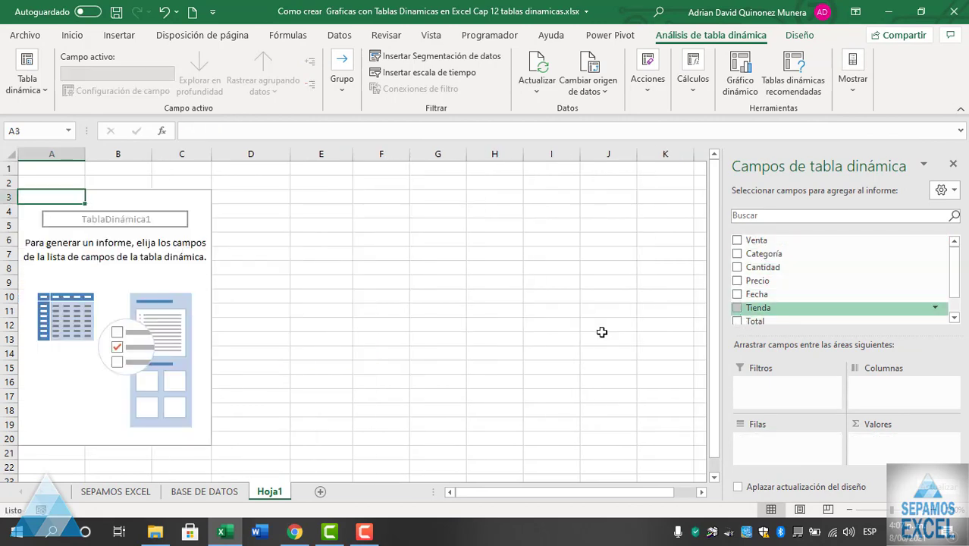
pyautogui.click(204, 492)
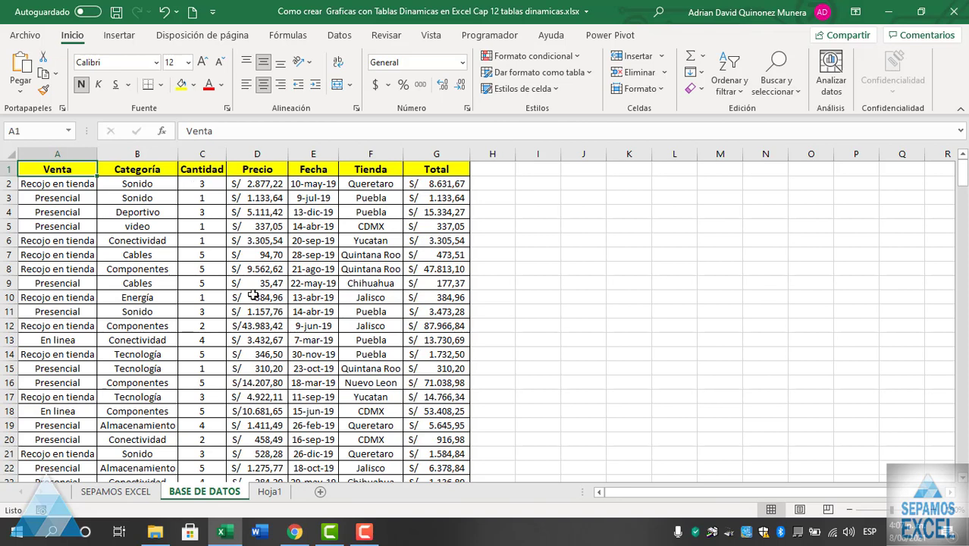
# On Hoja1, make the pivot table sum Cantidad by Categoría (total 765) and start a pivot chart.
pyautogui.click(271, 491)
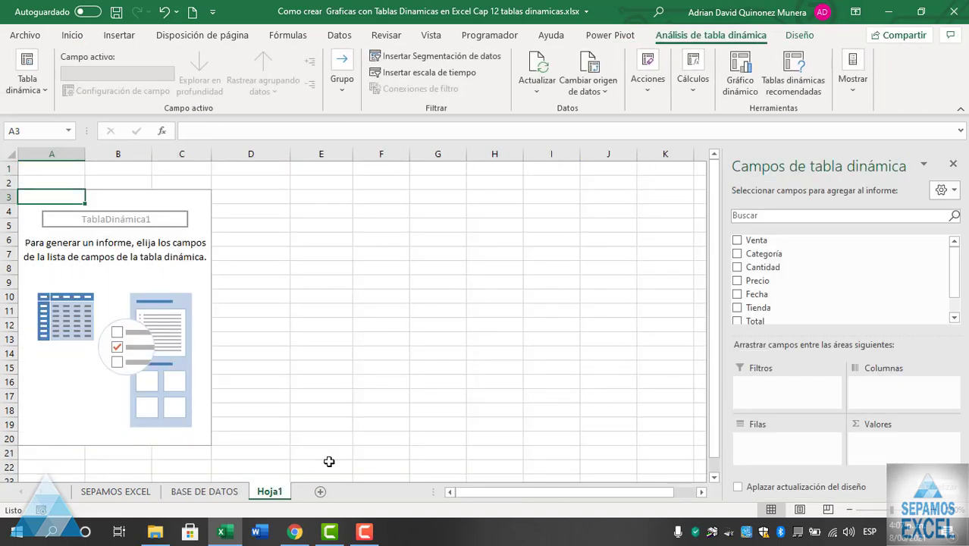
pyautogui.click(737, 254)
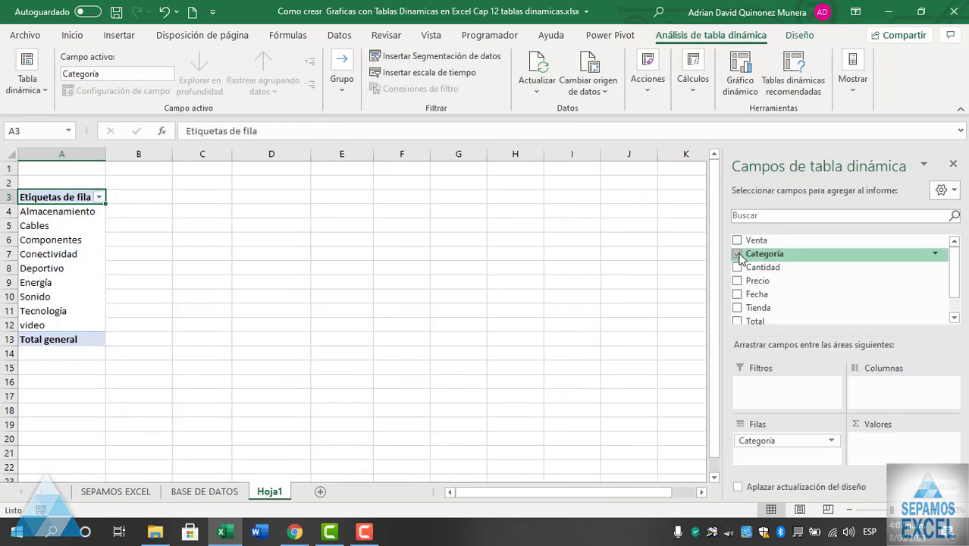
pyautogui.click(737, 267)
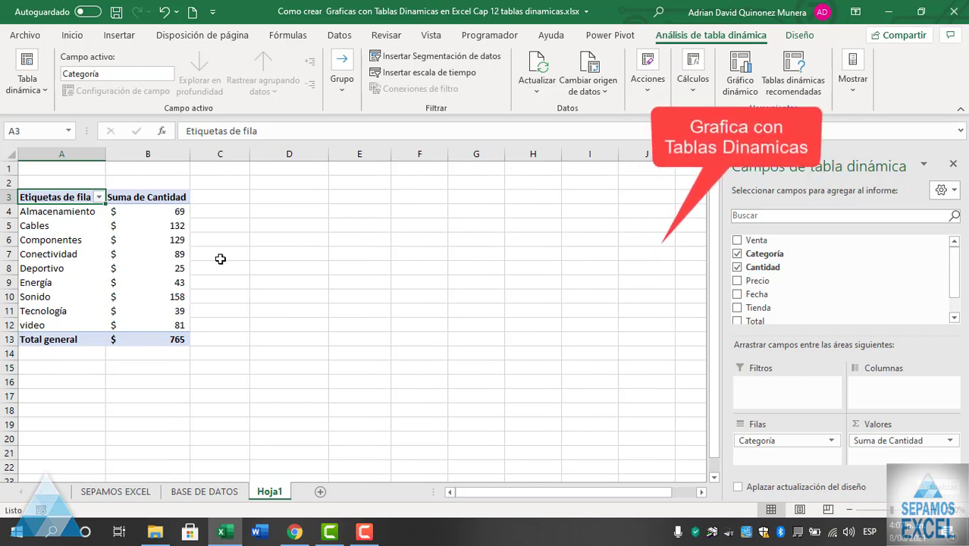
pyautogui.click(123, 251)
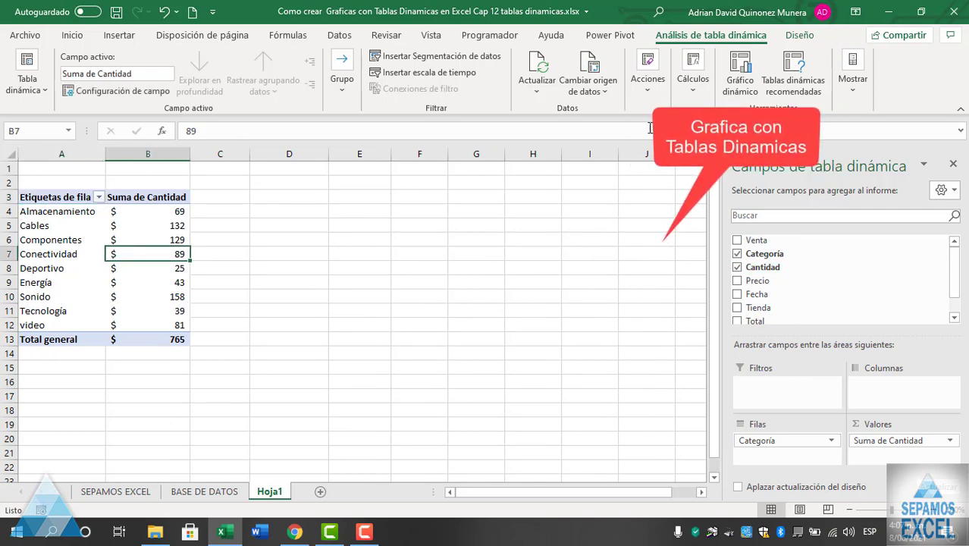
pyautogui.click(740, 85)
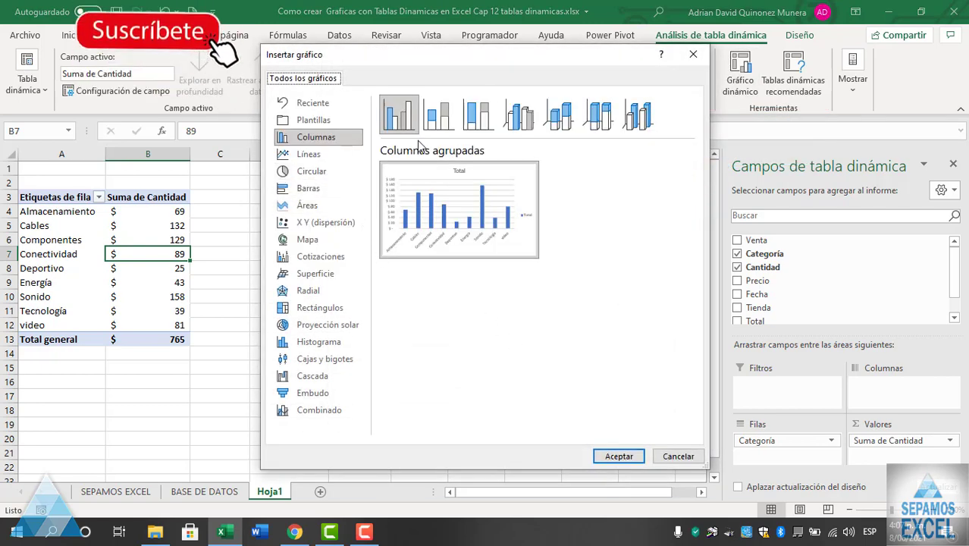
# Insert the clustered column pivot chart and stretch it across columns C to M.
pyautogui.moveTo(384, 205)
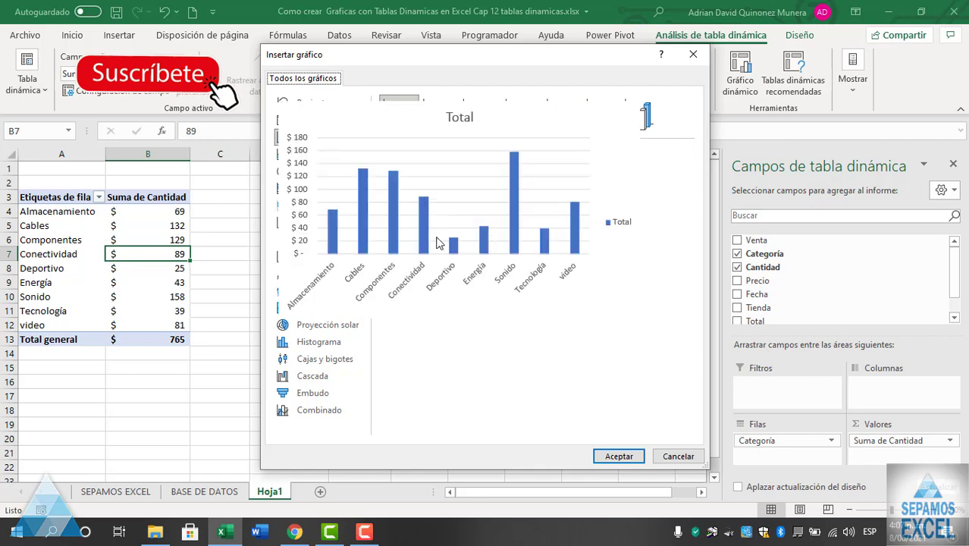
pyautogui.click(616, 455)
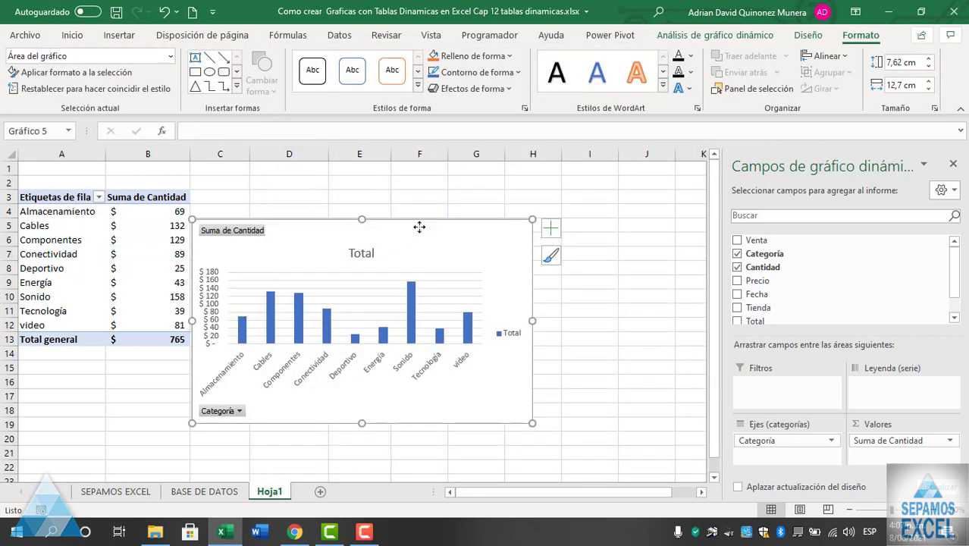
pyautogui.moveTo(590, 285); pyautogui.dragTo(695, 287)
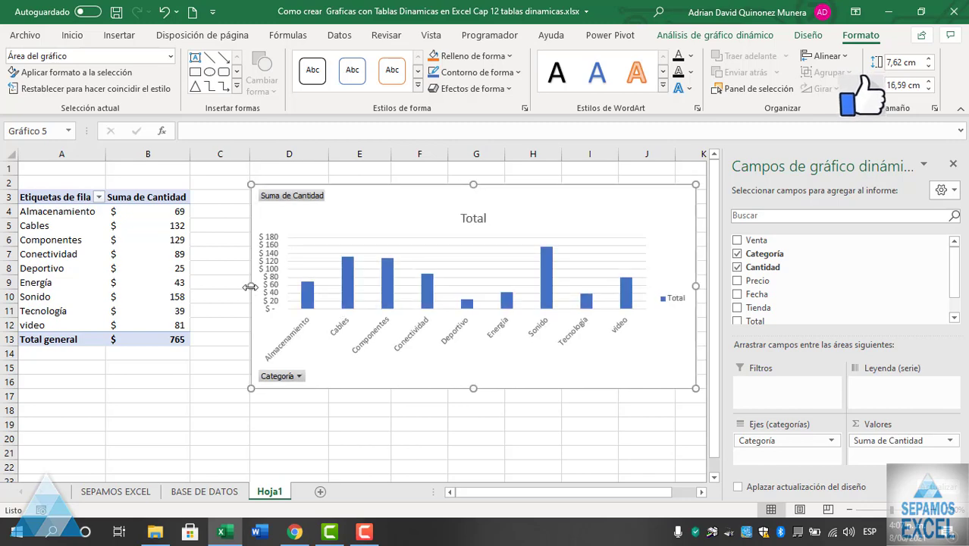
pyautogui.moveTo(251, 285); pyautogui.dragTo(194, 285)
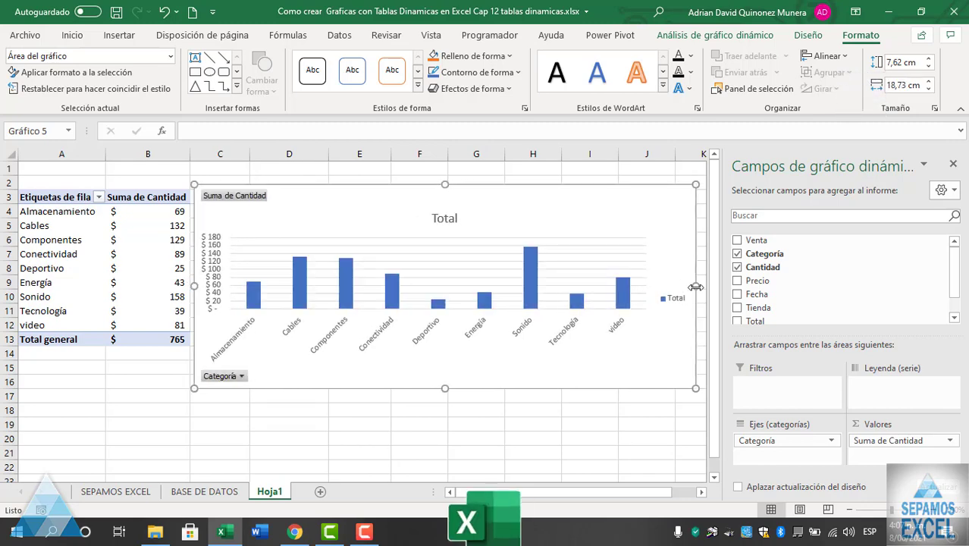
# Hide the chart field list and adjust the chart width to about 24.21 cm.
pyautogui.moveTo(696, 287); pyautogui.dragTo(709, 286)
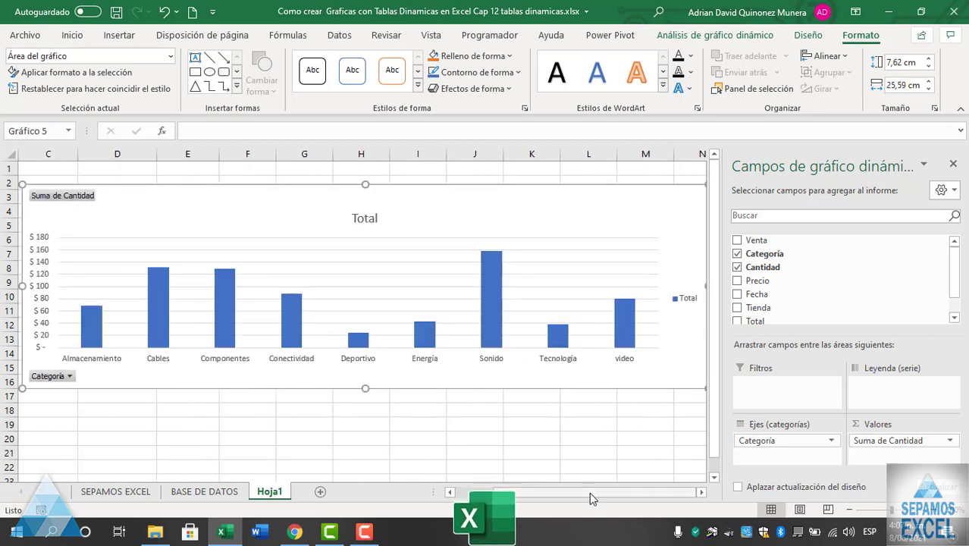
pyautogui.moveTo(589, 492); pyautogui.dragTo(524, 493)
pyautogui.click(448, 440)
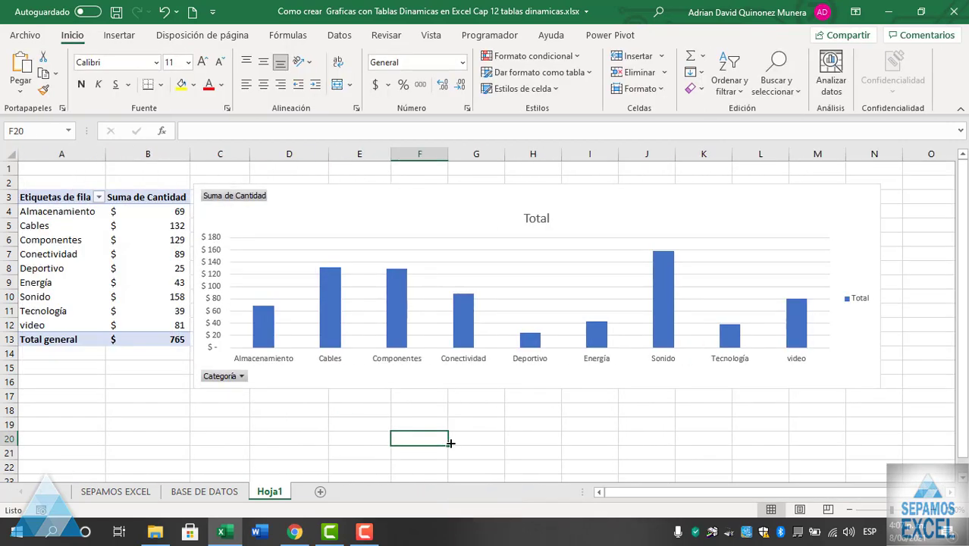
pyautogui.click(859, 259)
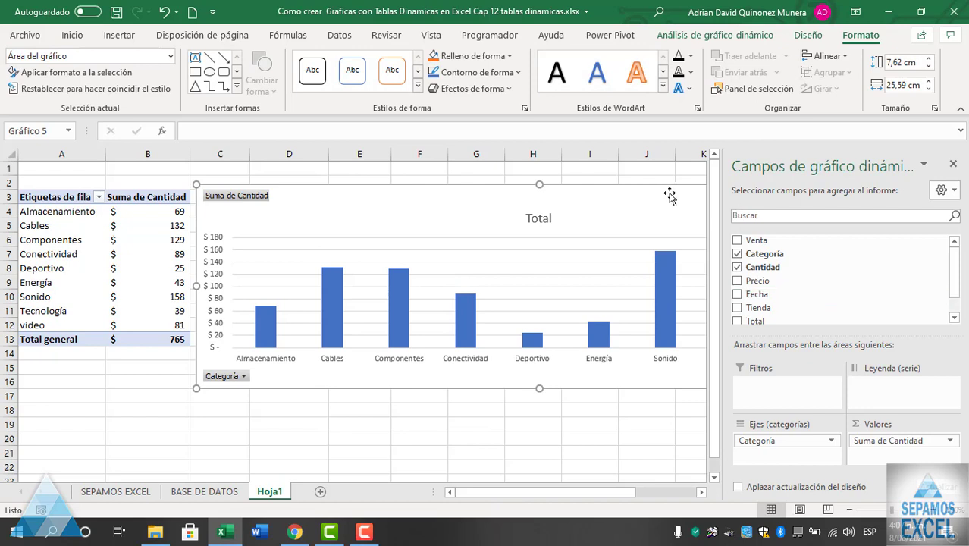
pyautogui.click(954, 164)
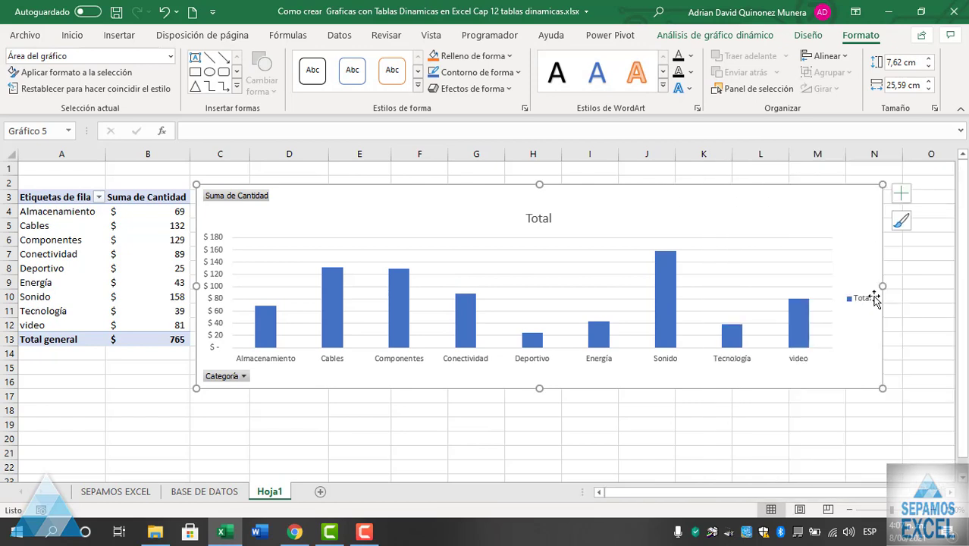
pyautogui.moveTo(882, 287); pyautogui.dragTo(845, 287)
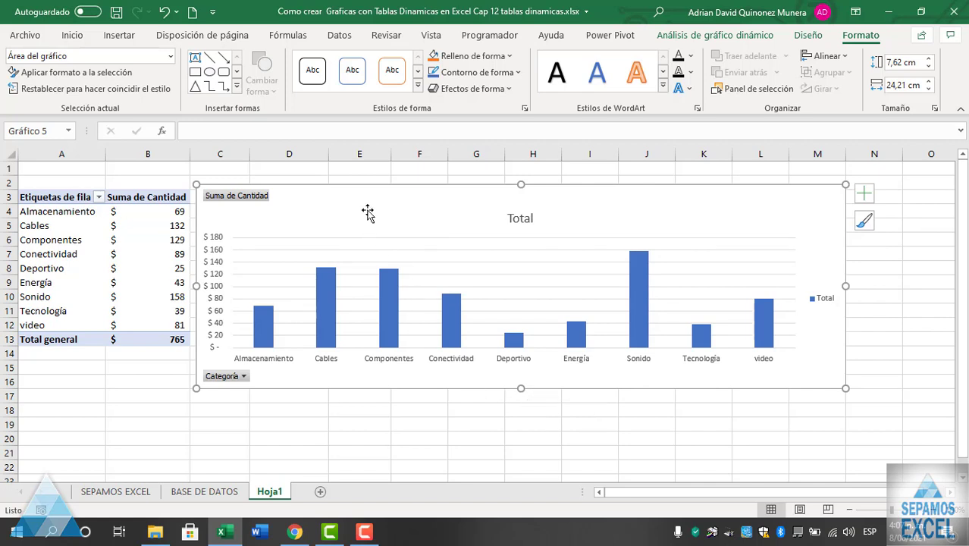
# Apply the dark chart style from the chart styles gallery.
pyautogui.click(660, 35)
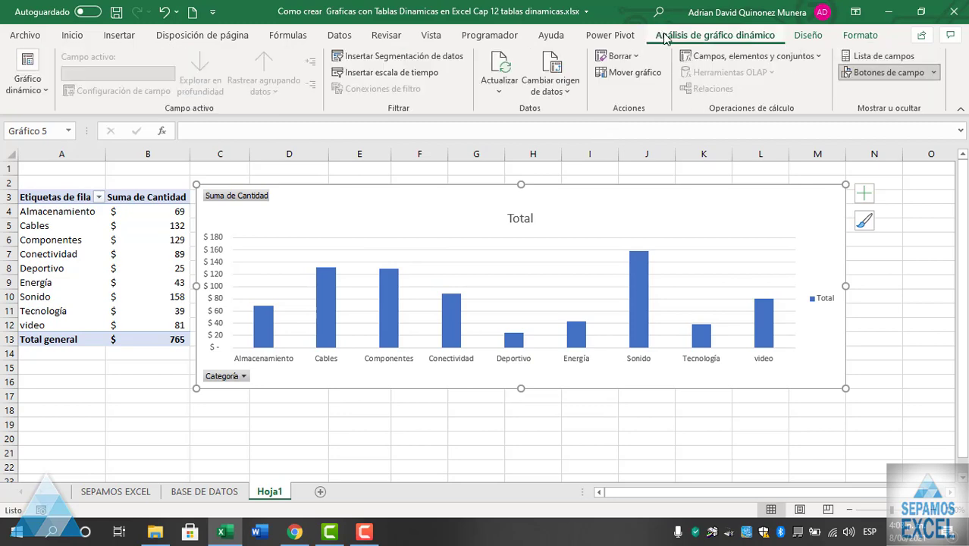
pyautogui.click(809, 35)
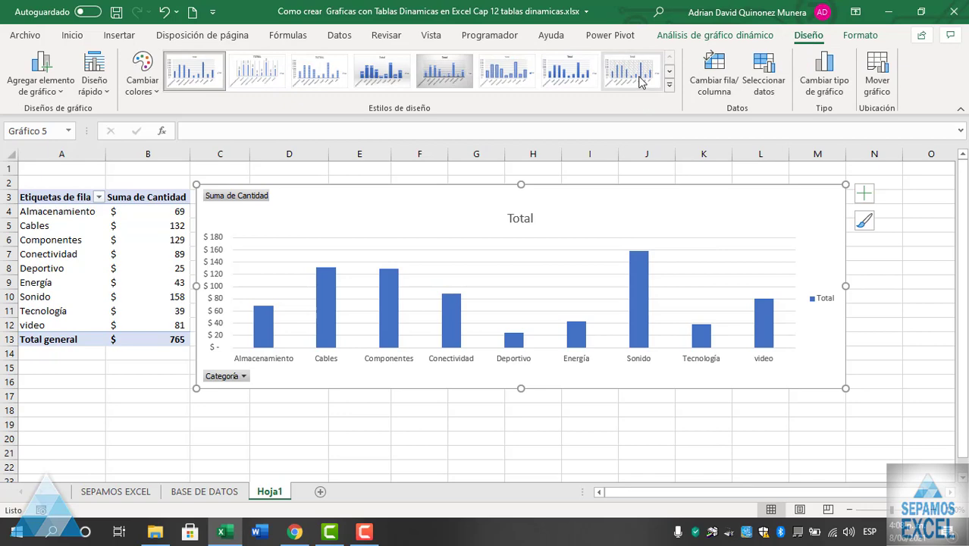
pyautogui.click(668, 85)
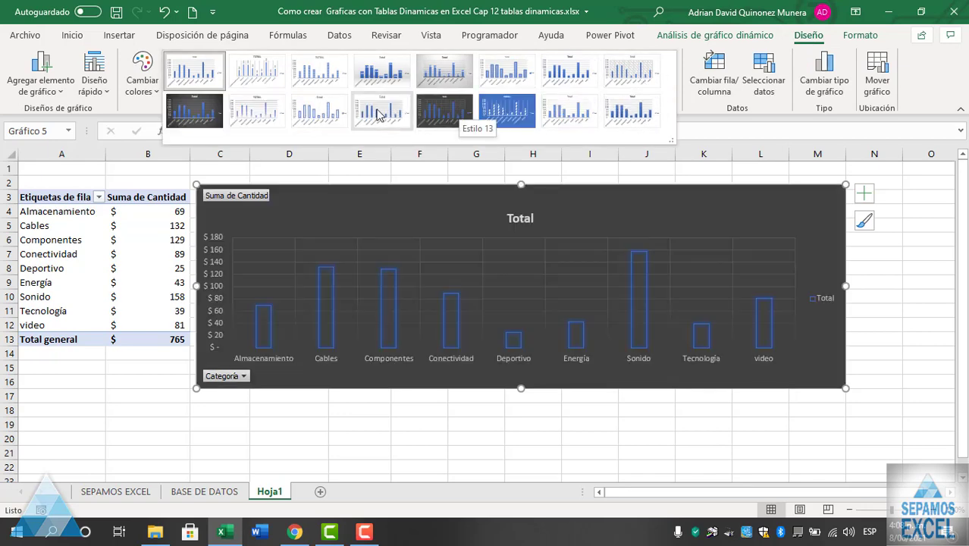
pyautogui.click(194, 119)
# Change the chart's column colours to a green colour set.
pyautogui.click(148, 84)
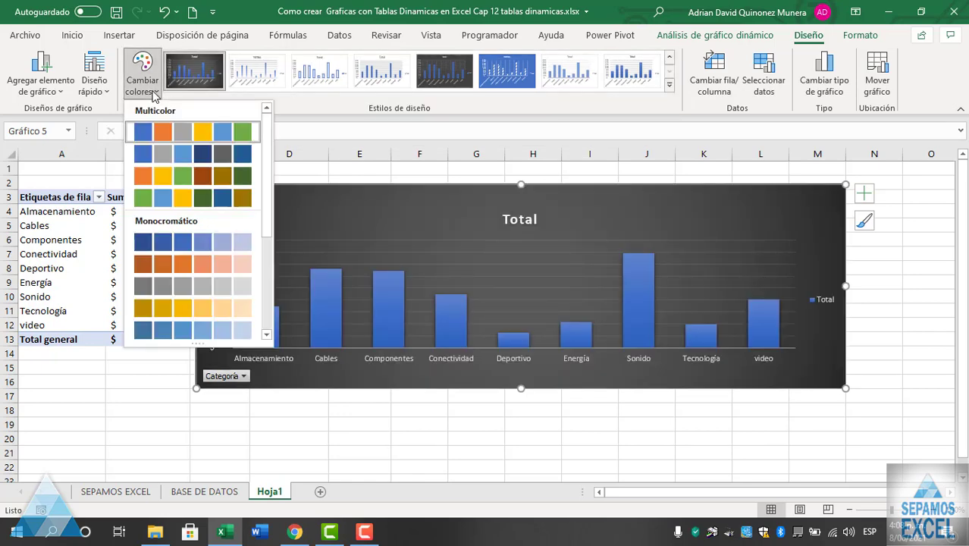
pyautogui.click(168, 158)
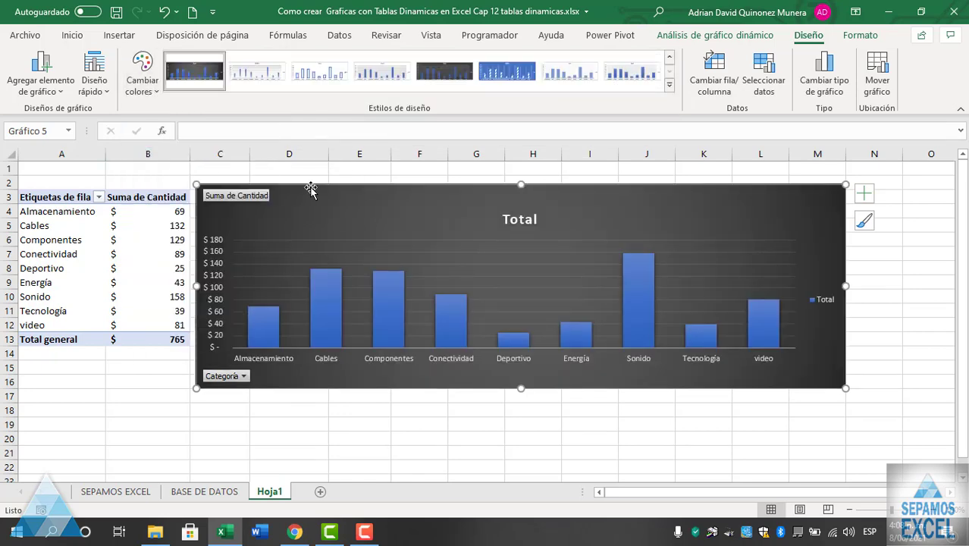
pyautogui.click(143, 75)
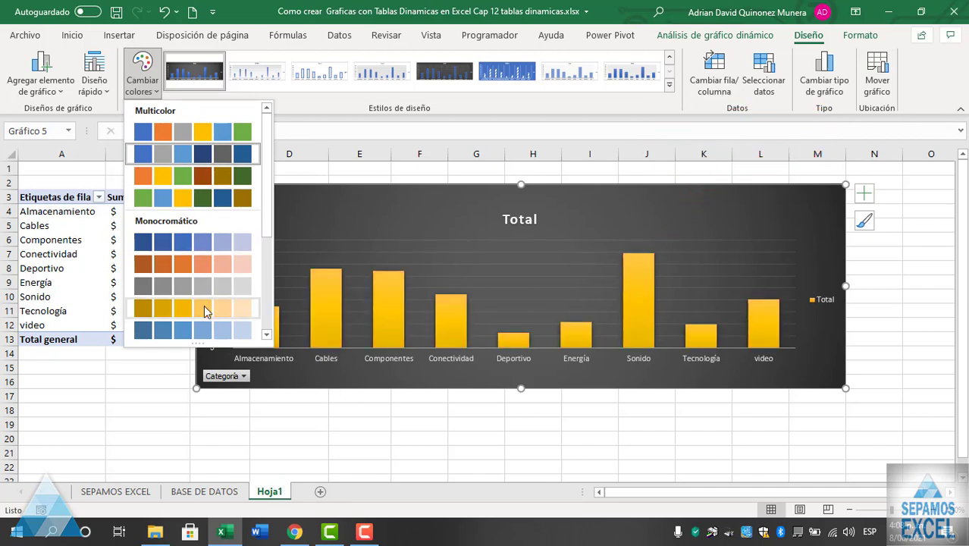
pyautogui.click(201, 199)
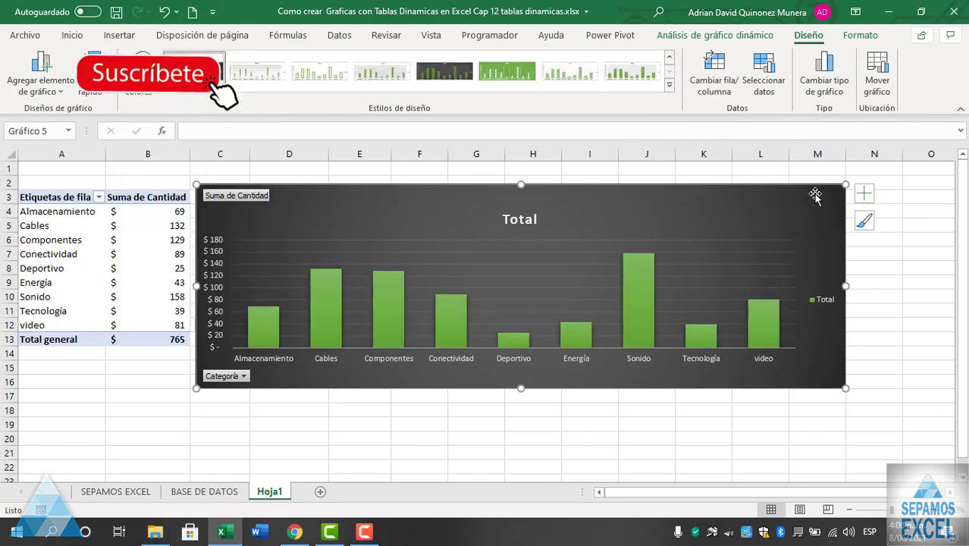
pyautogui.click(868, 196)
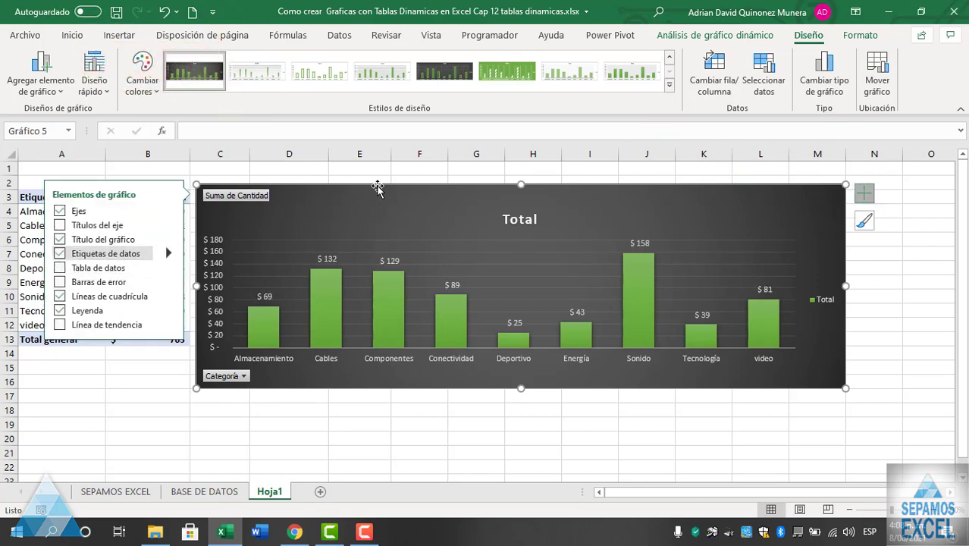
# Add data labels, narrow the chart slightly, and switch to the BASE DE DATOS sheet.
pyautogui.click(461, 169)
pyautogui.moveTo(430, 206); pyautogui.dragTo(436, 197)
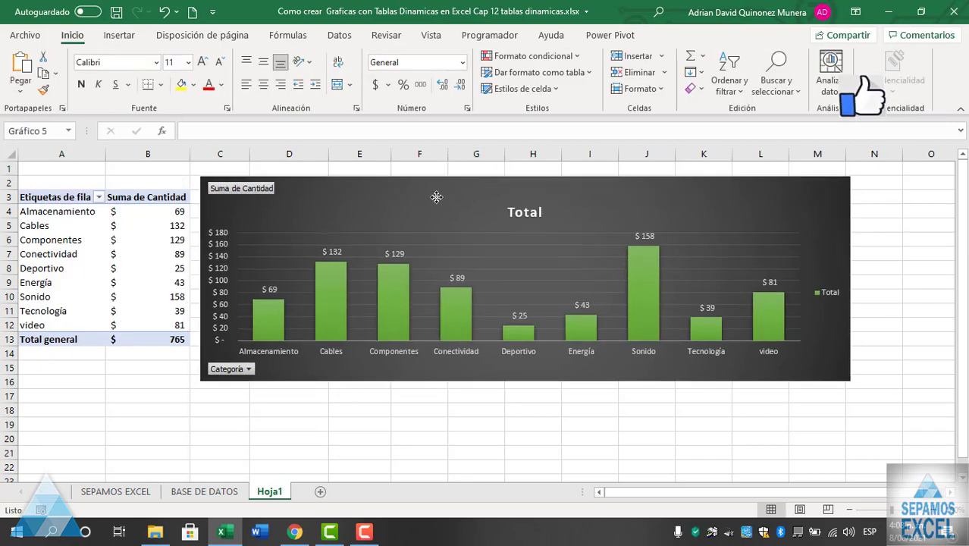
pyautogui.click(437, 197)
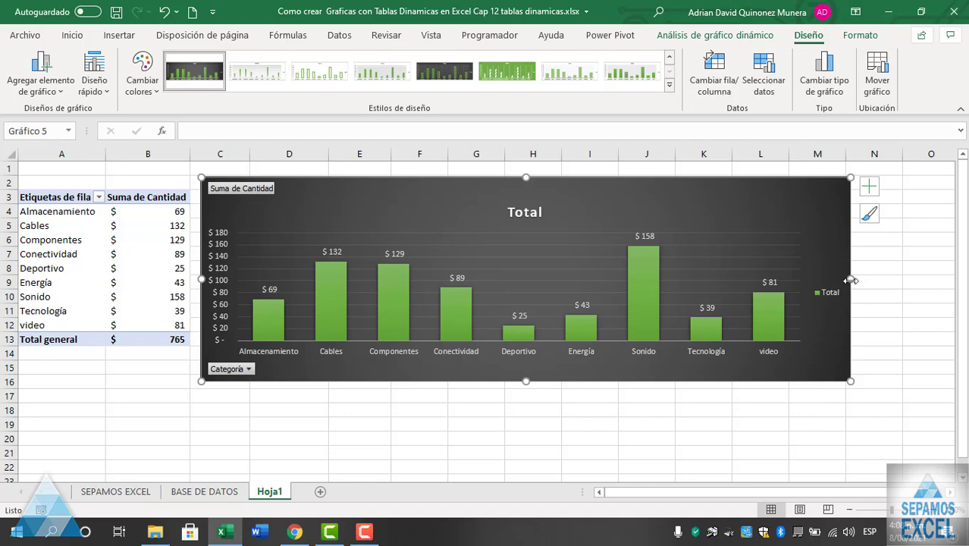
pyautogui.moveTo(850, 281)
pyautogui.mouseDown()
pyautogui.moveTo(808, 279)
pyautogui.moveTo(856, 279)
pyautogui.mouseUp()
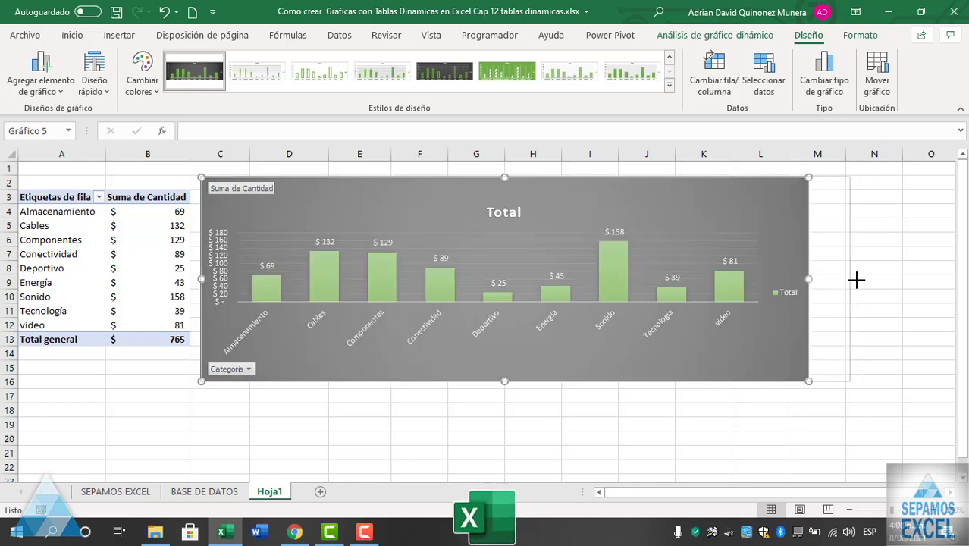
pyautogui.click(210, 494)
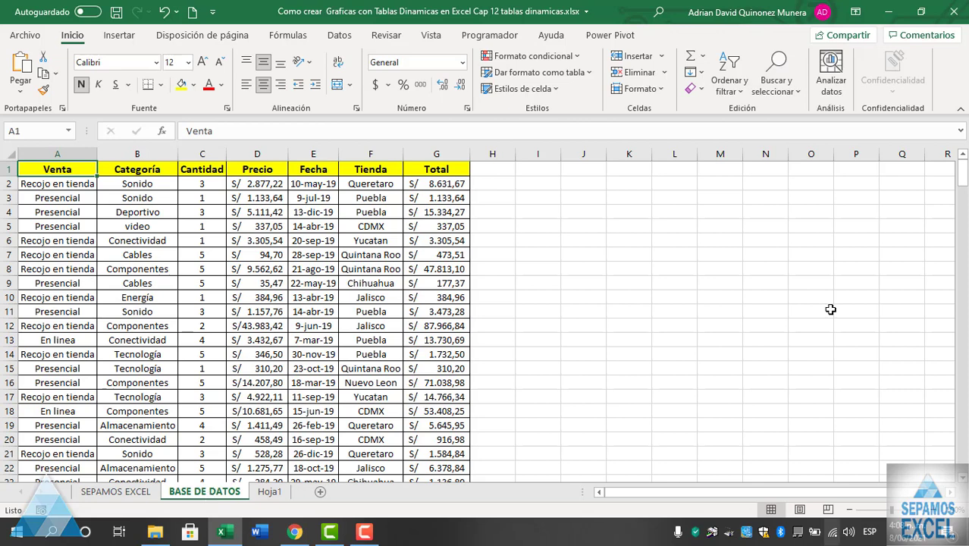
# Create a new pivot table from the sales data at Hoja1!$A$19.
pyautogui.click(118, 36)
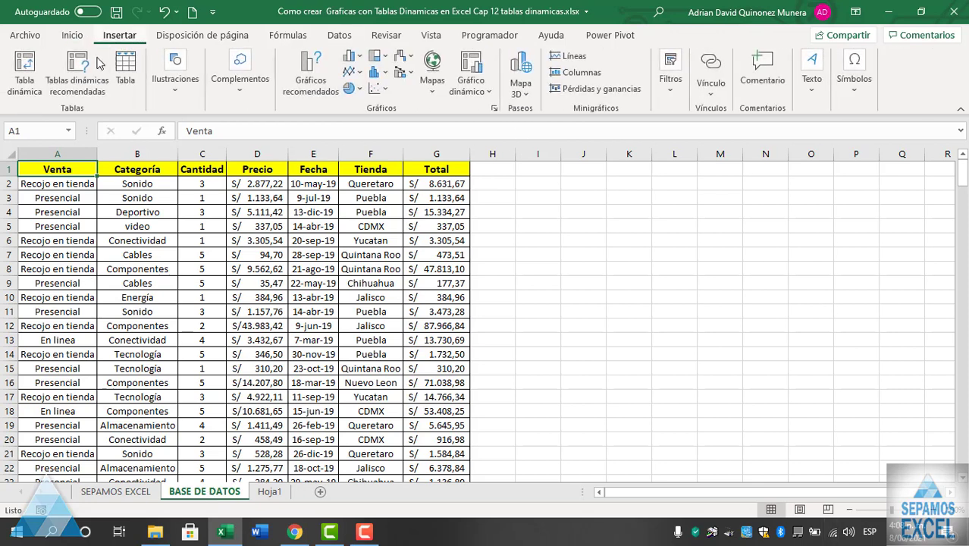
pyautogui.click(25, 72)
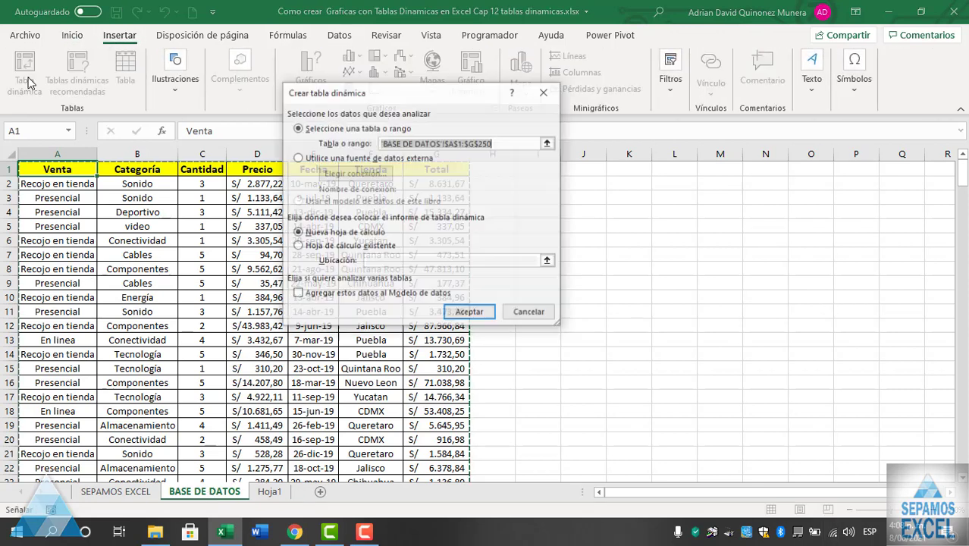
pyautogui.click(297, 247)
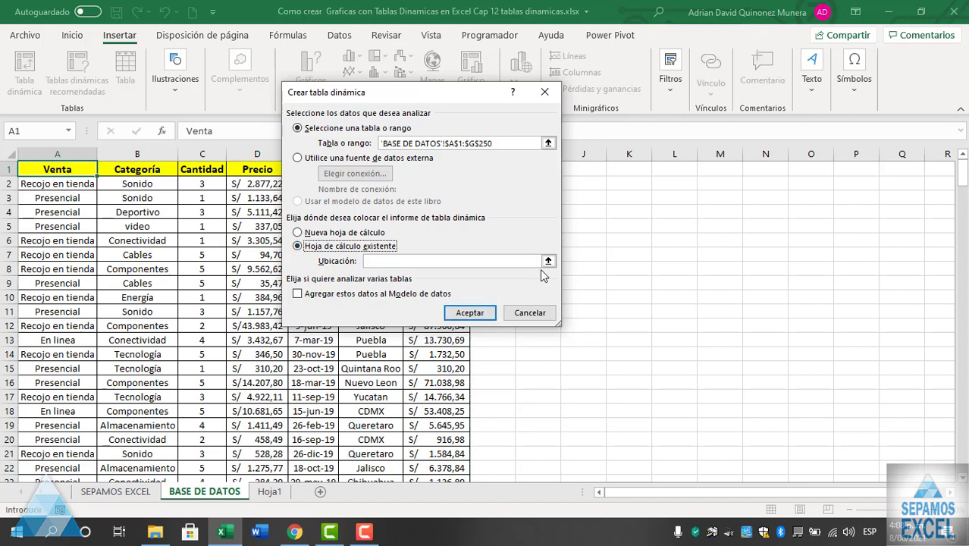
pyautogui.click(547, 260)
pyautogui.click(270, 491)
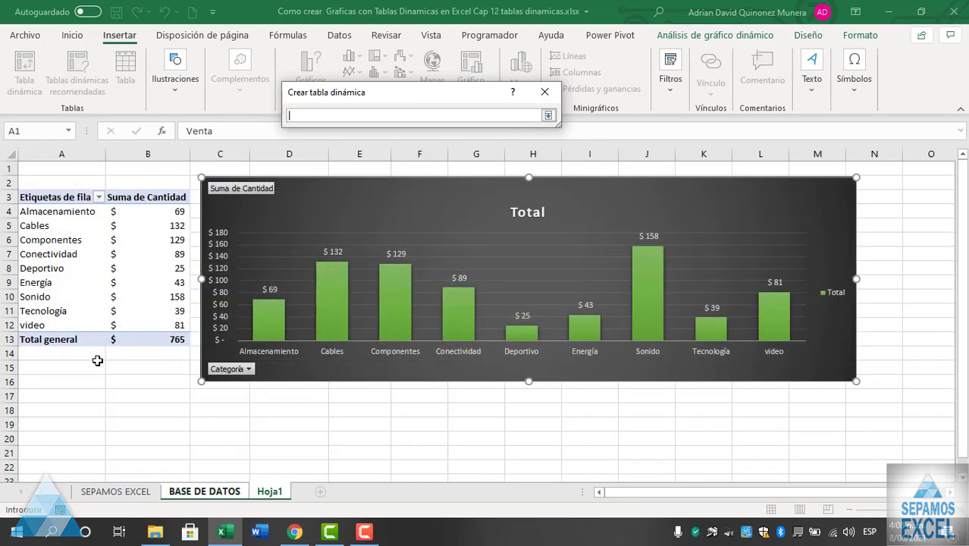
pyautogui.scroll(-1, 71, 365)
pyautogui.click(56, 380)
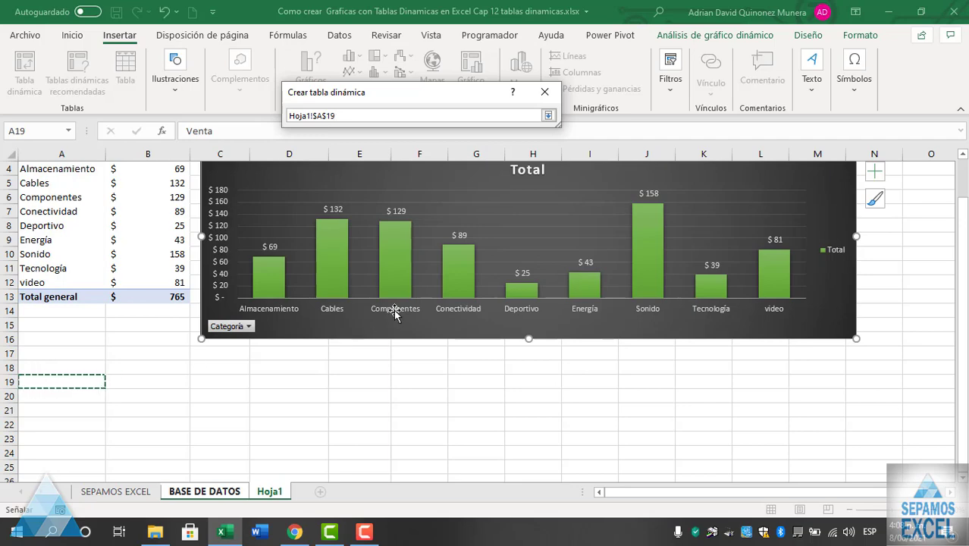
pyautogui.click(547, 116)
pyautogui.click(523, 313)
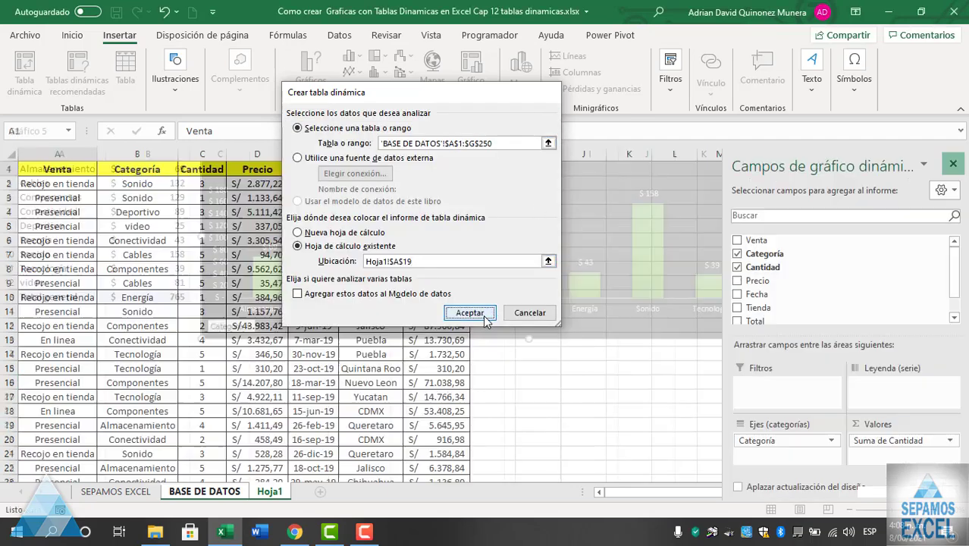
# Count Venta by sales channel: En linea 71, Presencial 87, Recojo en tienda 91.
pyautogui.scroll(-2, 425, 392)
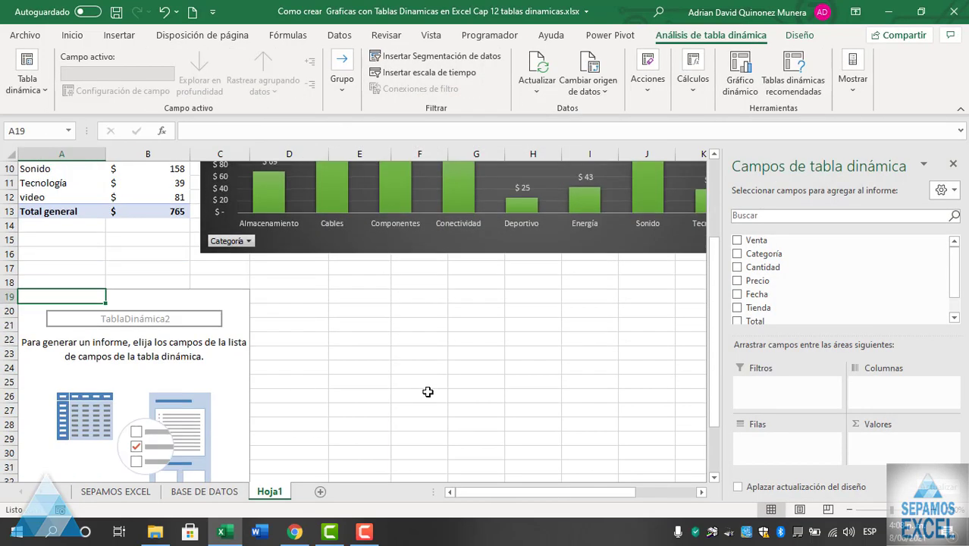
pyautogui.scroll(-2, 429, 380)
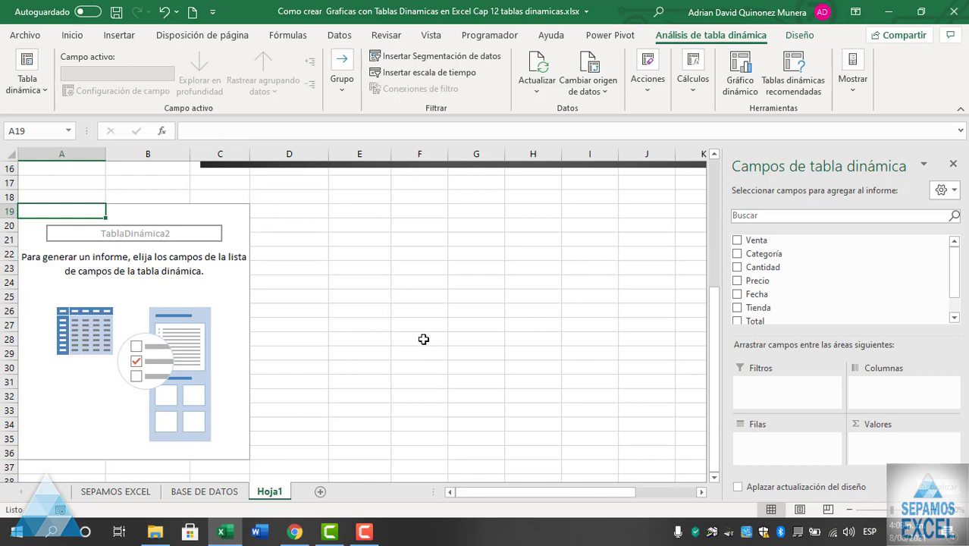
pyautogui.click(740, 241)
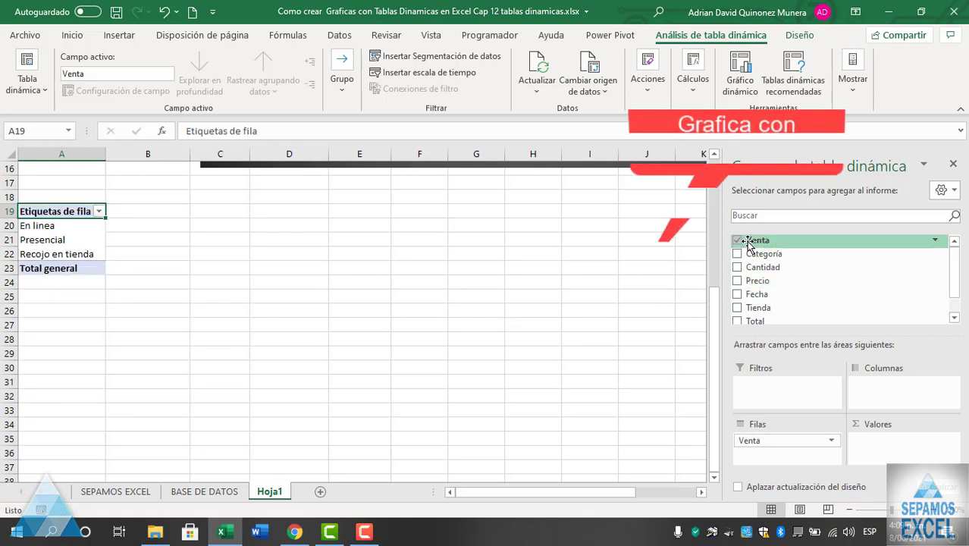
pyautogui.moveTo(755, 240); pyautogui.dragTo(882, 446)
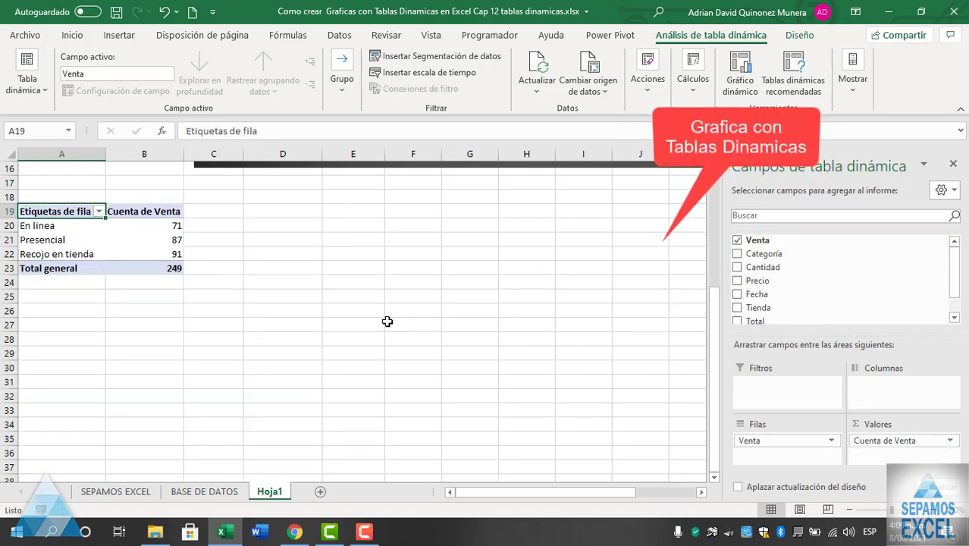
pyautogui.scroll(1, 387, 321)
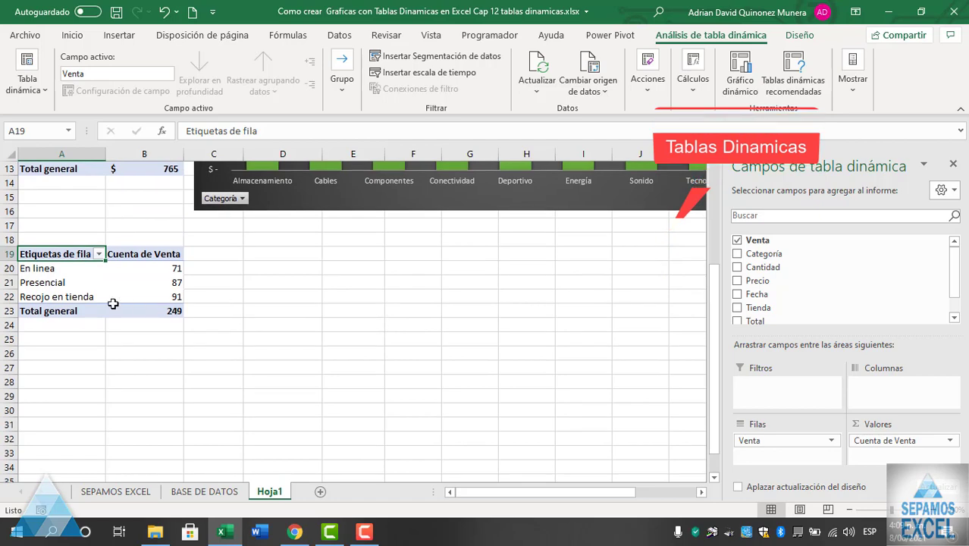
pyautogui.click(98, 284)
pyautogui.click(338, 296)
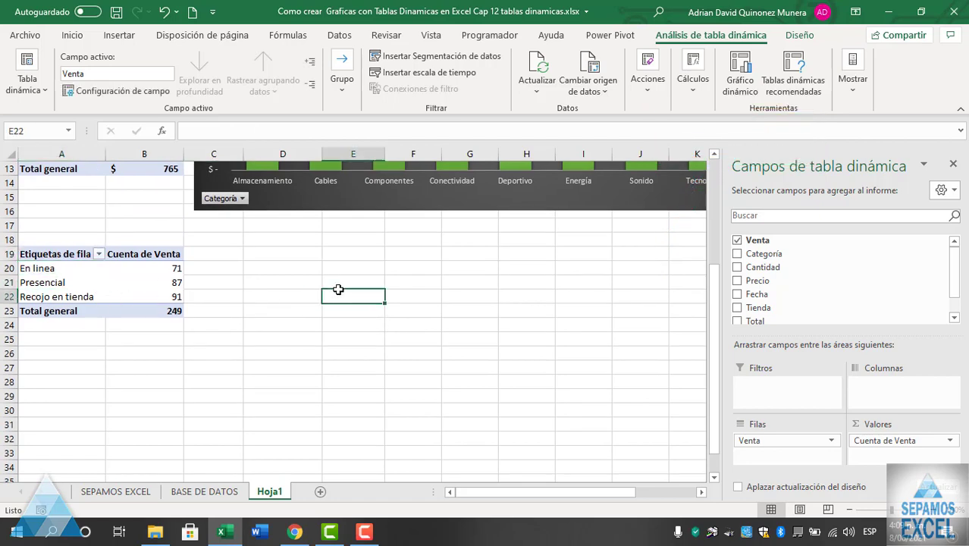
pyautogui.click(173, 292)
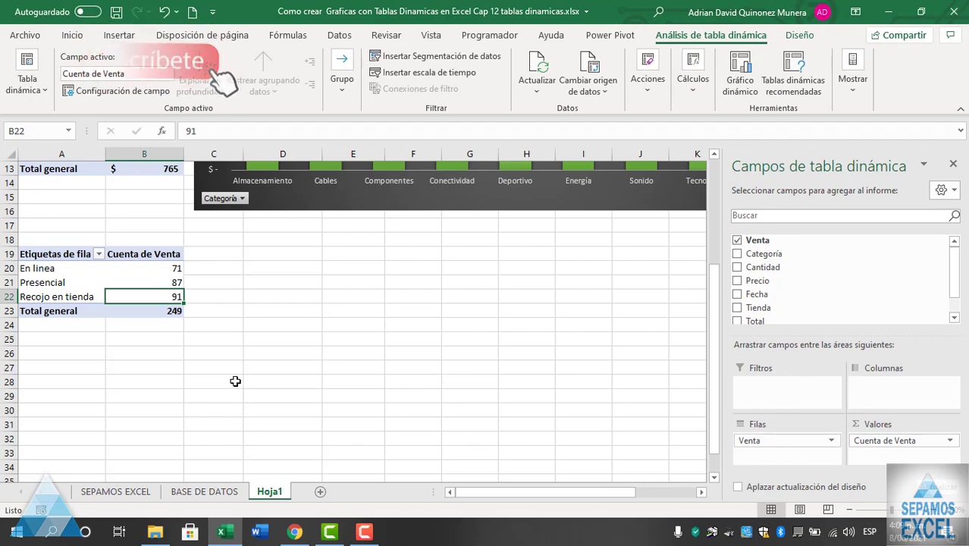
# Reselect the Presencial count cell B21 in the channel pivot.
pyautogui.scroll(1, 246, 312)
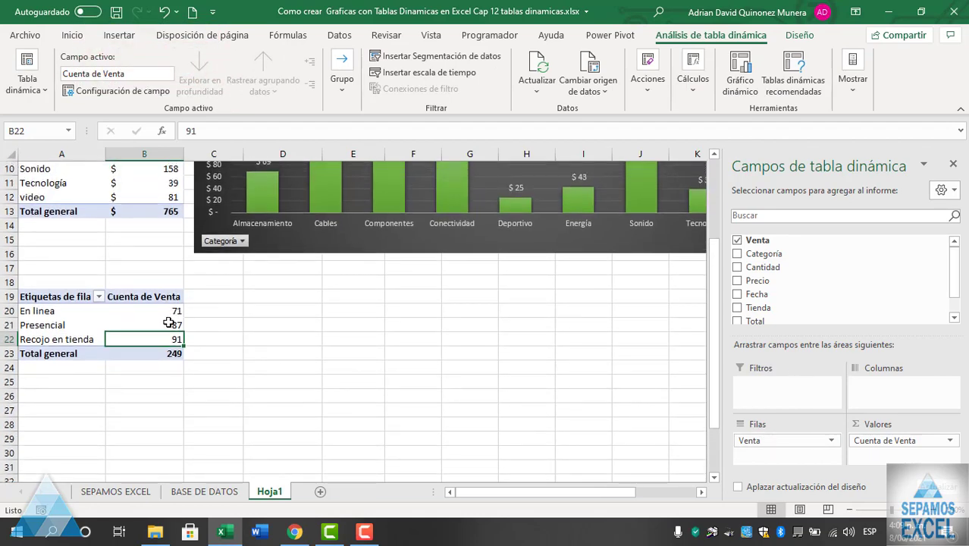
pyautogui.click(265, 321)
pyautogui.scroll(-1, 258, 318)
pyautogui.click(137, 282)
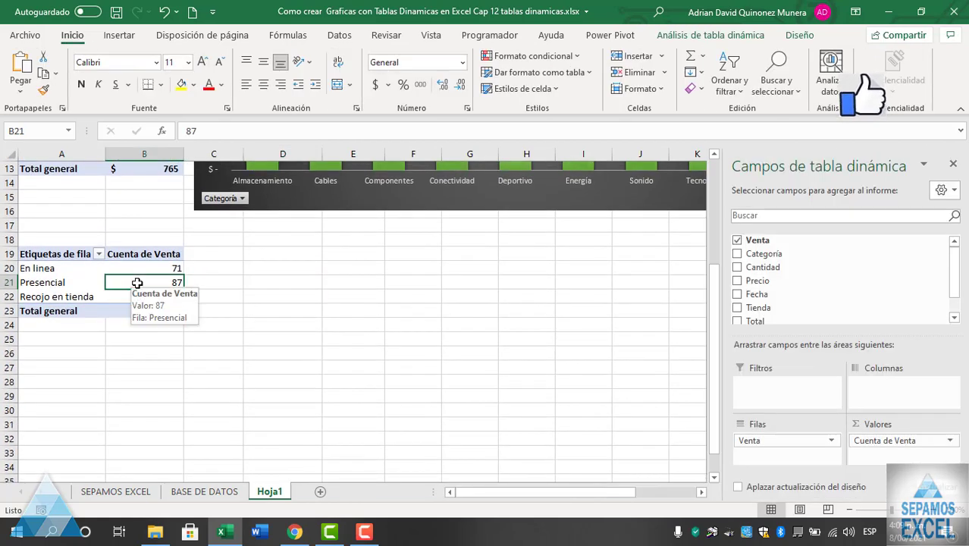
pyautogui.click(702, 36)
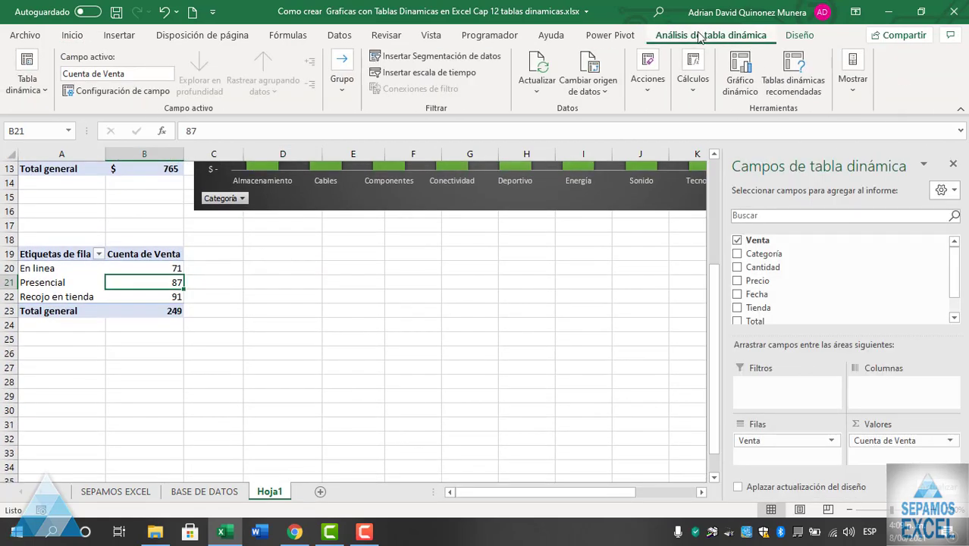
# Insert a pie pivot chart of the sales-channel counts.
pyautogui.click(742, 75)
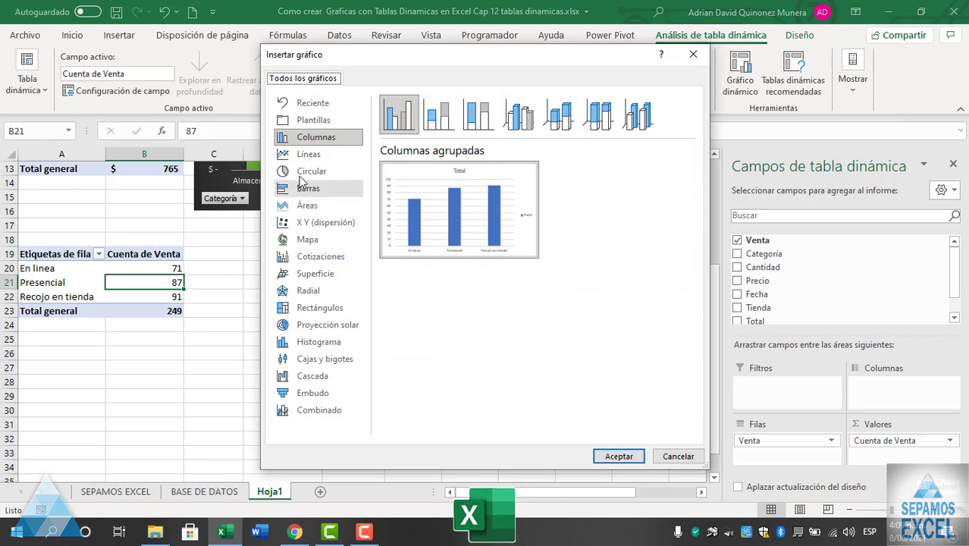
pyautogui.click(311, 170)
pyautogui.click(616, 456)
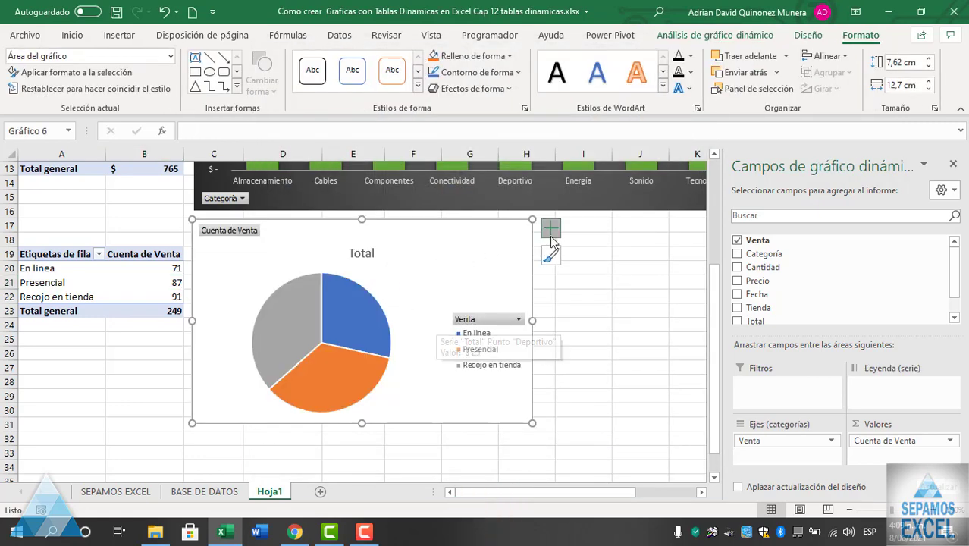
# Add data labels to the pie at the outside end, showing 71, 87 and 91.
pyautogui.click(550, 228)
pyautogui.click(585, 260)
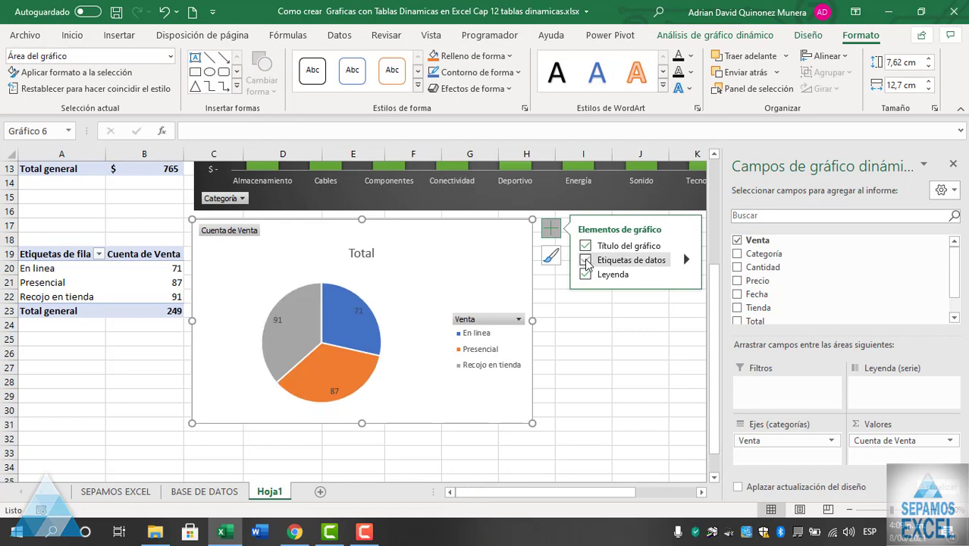
pyautogui.click(685, 259)
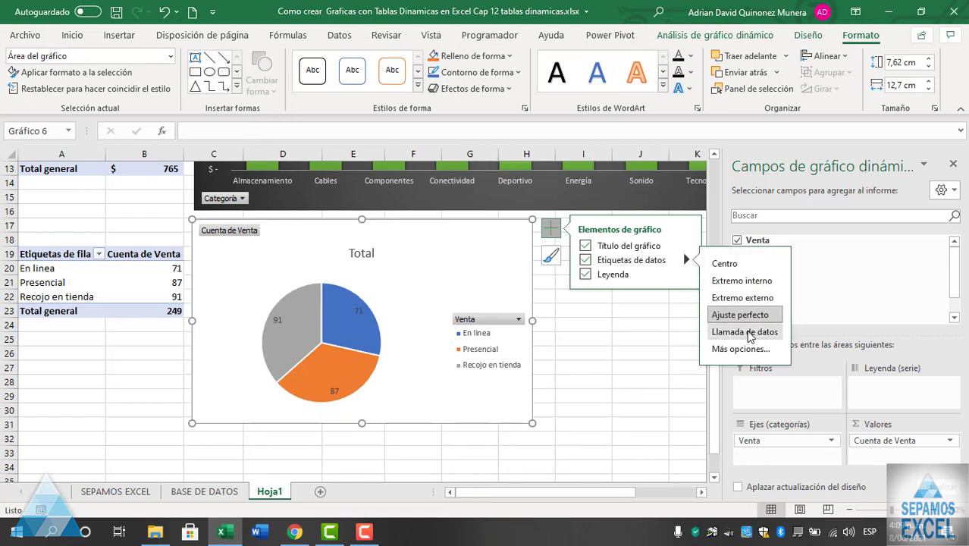
pyautogui.click(742, 297)
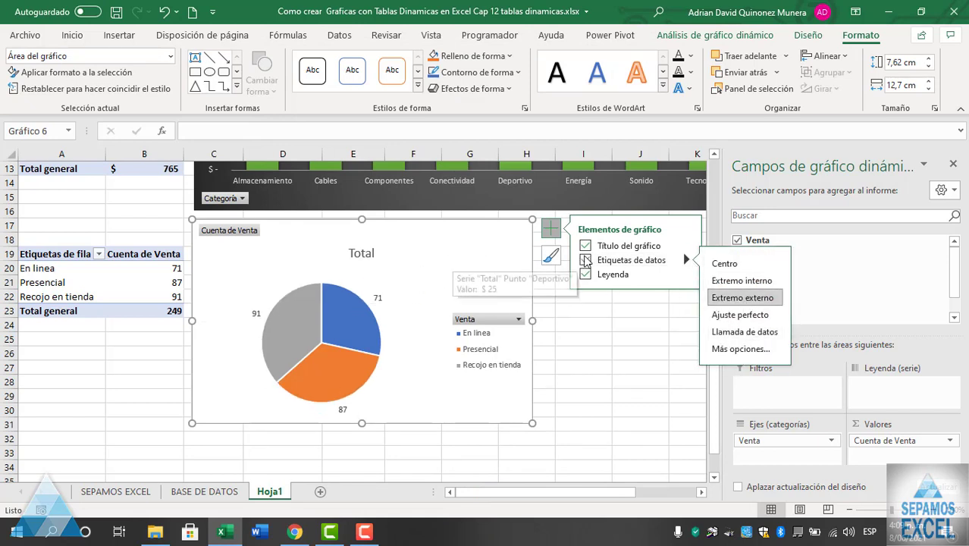
pyautogui.click(630, 357)
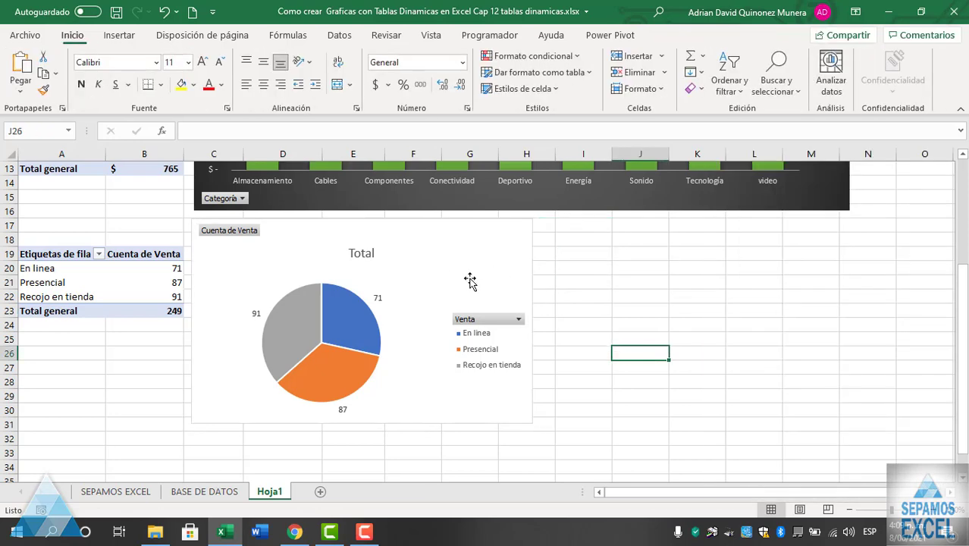
# Move the pie chart right and autofit column B to the Suma de Cantidad header.
pyautogui.moveTo(460, 273); pyautogui.dragTo(523, 270)
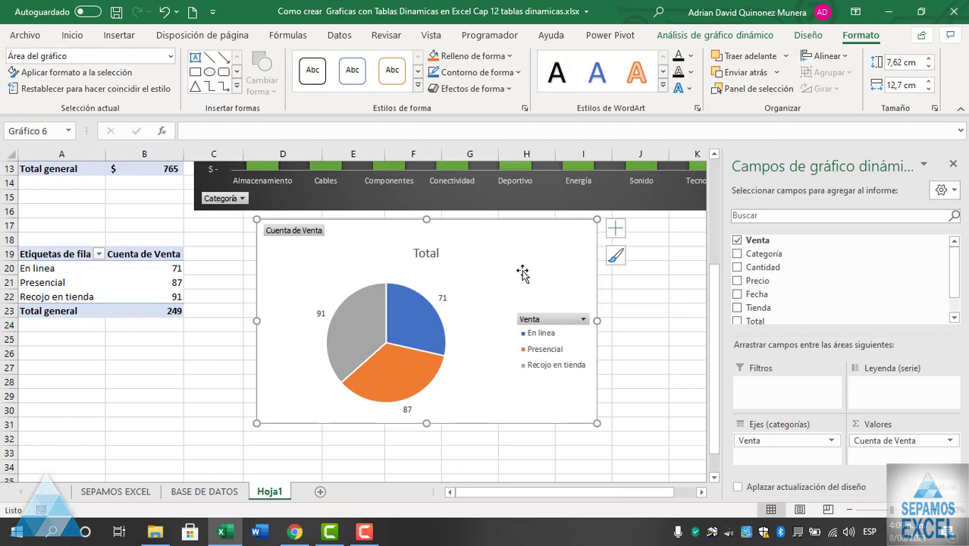
pyautogui.scroll(2, 523, 273)
pyautogui.scroll(2, 351, 254)
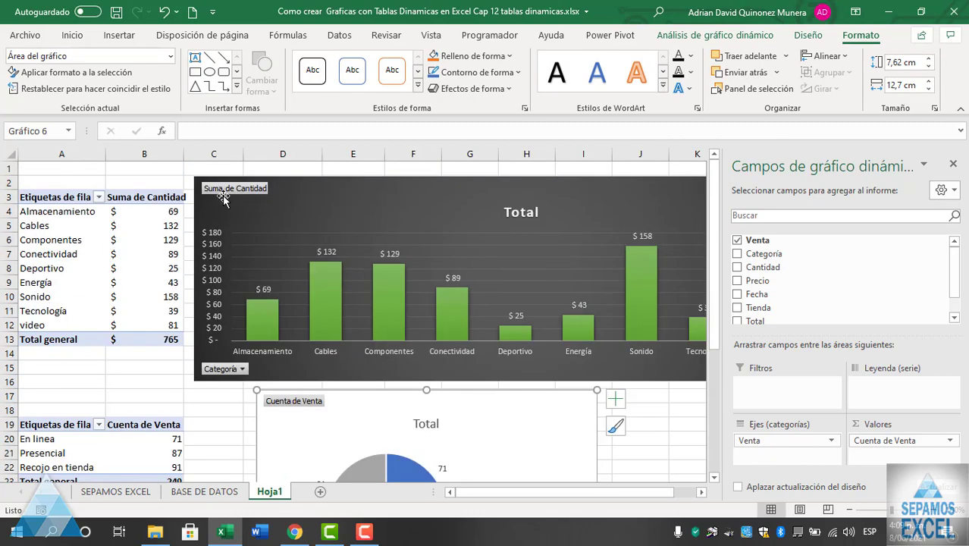
pyautogui.click(166, 171)
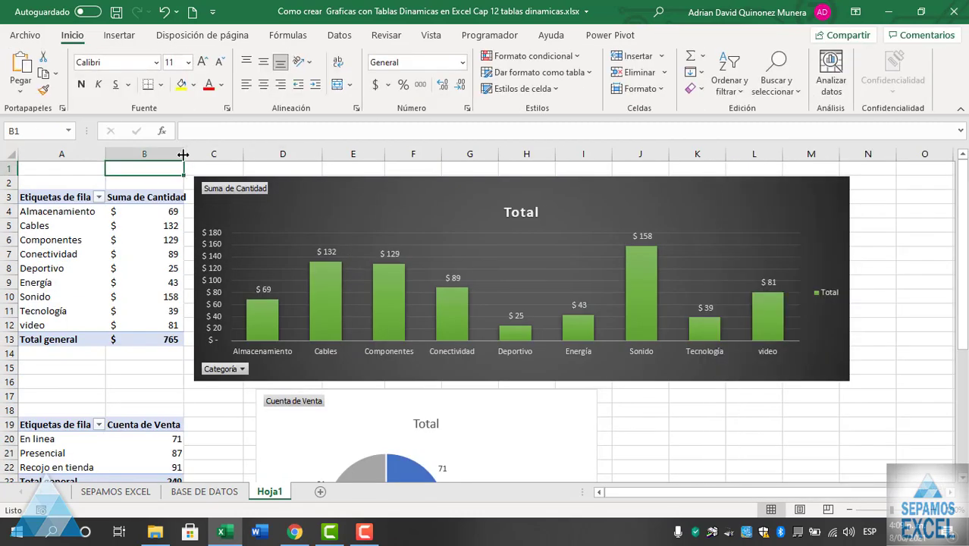
pyautogui.doubleClick(182, 155)
# Select the category labels A4:A12 and the Presencial label in A21.
pyautogui.scroll(-3, 182, 262)
pyautogui.scroll(-3, 180, 265)
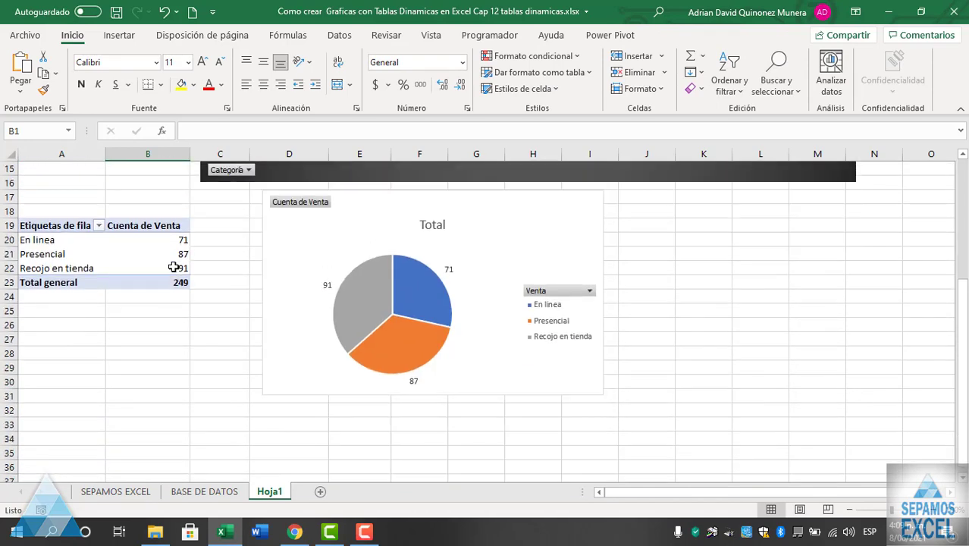
pyautogui.scroll(6, 178, 265)
pyautogui.scroll(-2, 174, 265)
pyautogui.scroll(2, 172, 263)
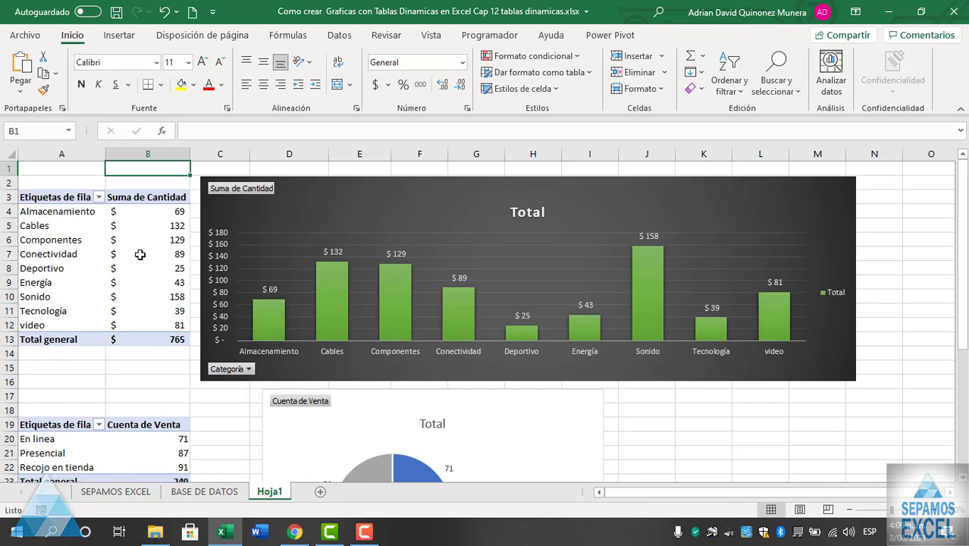
pyautogui.click(140, 254)
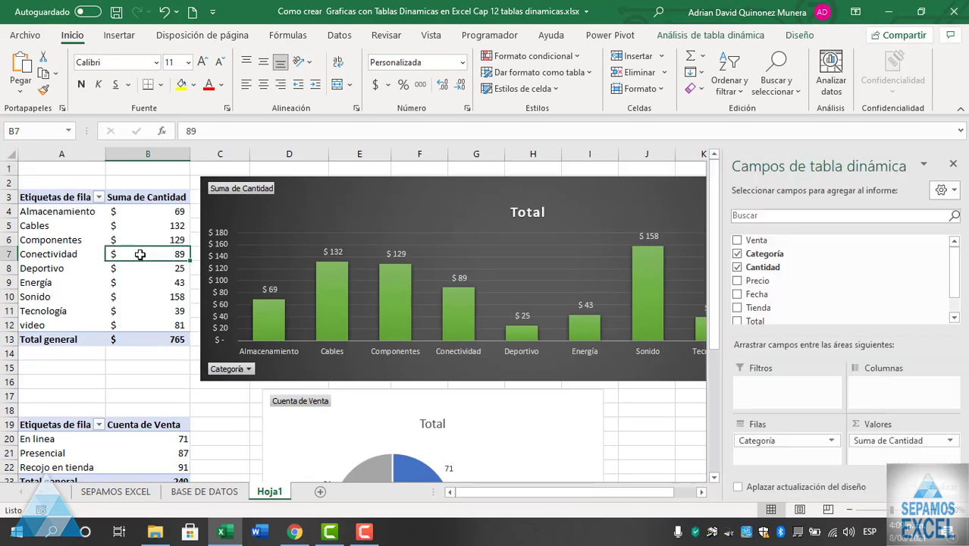
pyautogui.click(73, 218)
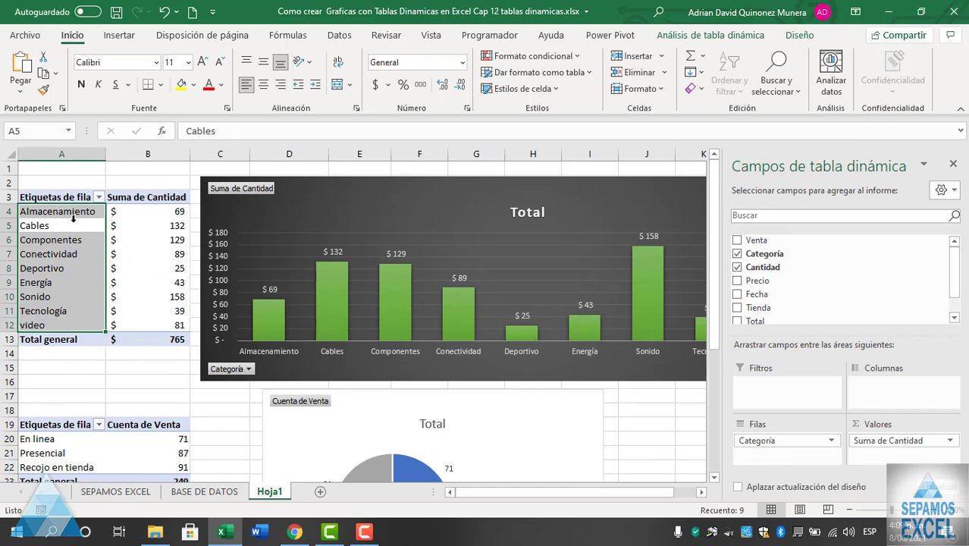
pyautogui.scroll(-3, 73, 218)
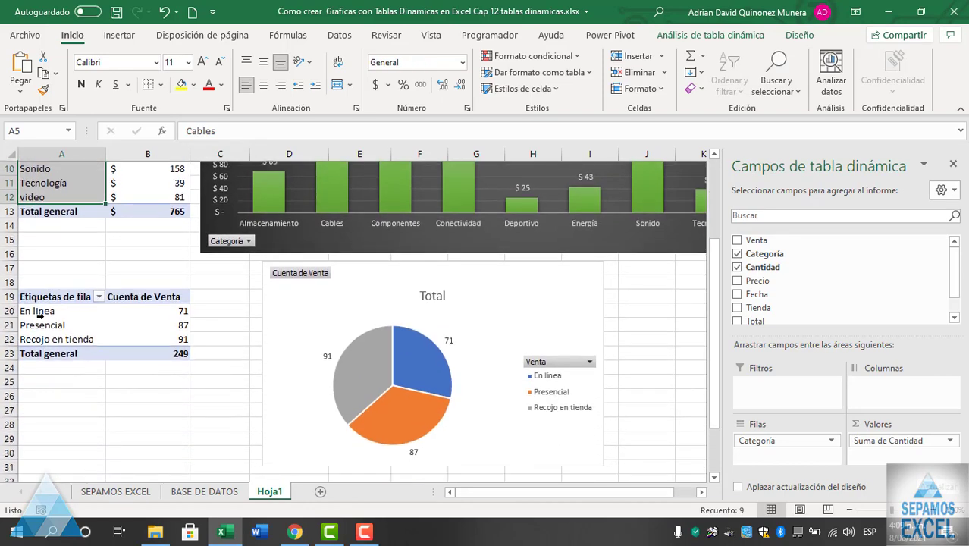
pyautogui.click(39, 322)
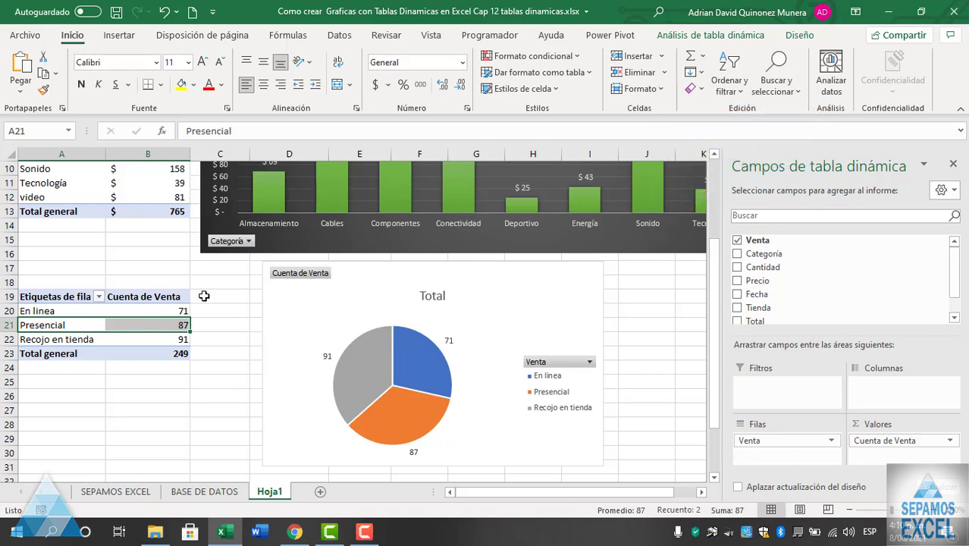
# Shrink the sales-channel pie chart and shift it slightly left.
pyautogui.scroll(3, 204, 295)
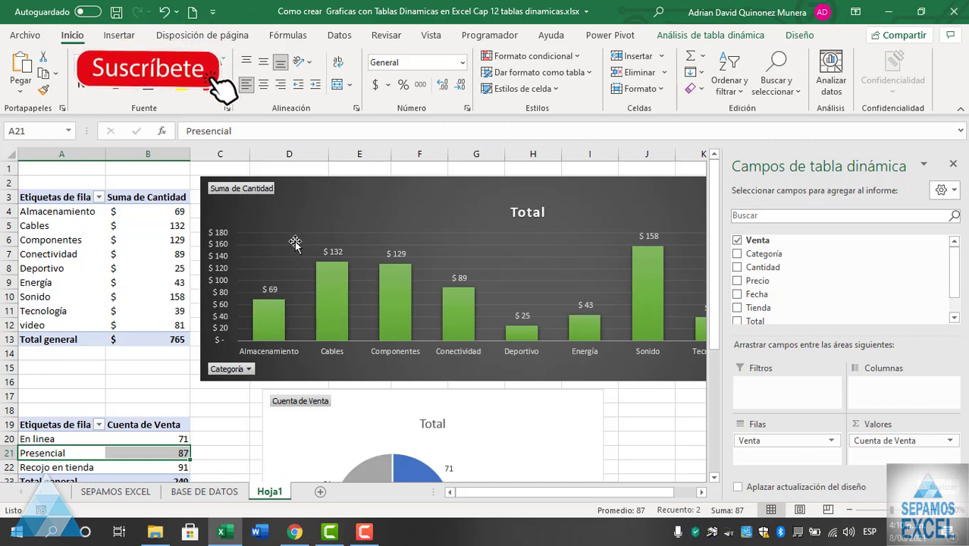
pyautogui.scroll(-2, 294, 241)
pyautogui.scroll(-2, 288, 242)
pyautogui.scroll(-2, 273, 247)
pyautogui.scroll(-1, 250, 250)
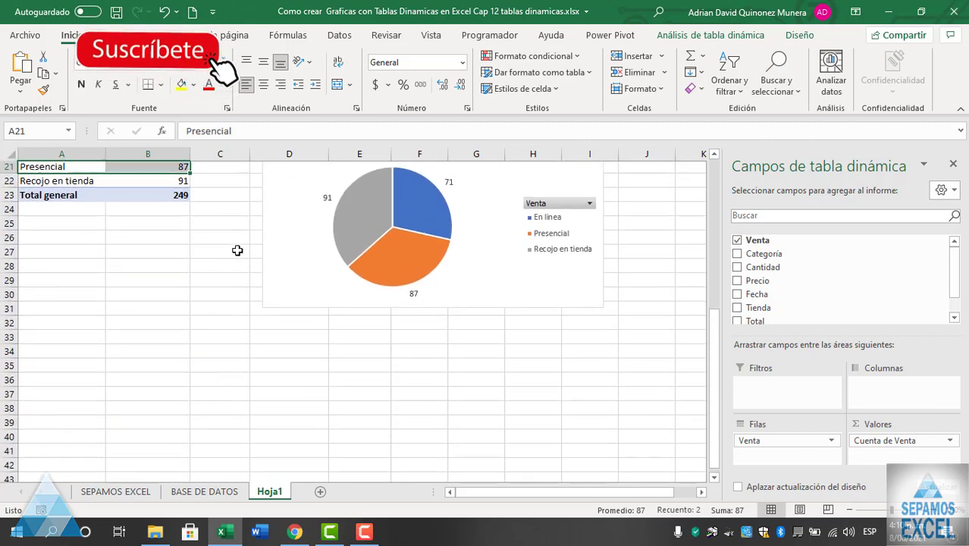
pyautogui.scroll(1, 237, 250)
pyautogui.scroll(1, 235, 251)
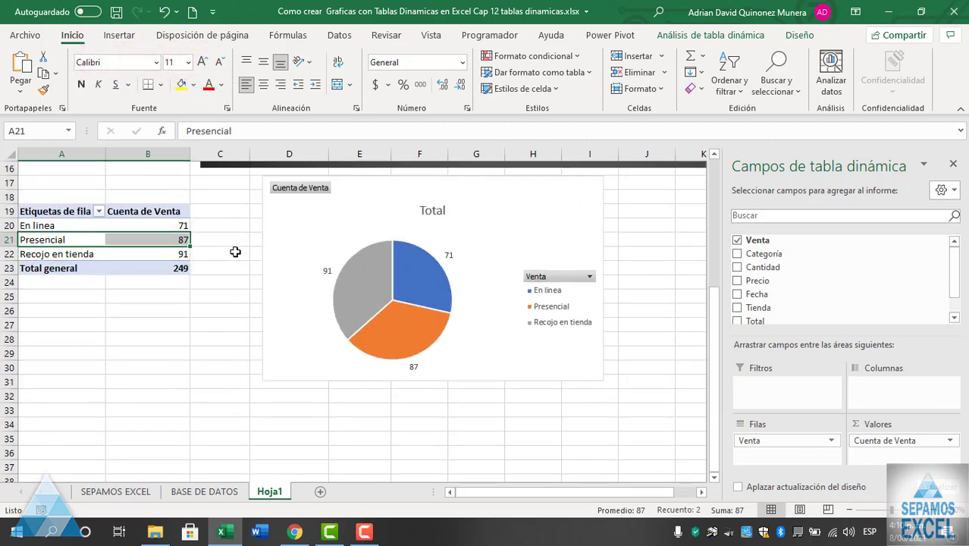
pyautogui.click(558, 235)
pyautogui.moveTo(605, 385); pyautogui.dragTo(479, 334)
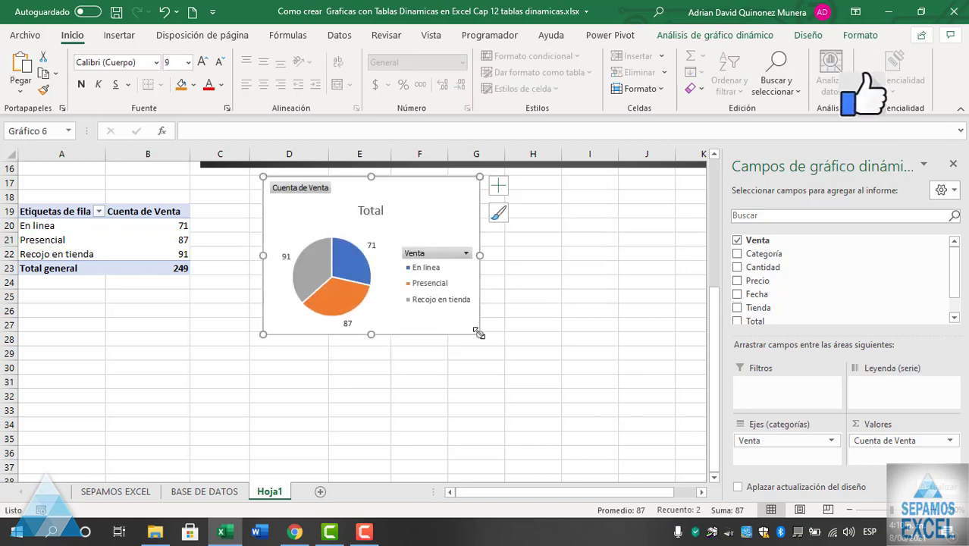
pyautogui.moveTo(420, 238); pyautogui.dragTo(401, 237)
# Switch to the BASE DE DATOS sheet.
pyautogui.scroll(3, 555, 279)
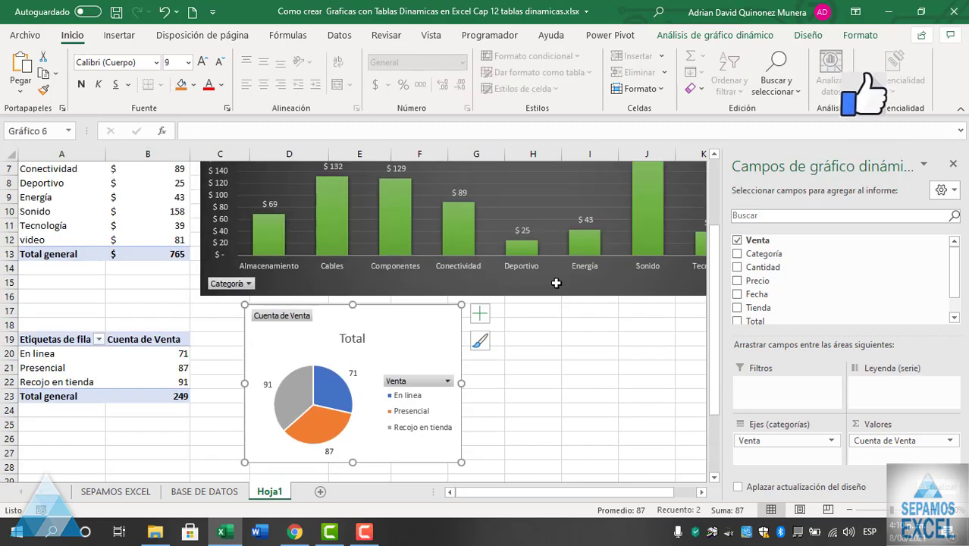
pyautogui.scroll(-3, 556, 288)
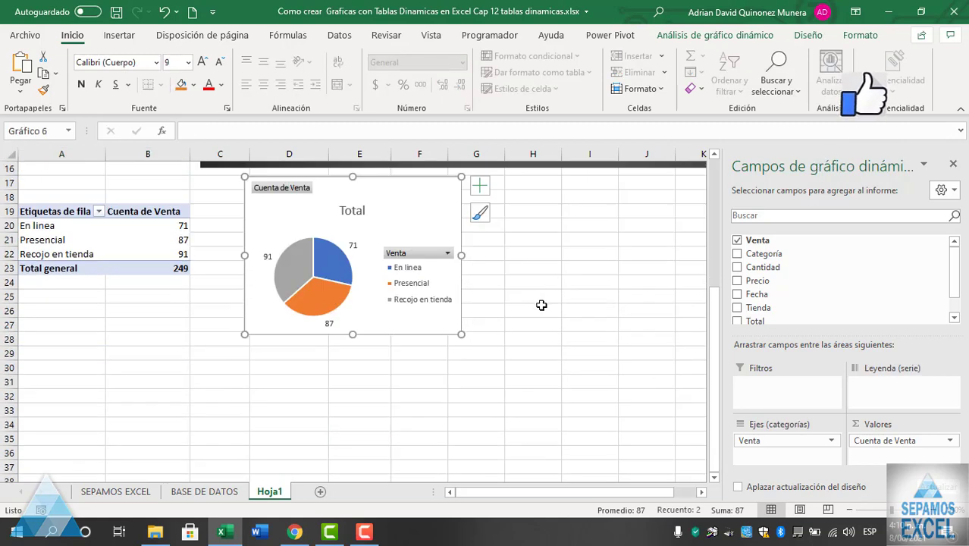
pyautogui.click(220, 491)
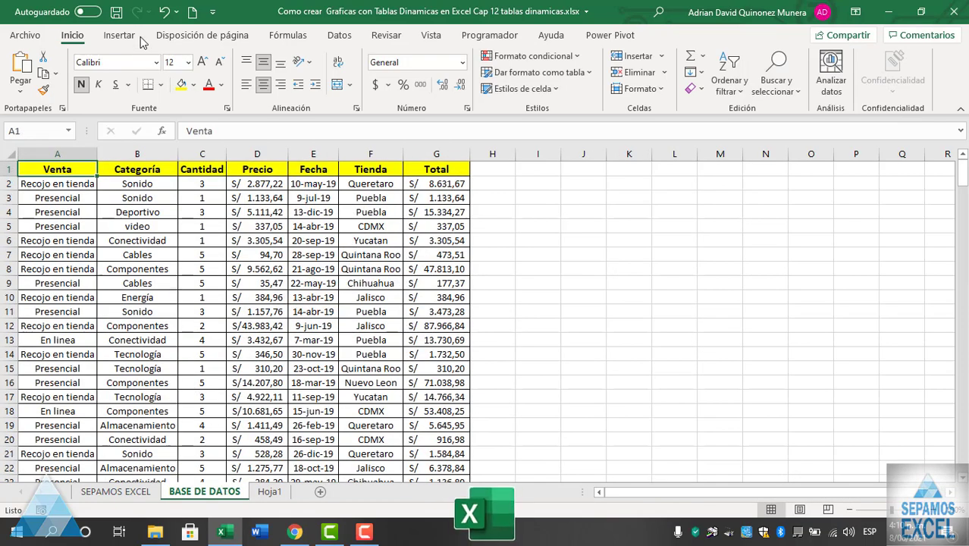
# Create a third pivot table from the BASE DE DATOS data at Hoja1!$A$32.
pyautogui.click(121, 35)
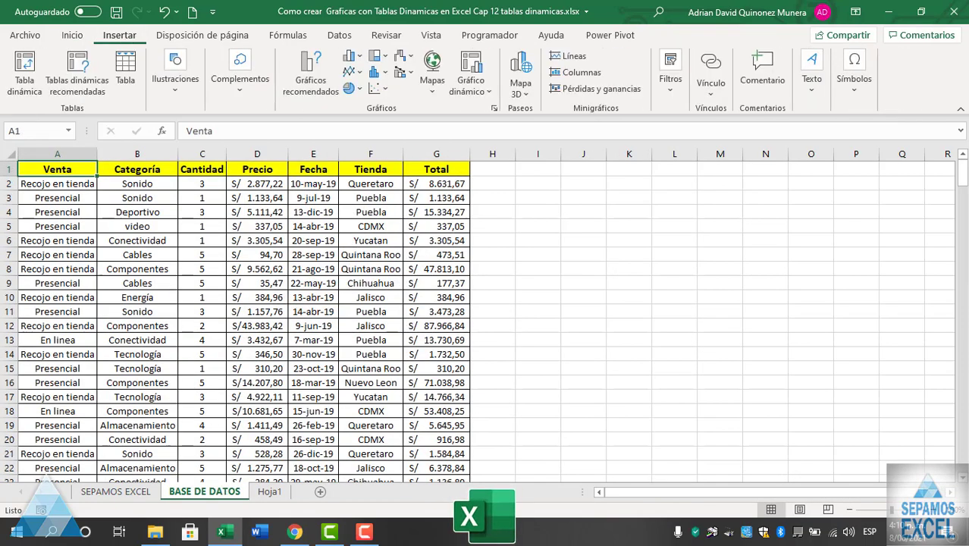
pyautogui.click(19, 72)
pyautogui.click(309, 250)
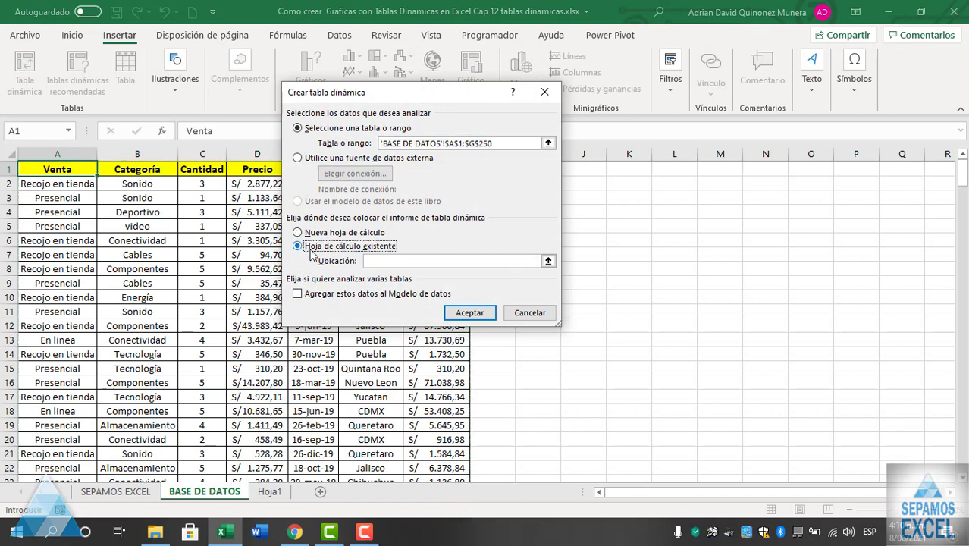
pyautogui.click(547, 261)
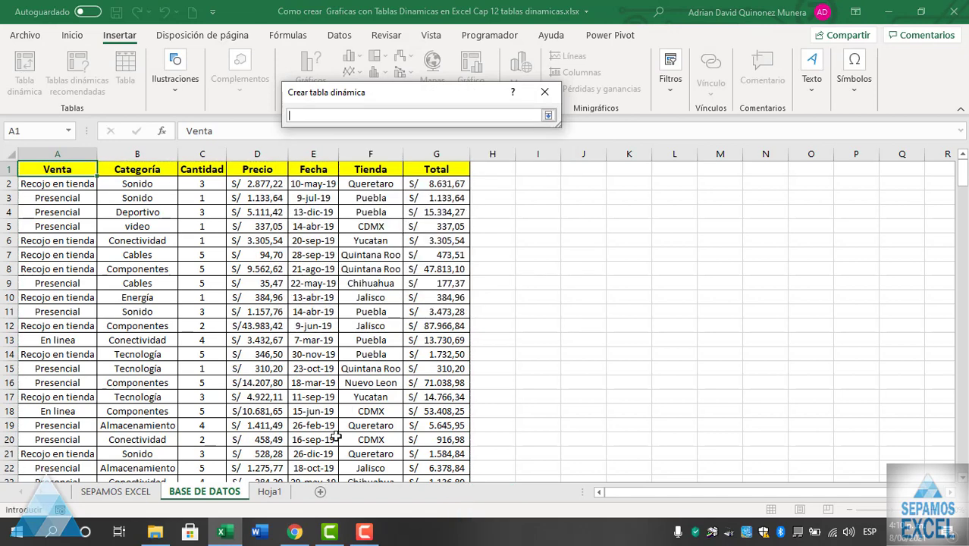
pyautogui.click(275, 493)
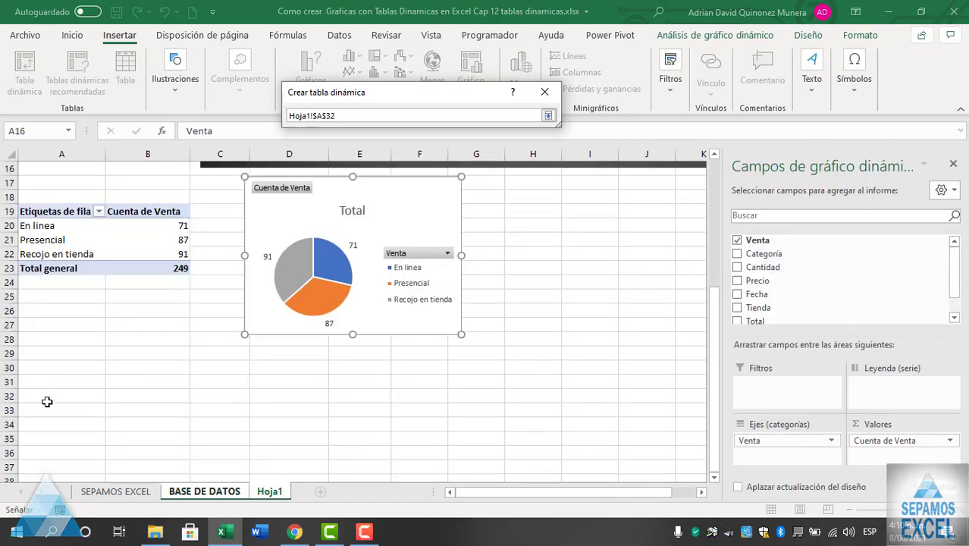
pyautogui.click(549, 115)
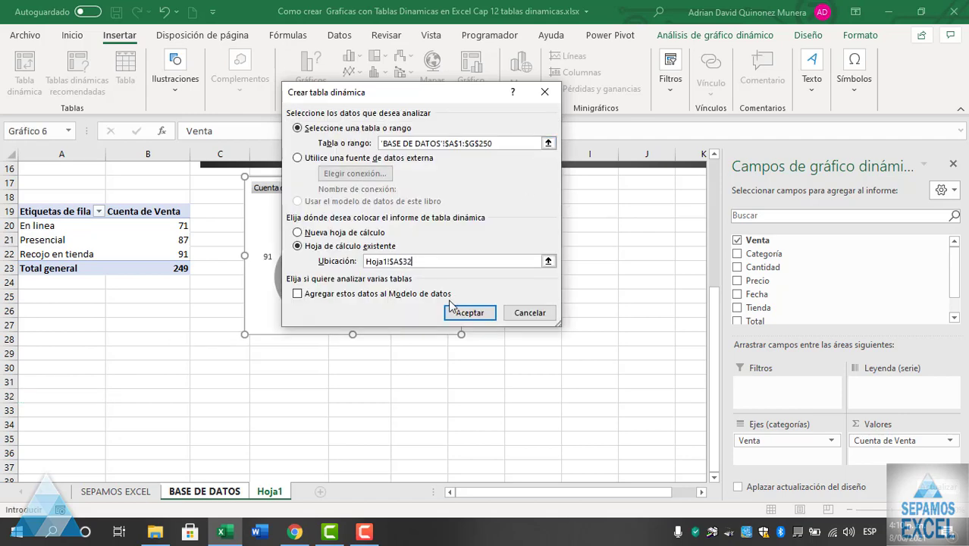
pyautogui.click(470, 314)
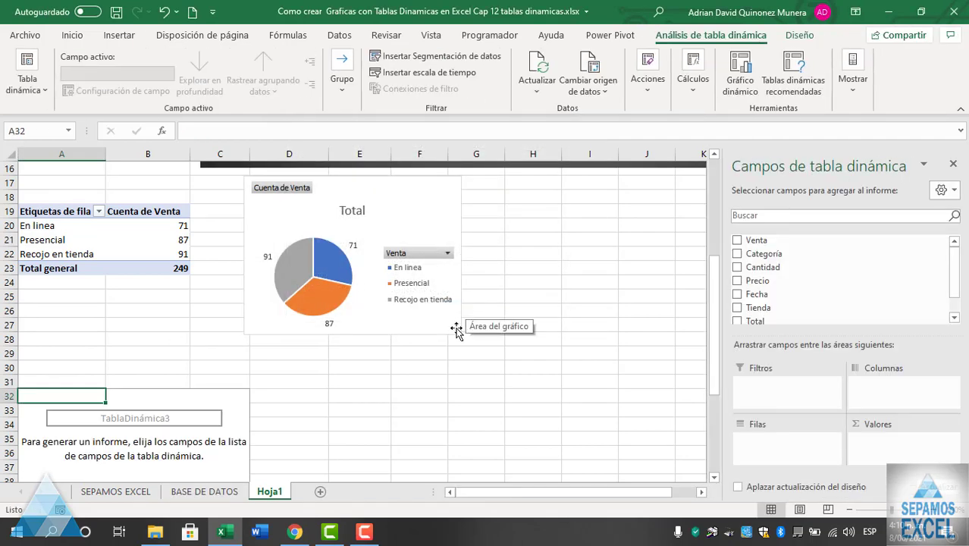
# Sum Precio by Categoría rows across Venta channel columns, grand total 1228489,629.
pyautogui.scroll(-4, 458, 331)
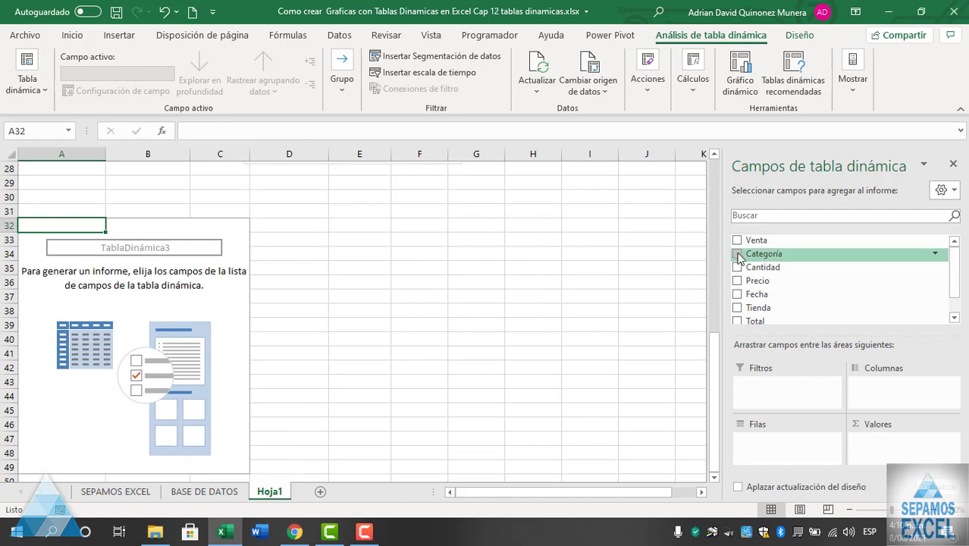
pyautogui.moveTo(756, 241); pyautogui.dragTo(885, 384)
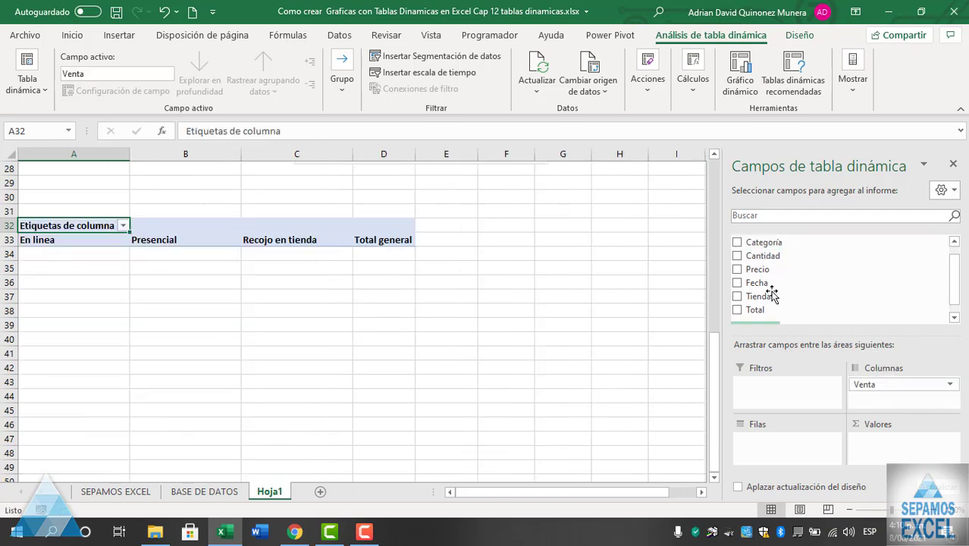
pyautogui.click(737, 257)
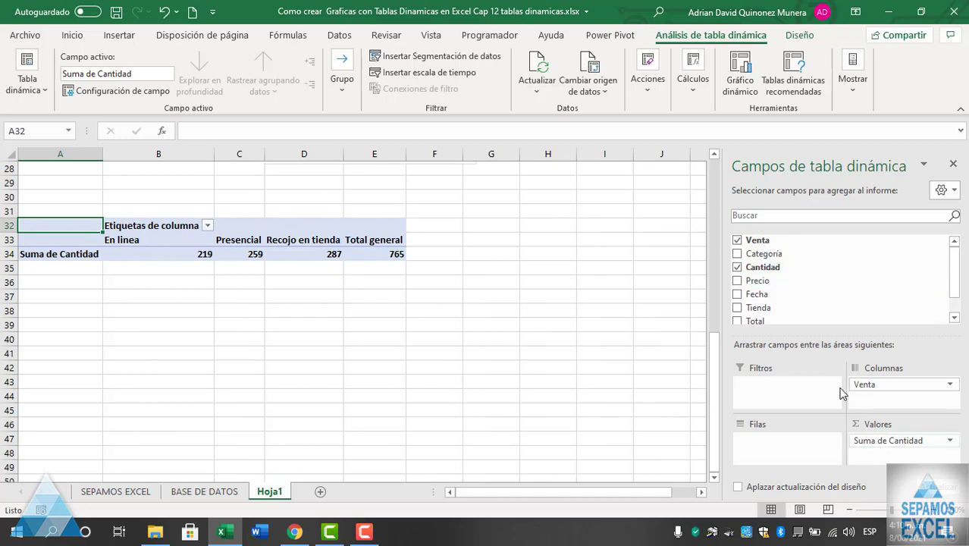
pyautogui.moveTo(871, 444); pyautogui.dragTo(764, 462)
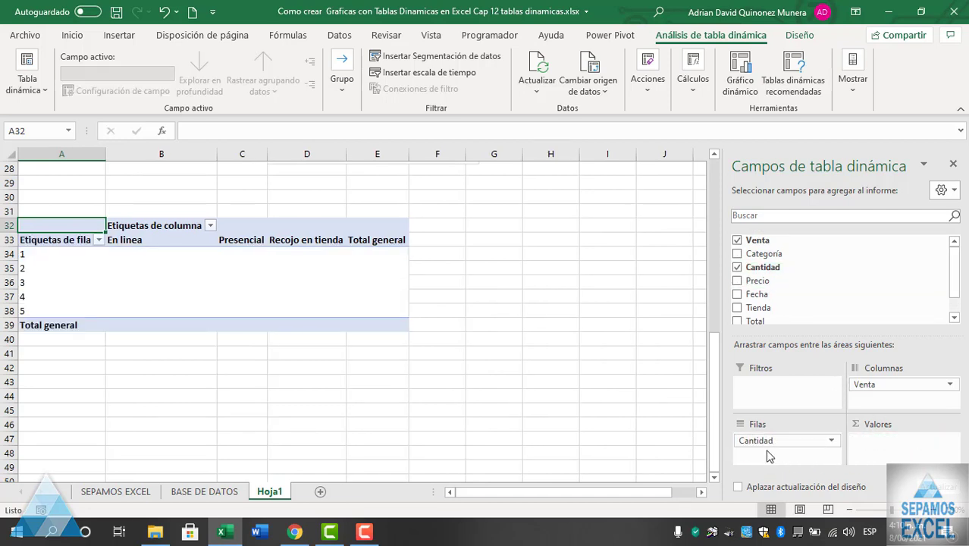
pyautogui.click(737, 267)
pyautogui.click(737, 253)
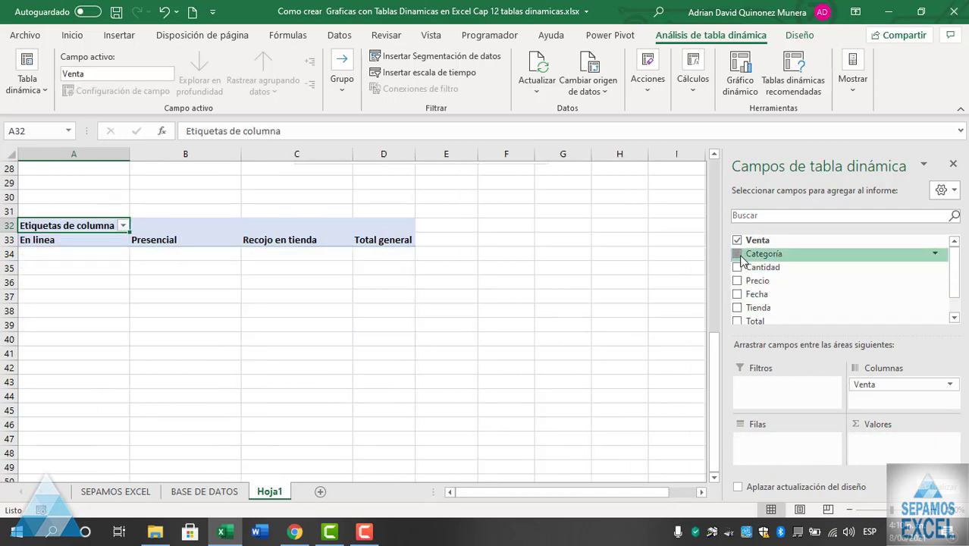
pyautogui.moveTo(757, 282); pyautogui.dragTo(853, 409)
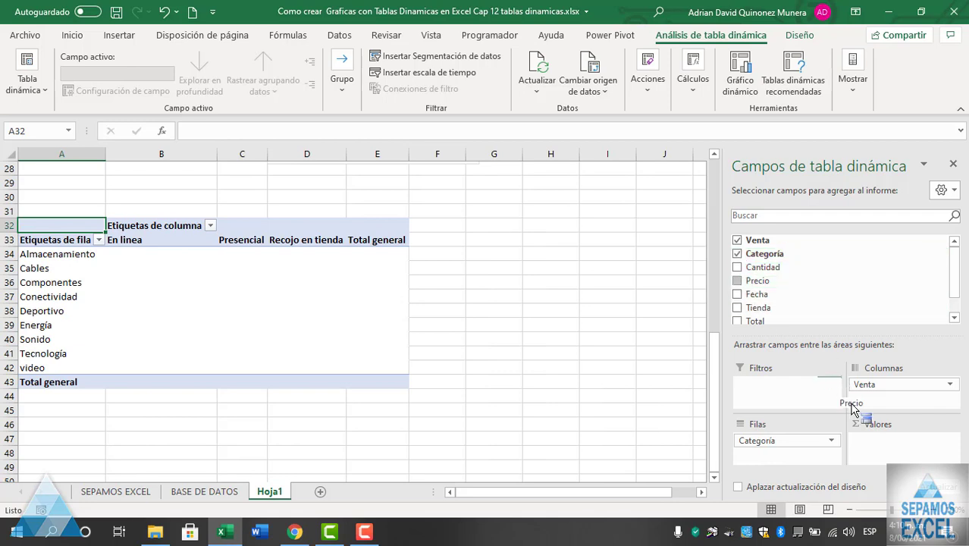
pyautogui.moveTo(881, 448); pyautogui.dragTo(884, 446)
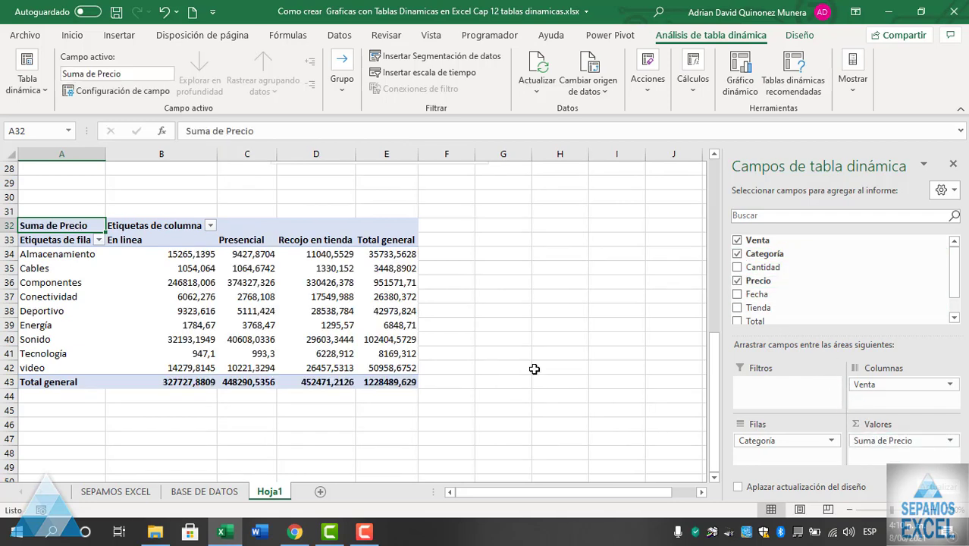
# Apply currency number format to cell B35.
pyautogui.click(178, 270)
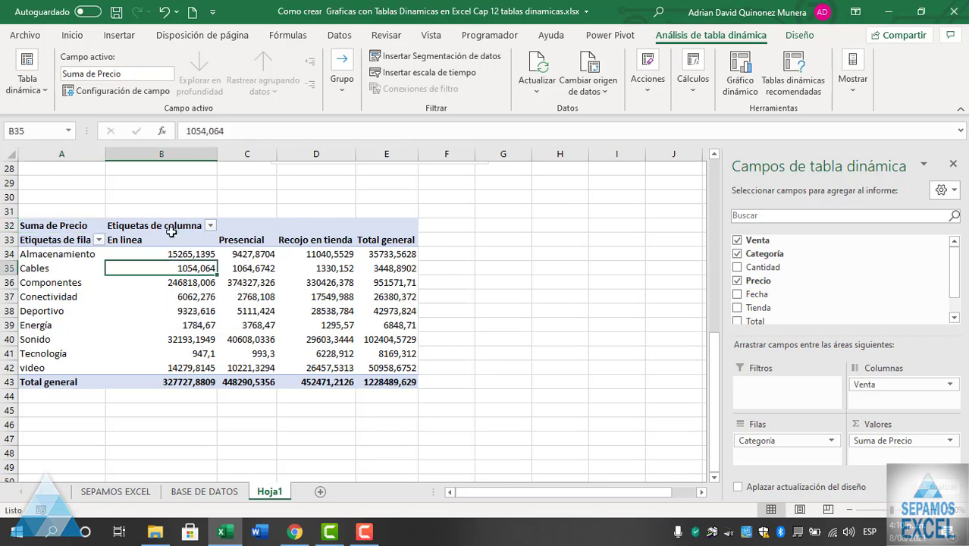
pyautogui.click(73, 36)
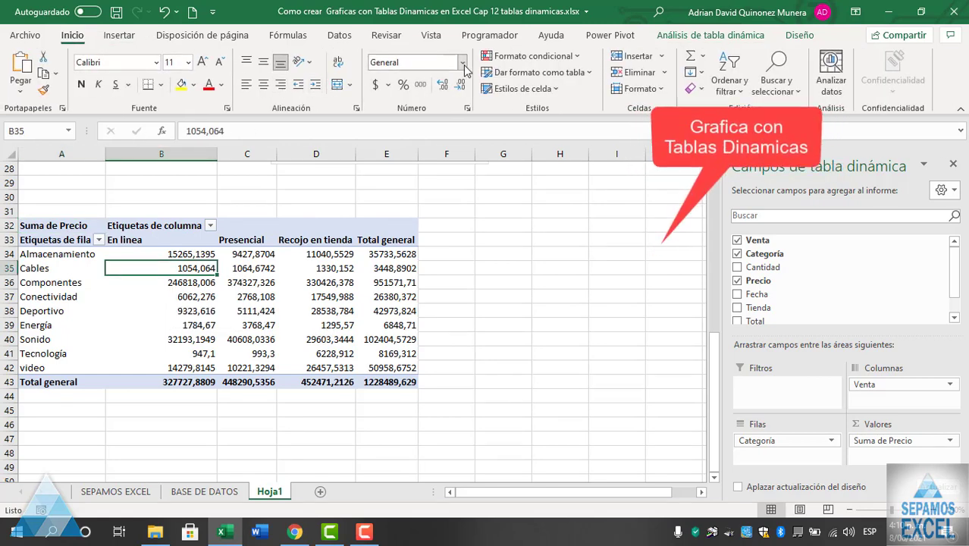
pyautogui.click(461, 62)
pyautogui.click(453, 158)
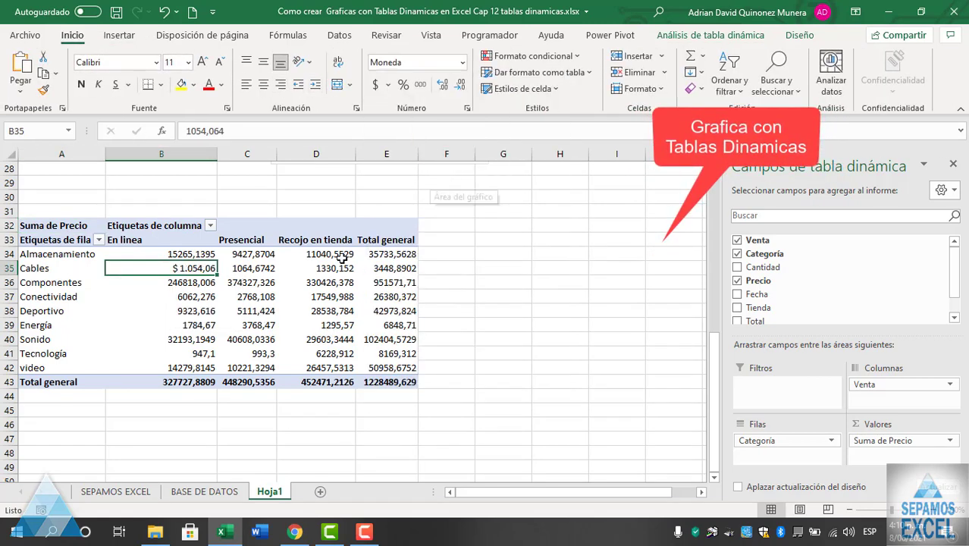
# Format pivot values B34:E43 as accounting with no decimals, total $ 1.228.490.
pyautogui.moveTo(170, 257); pyautogui.dragTo(388, 381)
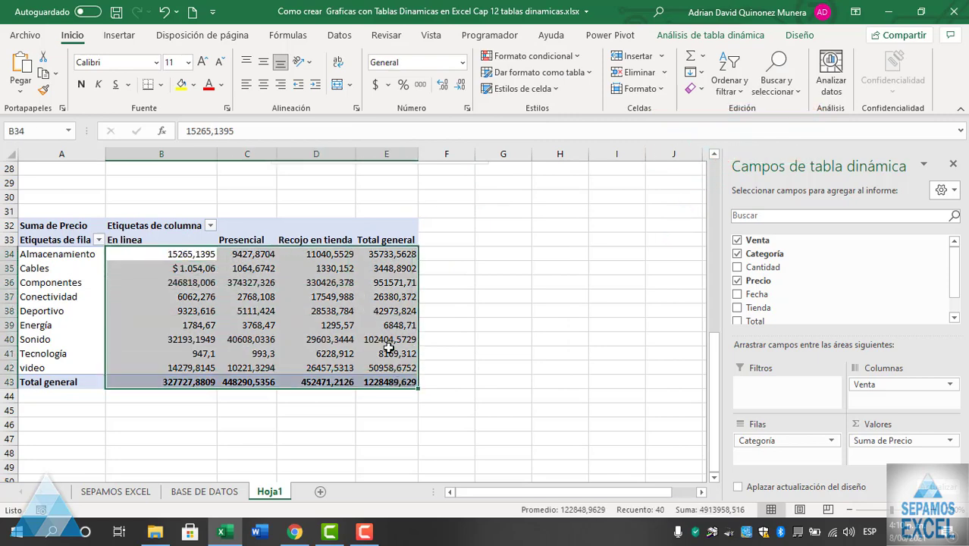
pyautogui.click(462, 67)
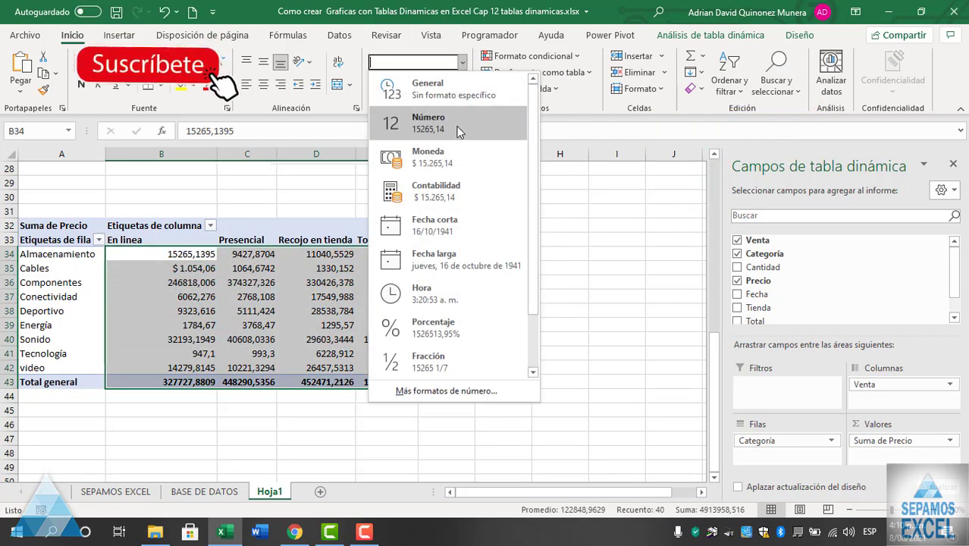
pyautogui.click(445, 196)
pyautogui.click(462, 88)
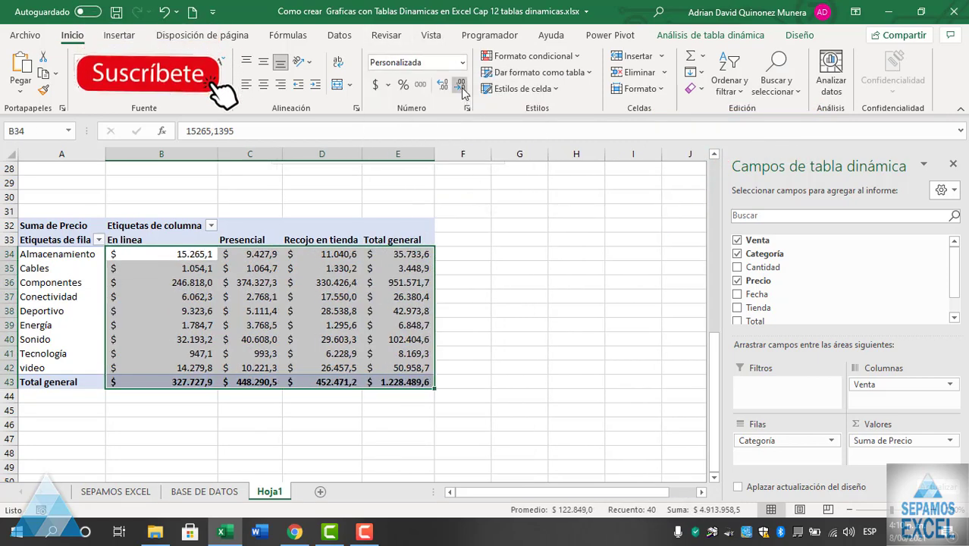
pyautogui.click(462, 87)
pyautogui.click(537, 345)
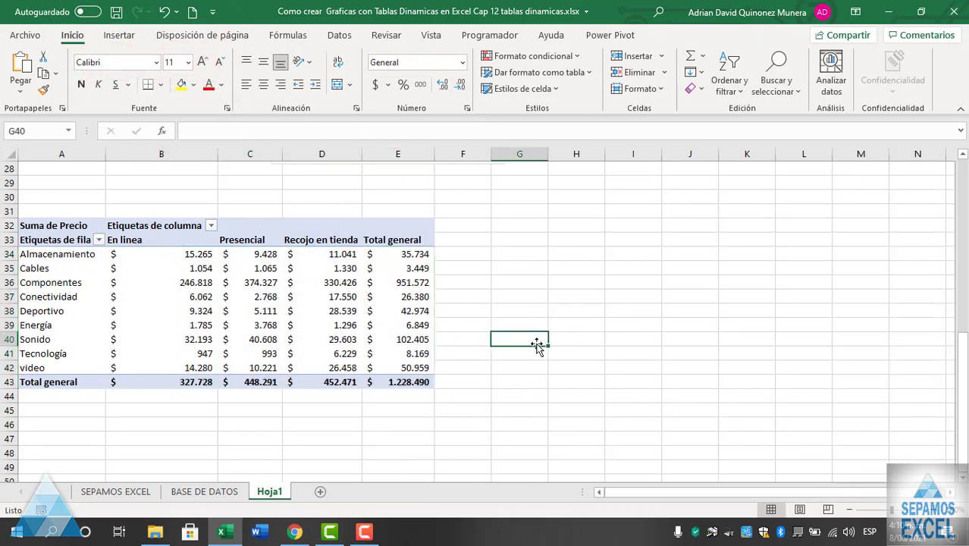
pyautogui.click(349, 308)
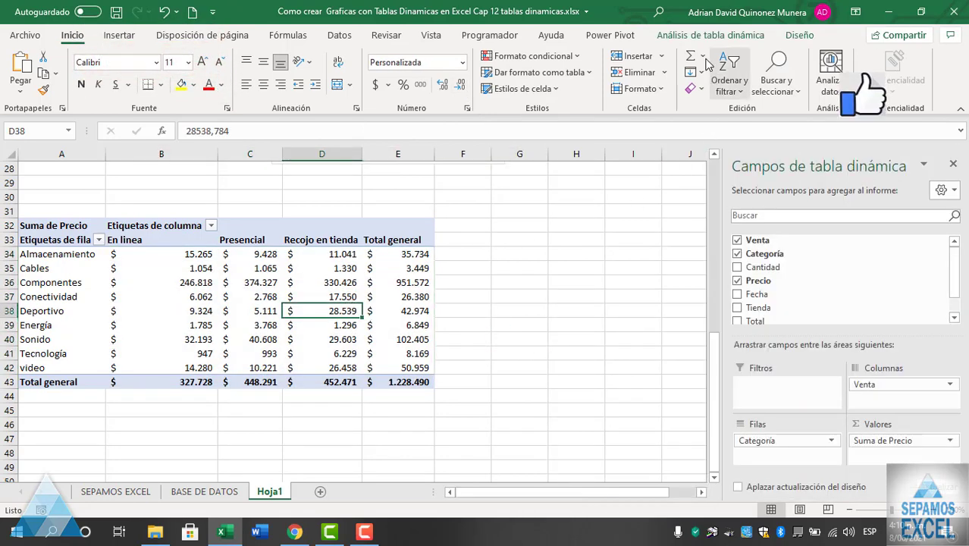
# Insert a clustered column pivot chart from the Suma de Precio pivot table and hide its field list.
pyautogui.click(699, 38)
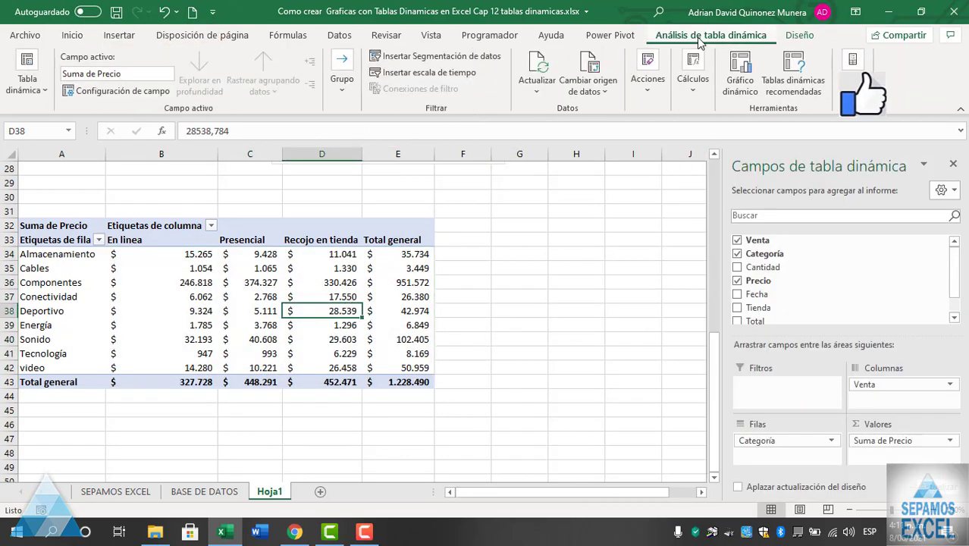
pyautogui.click(739, 78)
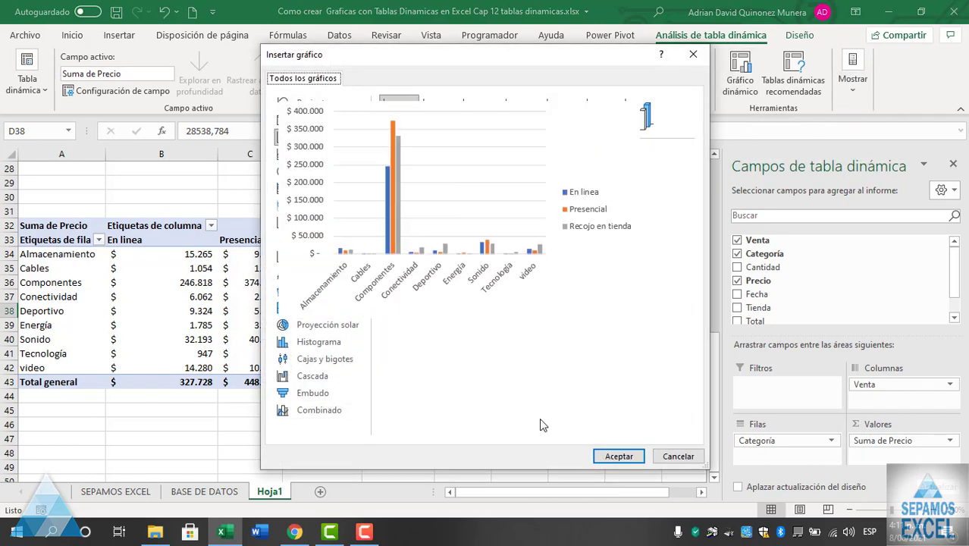
pyautogui.click(610, 458)
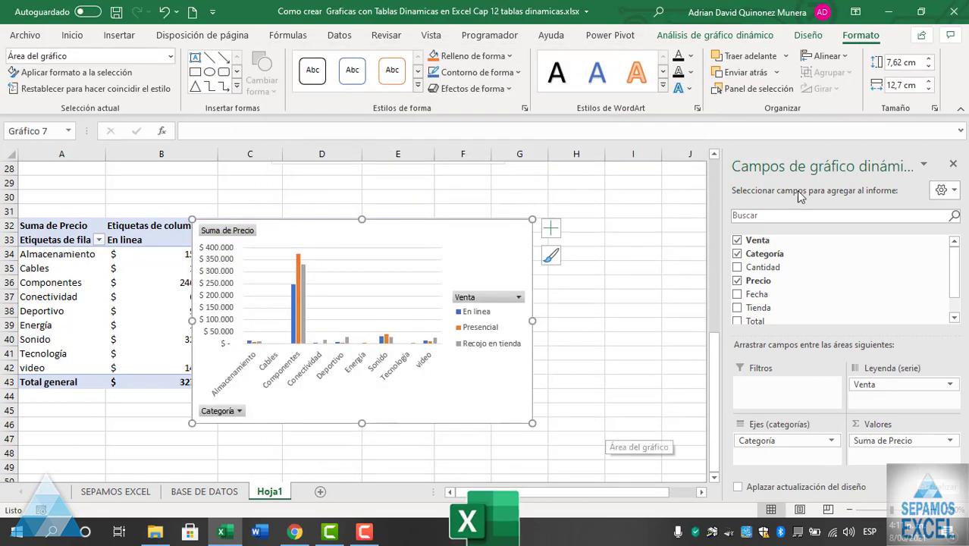
pyautogui.click(954, 165)
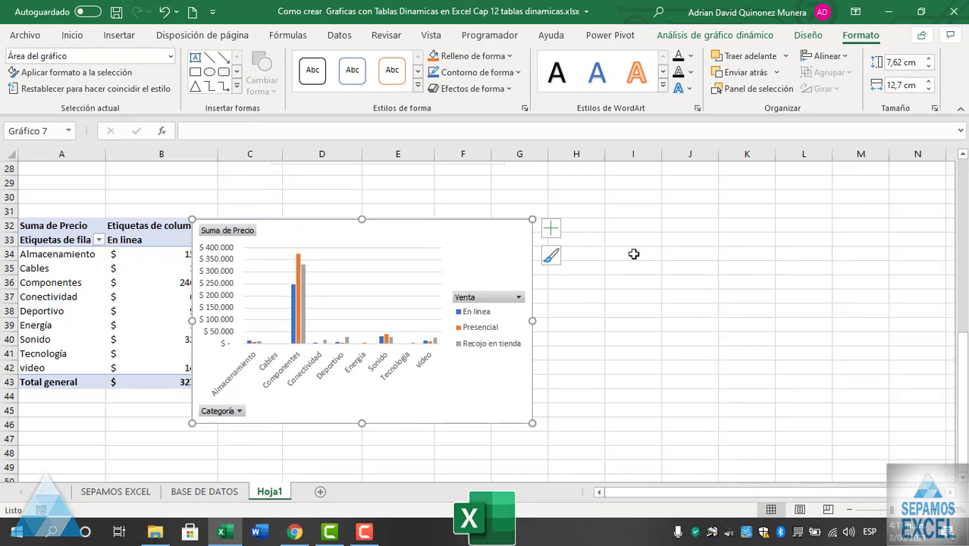
# Place the pivot chart below its table, widen it, and collapse the ribbon.
pyautogui.scroll(-2, 489, 227)
pyautogui.moveTo(490, 194); pyautogui.dragTo(355, 364)
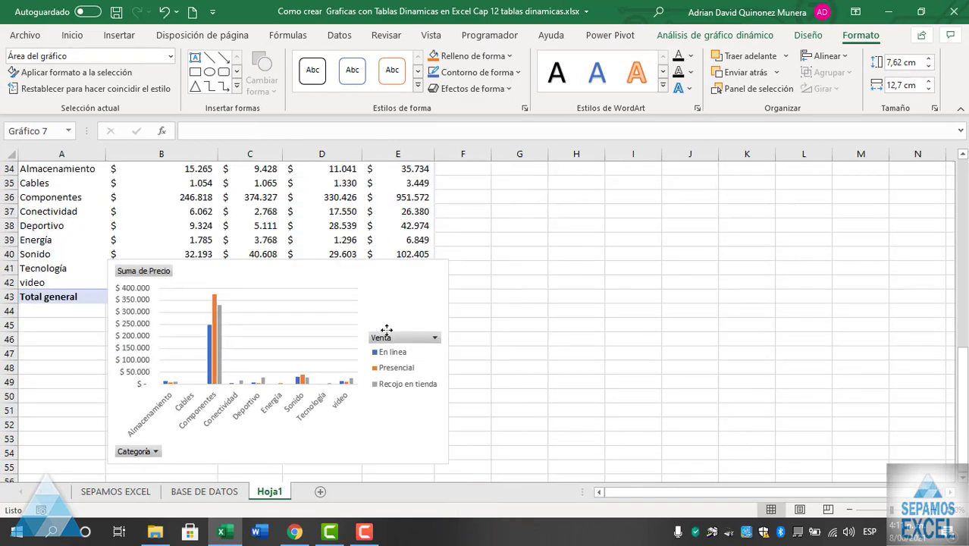
pyautogui.scroll(-4, 356, 365)
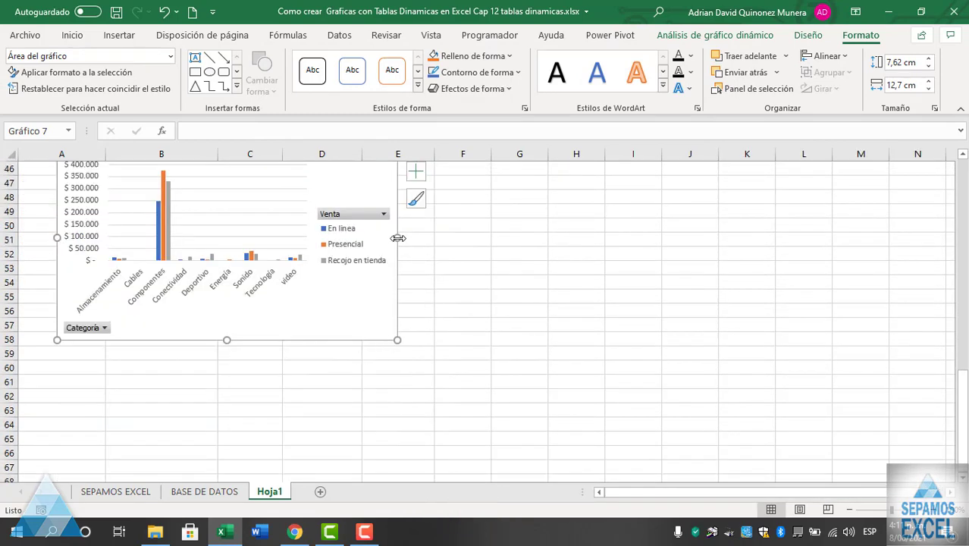
pyautogui.moveTo(398, 239); pyautogui.dragTo(748, 238)
pyautogui.scroll(3, 648, 318)
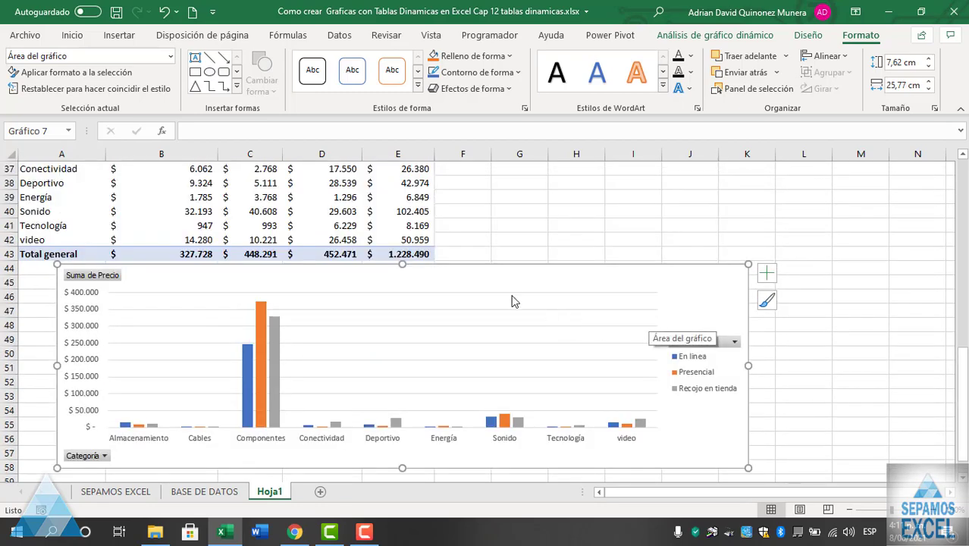
pyautogui.moveTo(501, 286); pyautogui.dragTo(467, 289)
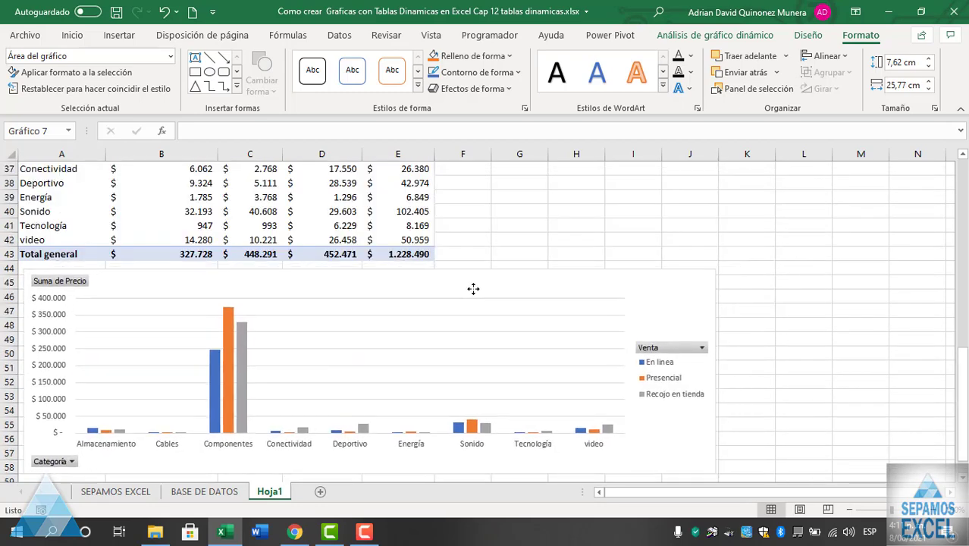
pyautogui.click(960, 113)
pyautogui.scroll(2, 720, 185)
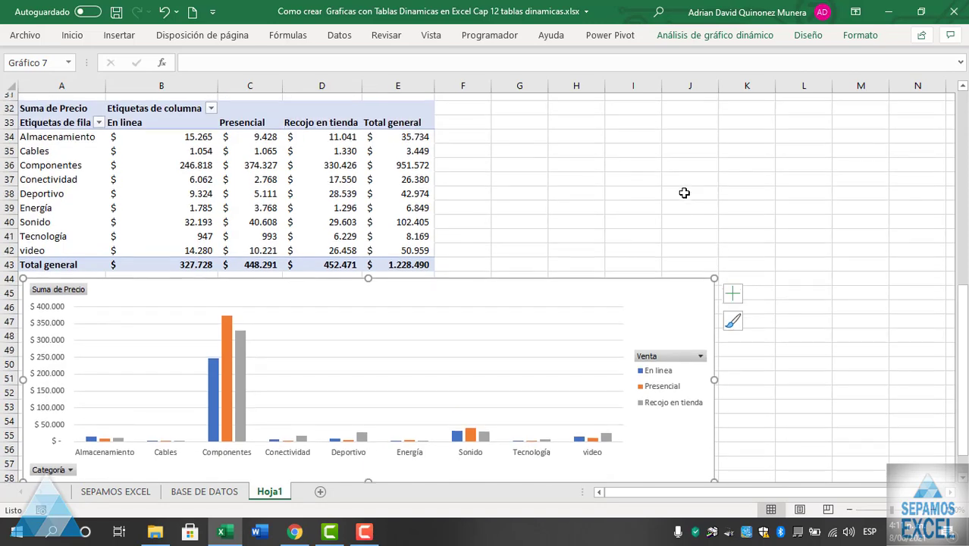
# Show data labels on every column of the price pivot chart, e.g. $ 374.327 for Componentes Presencial.
pyautogui.click(733, 293)
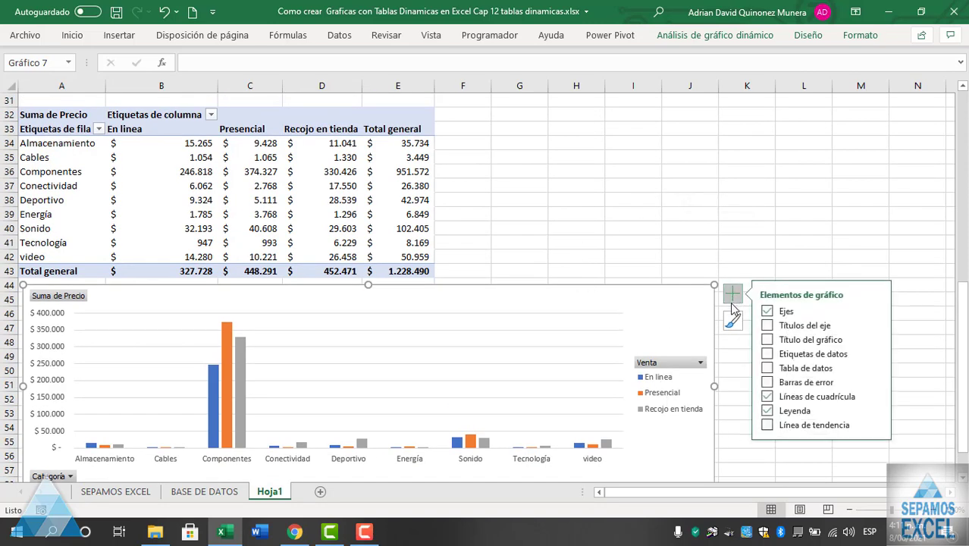
pyautogui.click(768, 355)
pyautogui.click(633, 227)
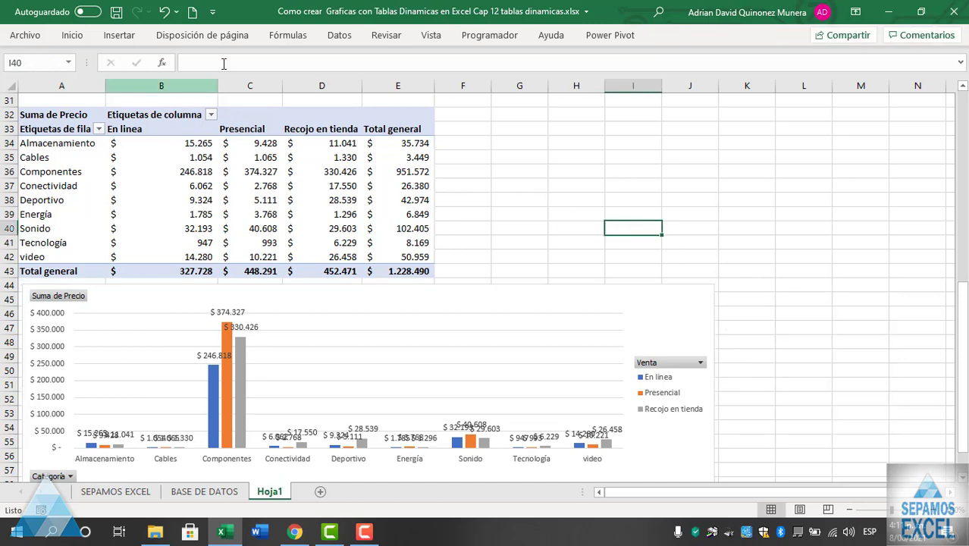
# Briefly display the review and view ribbon commands, then dismiss them.
pyautogui.click(375, 35)
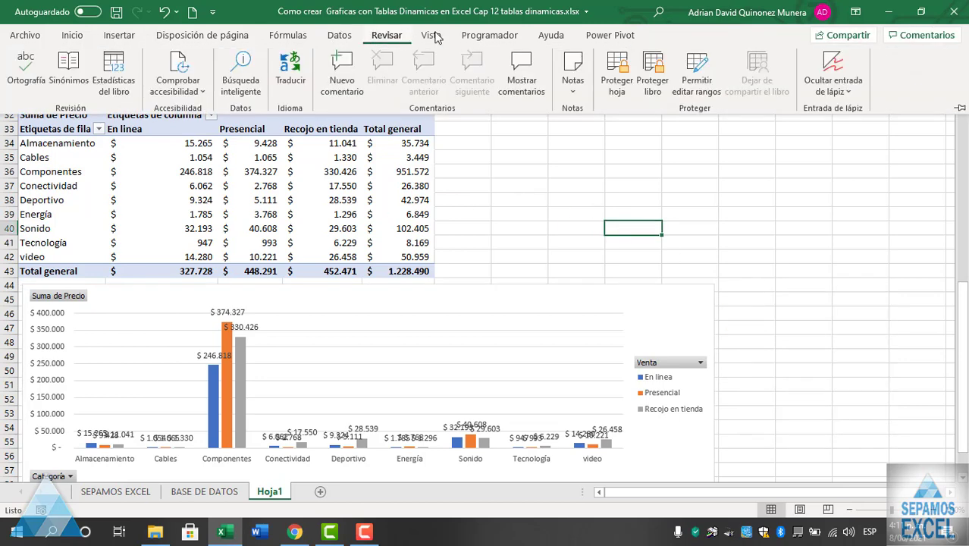
pyautogui.click(431, 35)
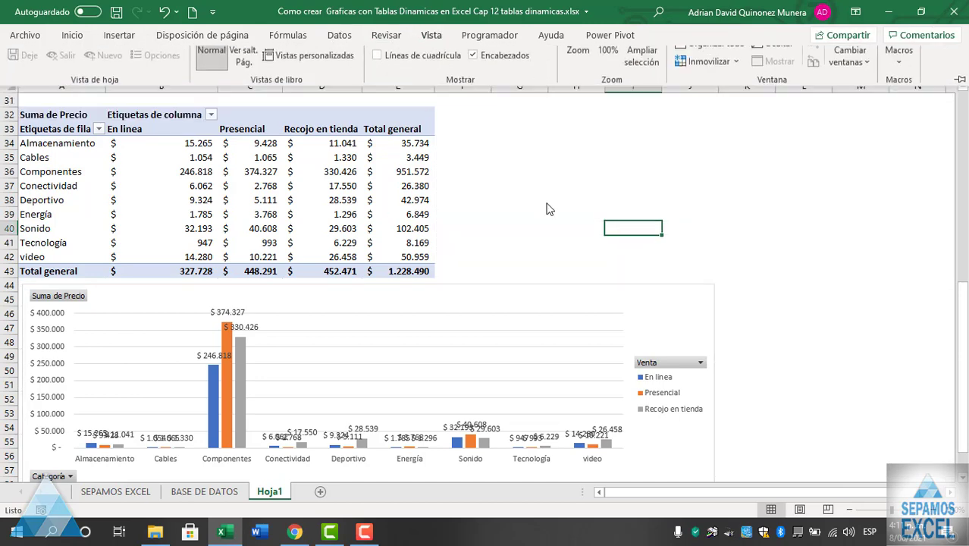
pyautogui.click(552, 239)
pyautogui.scroll(-1, 550, 239)
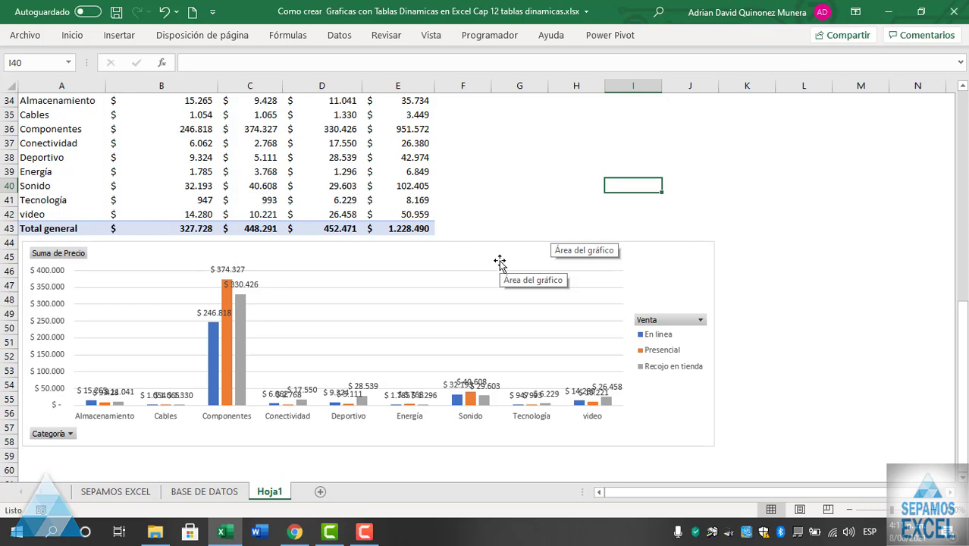
# Zoom out one step and move the price pivot chart to the right of the Suma de Precio table.
pyautogui.scroll(5, 415, 285)
pyautogui.scroll(6, 411, 287)
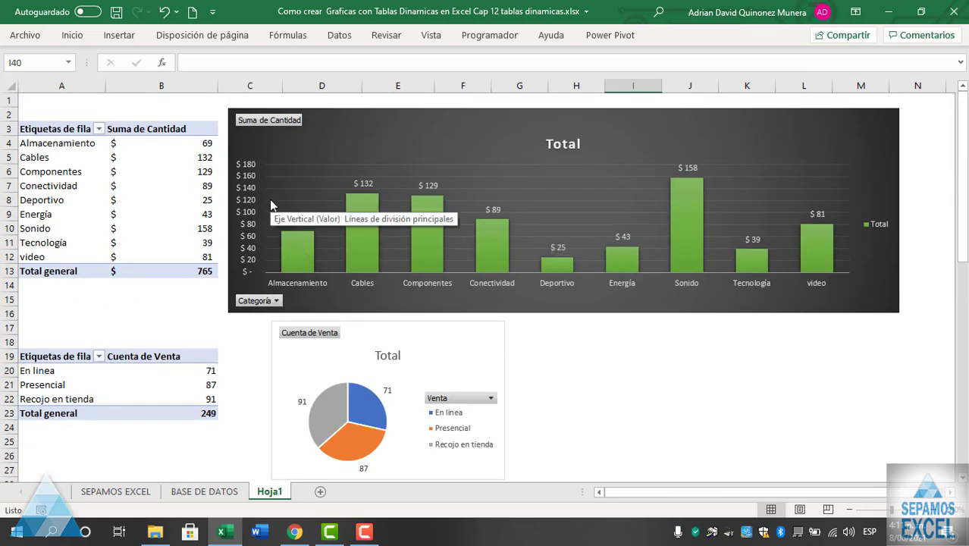
pyautogui.scroll(-2, 270, 201)
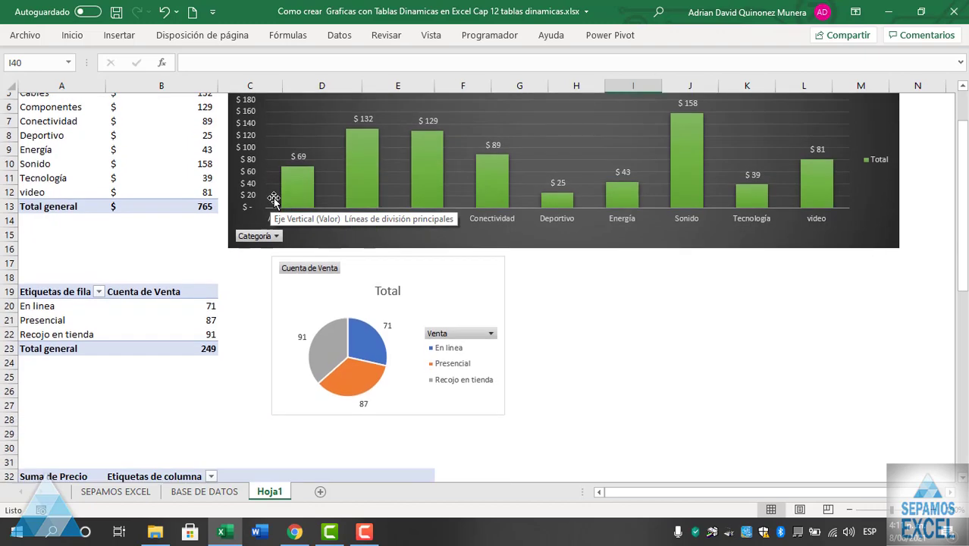
pyautogui.scroll(-2, 276, 200)
pyautogui.scroll(-4, 274, 195)
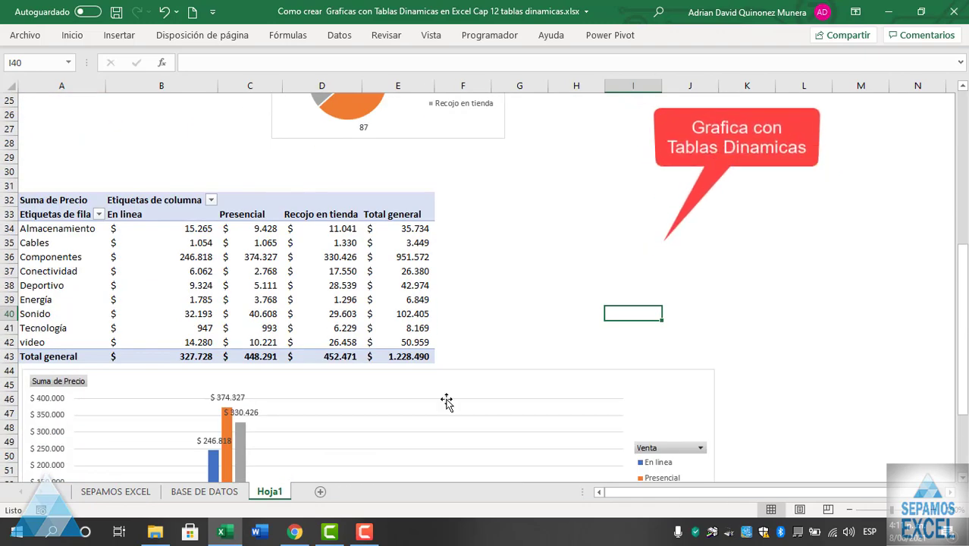
pyautogui.moveTo(449, 387)
pyautogui.mouseDown()
pyautogui.moveTo(719, 215)
pyautogui.moveTo(383, 388)
pyautogui.mouseUp()
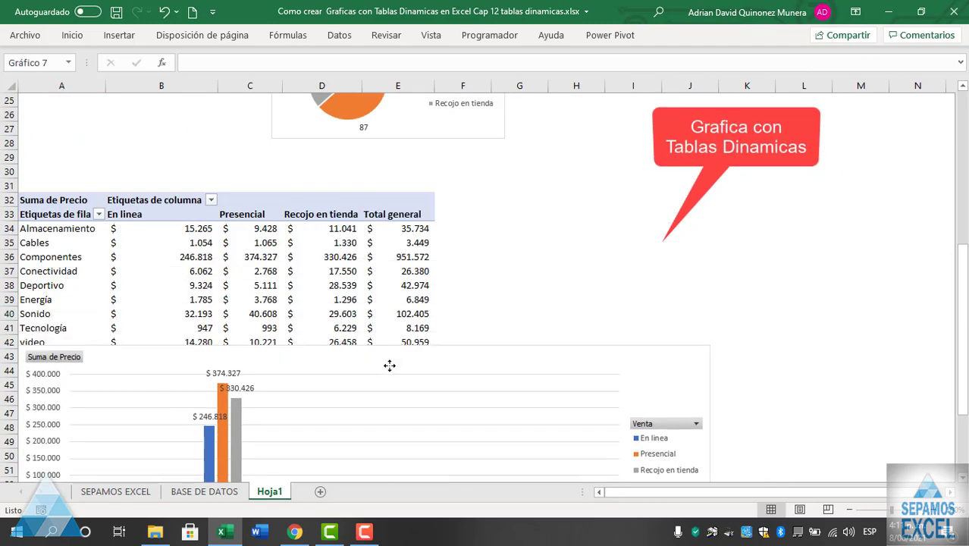
pyautogui.scroll(-3, 387, 356)
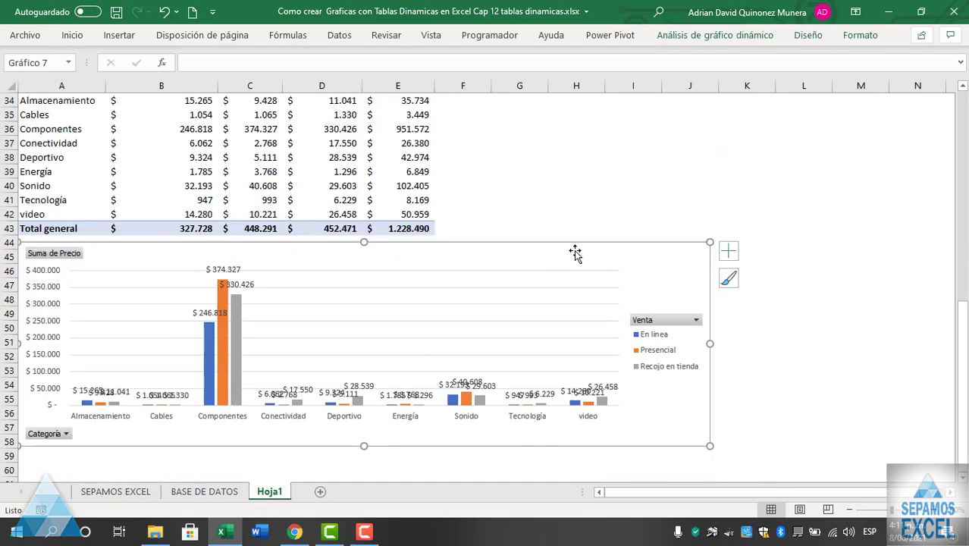
pyautogui.keyDown('ctrl'); pyautogui.scroll(-1, 662, 288); pyautogui.keyUp('ctrl')
pyautogui.click(850, 510)
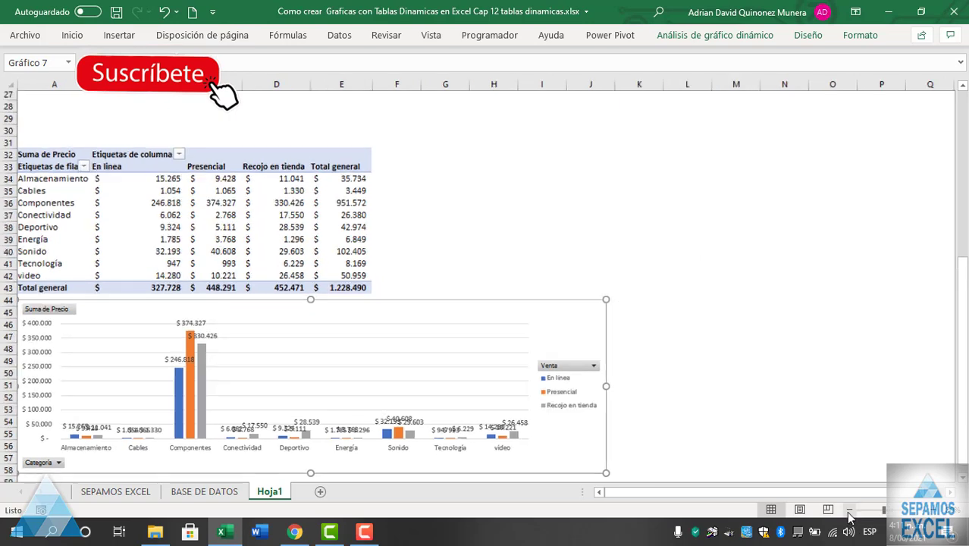
pyautogui.moveTo(455, 329); pyautogui.dragTo(805, 182)
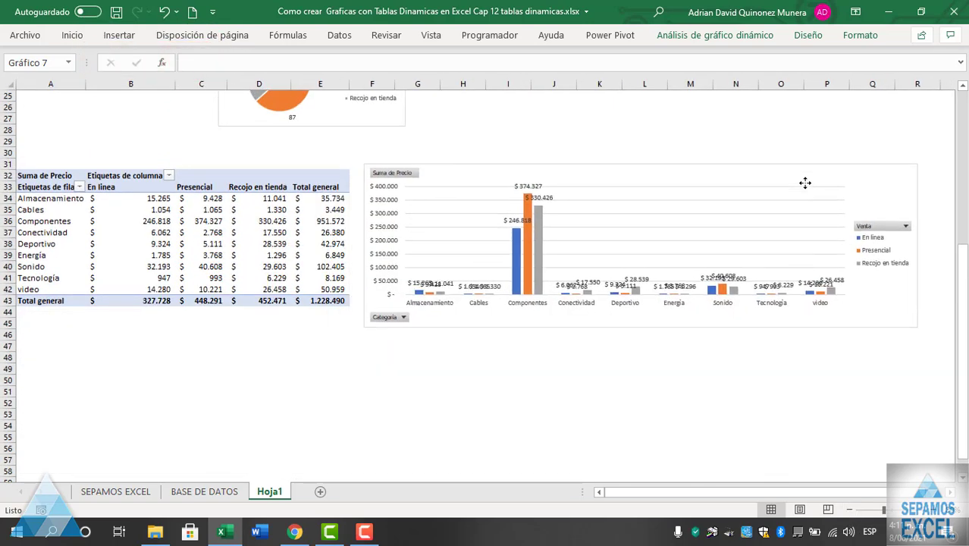
# Zoom out further so all three pivot charts are visible, and deselect the chart.
pyautogui.scroll(2, 683, 220)
pyautogui.scroll(3, 670, 217)
pyautogui.scroll(2, 668, 219)
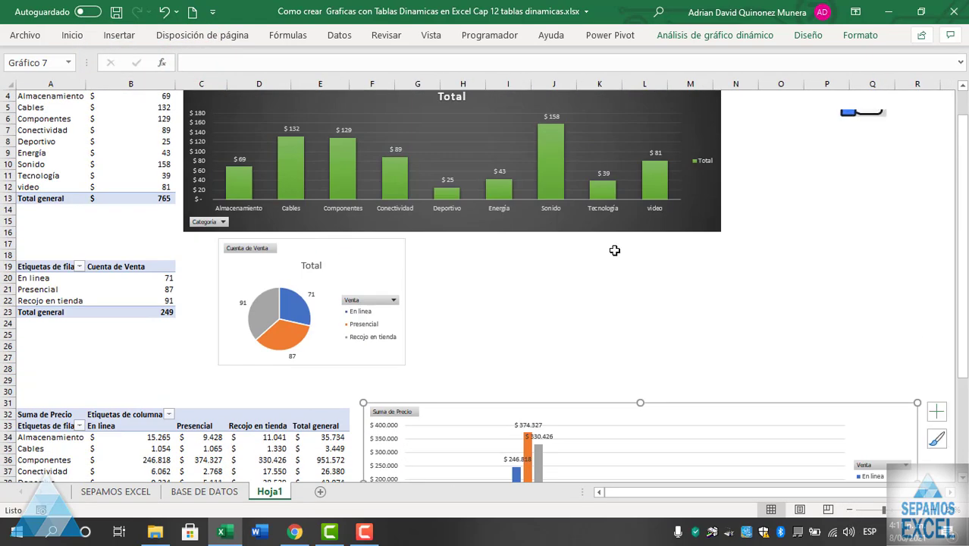
pyautogui.scroll(1, 615, 253)
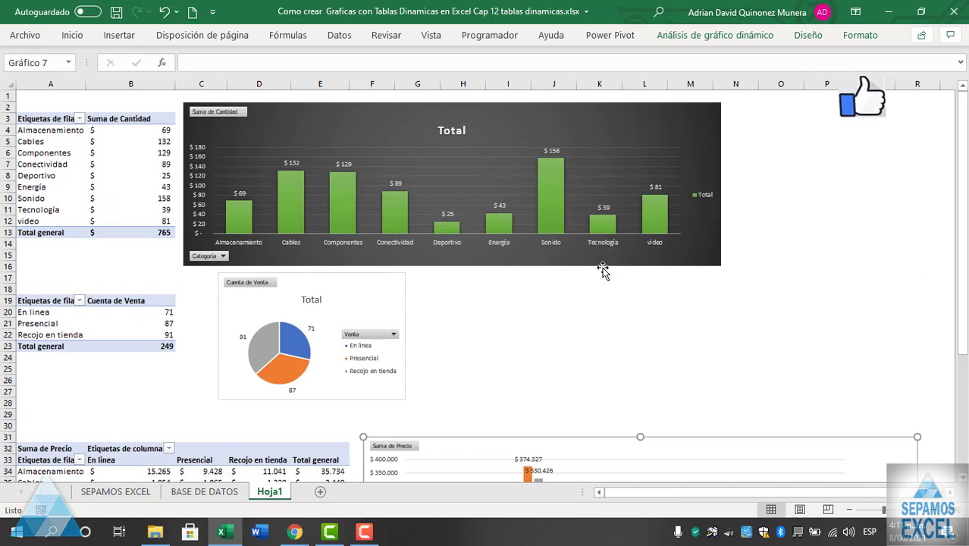
pyautogui.click(848, 510)
pyautogui.click(755, 324)
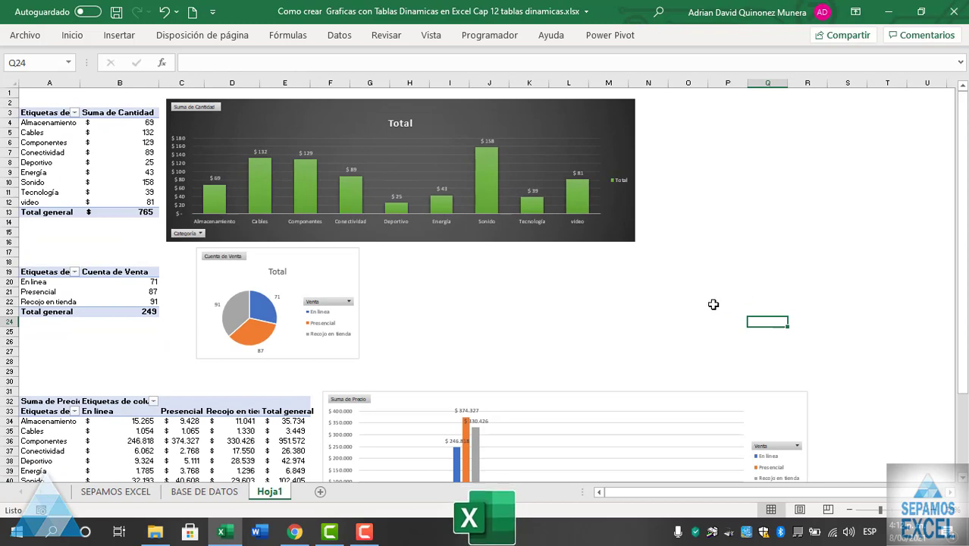
# Adjust the zoom slider and scroll through the three pivot tables with their charts.
pyautogui.scroll(2, 645, 378)
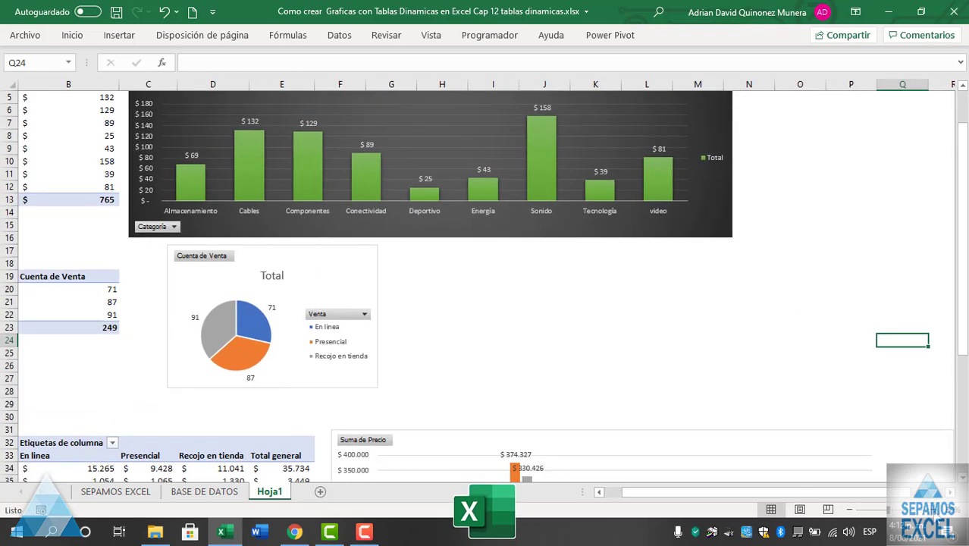
pyautogui.scroll(1, 645, 379)
pyautogui.moveTo(680, 498); pyautogui.dragTo(640, 498)
pyautogui.scroll(-2, 547, 368)
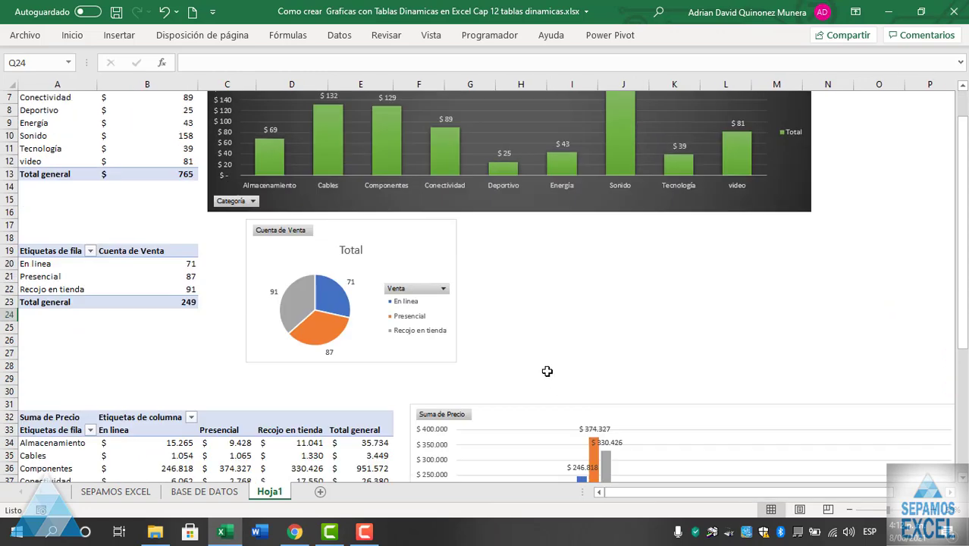
pyautogui.scroll(-1, 548, 368)
pyautogui.scroll(-3, 547, 342)
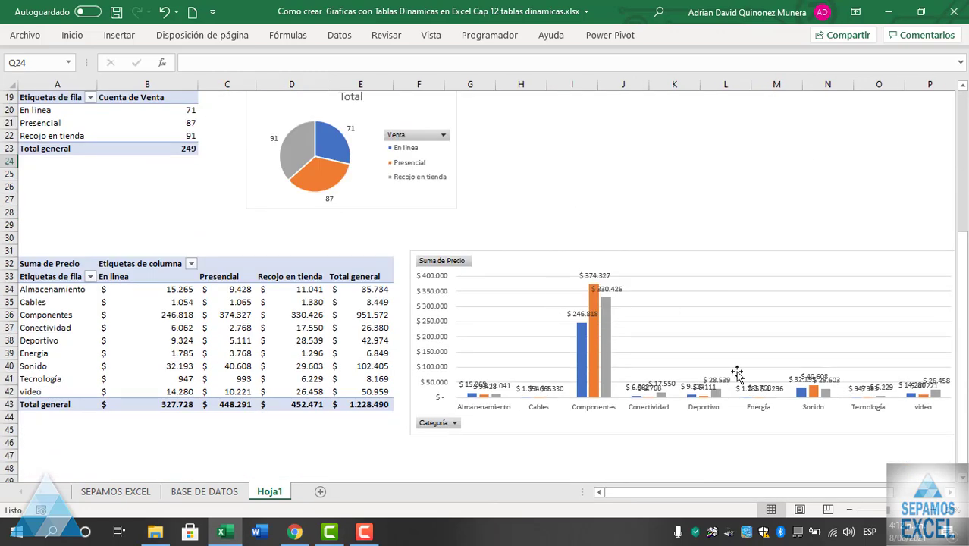
pyautogui.scroll(1, 459, 258)
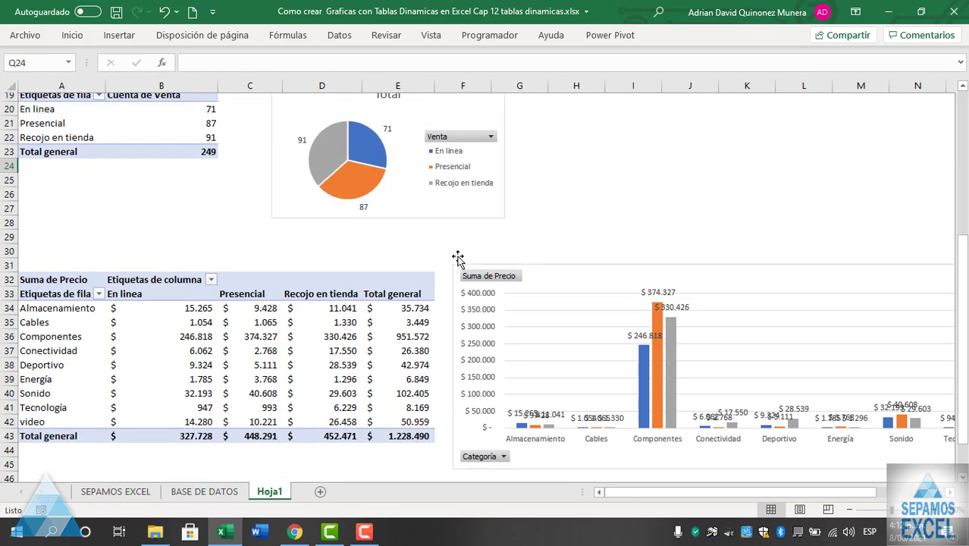
pyautogui.scroll(2, 461, 259)
pyautogui.scroll(-3, 611, 292)
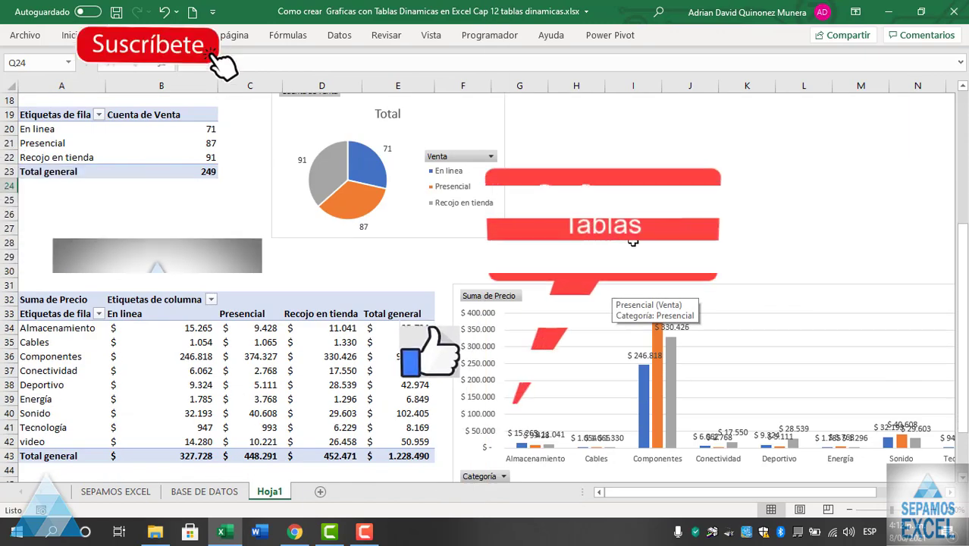
pyautogui.scroll(-1, 611, 293)
pyautogui.click(633, 199)
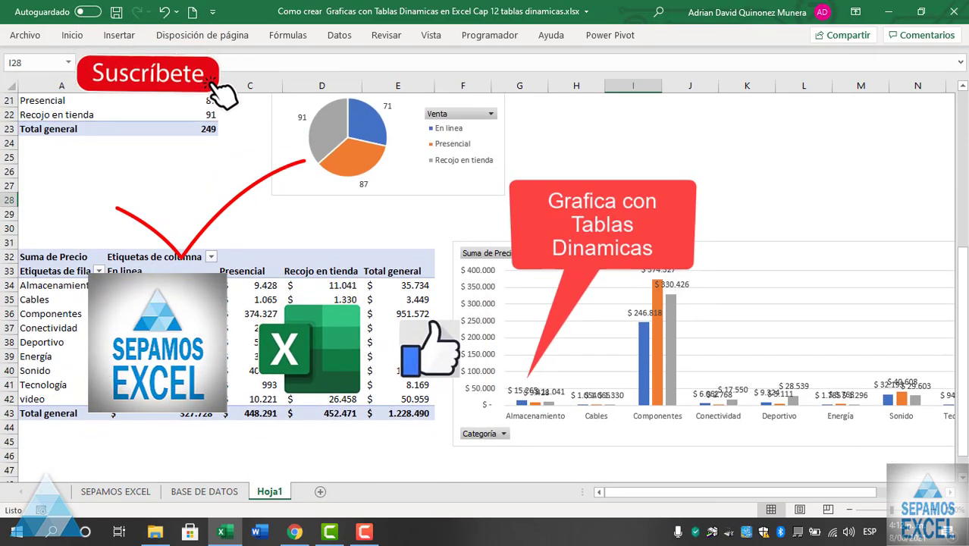